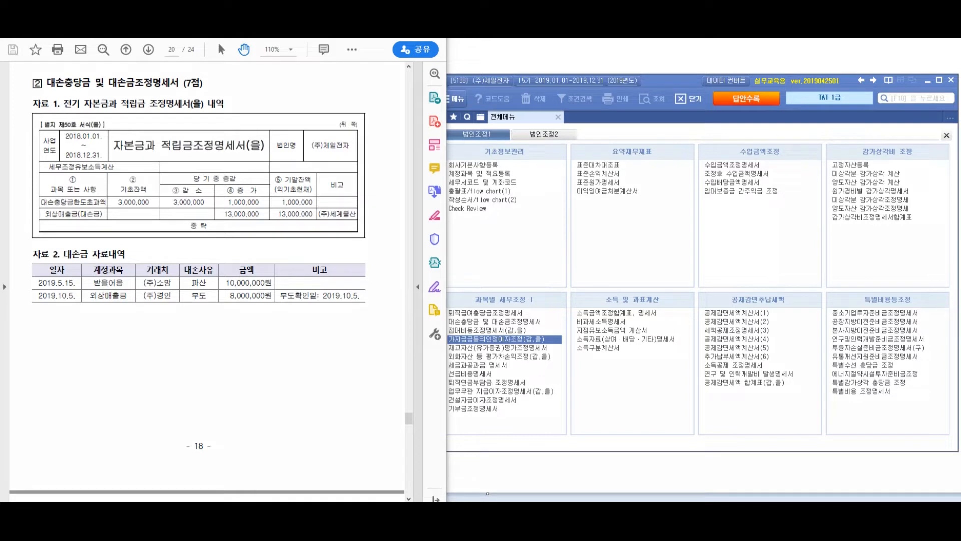
Mark the 자본금과 적립금조정명세서(을) title with a check and handwrite a note starting with 전기 beside the form
drag(225, 101, 281, 92)
mouse_move(370, 165)
mouse_down()
mouse_move(423, 159)
mouse_move(400, 180)
mouse_up()
mouse_move(460, 107)
mouse_down()
mouse_move(478, 140)
mouse_move(503, 128)
mouse_move(516, 143)
mouse_move(570, 112)
mouse_move(571, 135)
mouse_move(593, 108)
mouse_move(596, 134)
mouse_up()
mouse_move(606, 96)
mouse_down()
mouse_move(610, 135)
mouse_move(638, 105)
mouse_move(646, 128)
mouse_move(671, 140)
mouse_up()
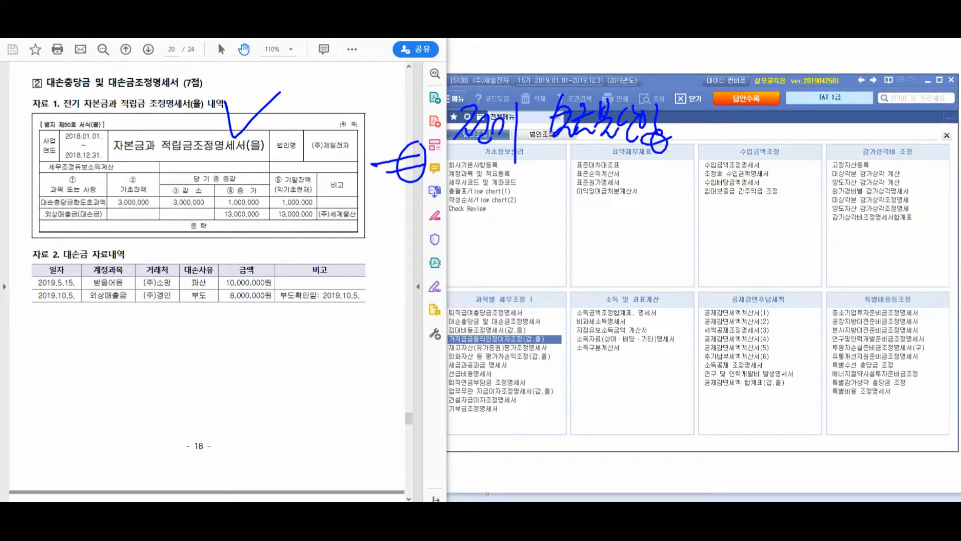
Draw an arrow from the 대손충당금한도초과액 row and handwrite "한도초과 (전기 →" next to it
mouse_move(370, 203)
mouse_down()
mouse_move(443, 214)
mouse_move(423, 226)
mouse_up()
drag(473, 194, 488, 233)
mouse_move(489, 201)
mouse_down()
mouse_move(502, 216)
mouse_move(513, 209)
mouse_up()
drag(498, 214, 518, 239)
drag(521, 198, 539, 234)
mouse_move(546, 199)
mouse_down()
mouse_move(558, 242)
mouse_move(577, 223)
mouse_move(591, 245)
mouse_up()
drag(594, 206, 605, 230)
mouse_move(608, 210)
mouse_down()
mouse_move(617, 231)
mouse_move(631, 225)
mouse_up()
drag(645, 188, 649, 245)
mouse_move(650, 219)
mouse_down()
mouse_move(681, 219)
mouse_move(676, 229)
mouse_up()
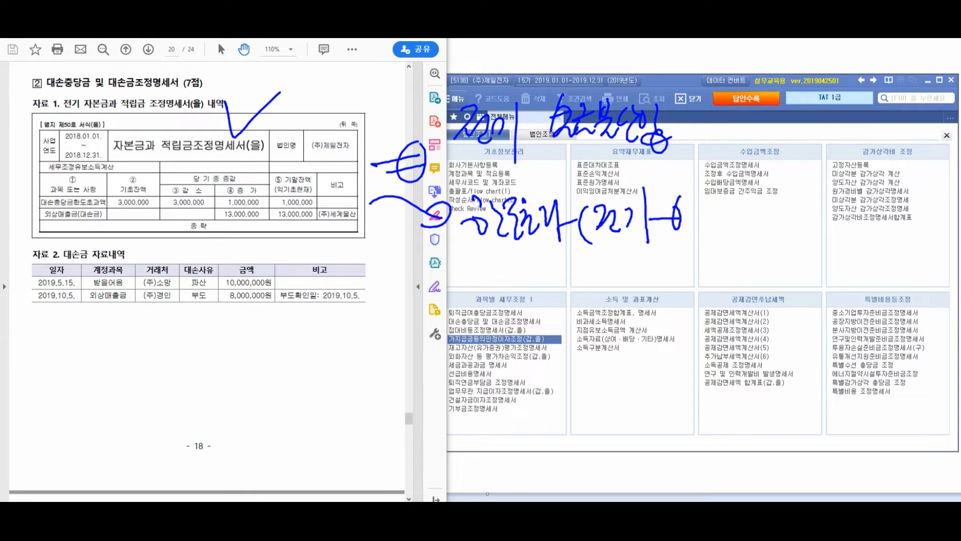
Complete the carry-over note by handwriting "당기) 세무조정" after the arrow
mouse_move(700, 205)
mouse_down()
mouse_move(721, 229)
mouse_move(735, 225)
mouse_up()
mouse_move(730, 225)
mouse_down()
mouse_move(726, 236)
mouse_move(751, 228)
mouse_up()
mouse_move(761, 199)
mouse_down()
mouse_move(767, 236)
mouse_move(787, 245)
mouse_up()
mouse_move(821, 197)
mouse_down()
mouse_move(807, 230)
mouse_move(828, 215)
mouse_up()
mouse_move(834, 201)
mouse_down()
mouse_move(835, 235)
mouse_move(850, 220)
mouse_up()
mouse_move(835, 221)
mouse_down()
mouse_move(859, 215)
mouse_move(858, 244)
mouse_up()
drag(853, 235, 884, 231)
mouse_move(868, 221)
mouse_down()
mouse_move(901, 216)
mouse_move(899, 239)
mouse_up()
Draw a downward arrow from the form past the bad-debt table and handwrite "대손금 사유 ???" beneath it
drag(129, 227, 131, 334)
mouse_move(113, 323)
mouse_down()
mouse_move(186, 323)
mouse_move(177, 341)
mouse_up()
drag(193, 325, 192, 340)
drag(190, 330, 199, 330)
drag(202, 315, 204, 358)
drag(213, 320, 204, 341)
mouse_move(211, 329)
mouse_down()
mouse_move(219, 342)
mouse_move(245, 328)
mouse_up()
drag(220, 317, 239, 320)
mouse_move(229, 338)
mouse_down()
mouse_move(230, 347)
mouse_move(250, 332)
mouse_up()
drag(296, 310, 291, 336)
mouse_move(297, 323)
mouse_down()
mouse_move(309, 335)
mouse_move(336, 325)
mouse_move(343, 349)
mouse_up()
drag(356, 315, 370, 330)
click(368, 343)
mouse_move(378, 311)
mouse_down()
mouse_move(387, 327)
mouse_move(407, 321)
mouse_up()
click(387, 336)
click(411, 334)
Handwrite a second question ending in "???" below the 대손금 사유 note
drag(217, 419, 233, 441)
mouse_move(250, 404)
mouse_down()
mouse_move(255, 443)
mouse_move(256, 426)
mouse_up()
drag(257, 411, 292, 429)
drag(295, 399, 299, 419)
drag(304, 393, 311, 420)
mouse_move(314, 399)
mouse_down()
mouse_move(324, 419)
mouse_move(363, 398)
mouse_up()
click(367, 418)
mouse_move(378, 381)
mouse_down()
mouse_move(389, 396)
mouse_move(415, 396)
mouse_up()
click(398, 409)
click(421, 408)
Bracket the two handwritten questions, draw an arrow from them, and write a circled note at its end
drag(471, 310, 453, 375)
mouse_move(514, 341)
mouse_down()
mouse_move(574, 340)
mouse_move(561, 351)
mouse_up()
drag(604, 327, 624, 348)
mouse_move(626, 315)
mouse_down()
mouse_move(635, 361)
mouse_move(641, 340)
mouse_up()
mouse_move(645, 327)
mouse_down()
mouse_move(661, 351)
mouse_move(675, 348)
mouse_up()
drag(675, 330, 689, 357)
mouse_move(691, 331)
mouse_down()
mouse_move(703, 344)
mouse_move(751, 351)
mouse_up()
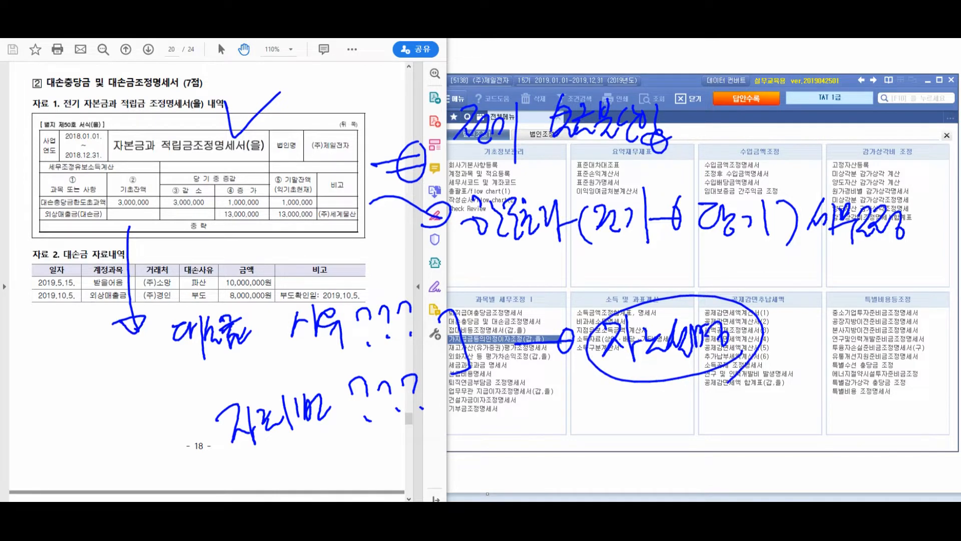
Underline the circled note, add a circled star beside it, and clear all the annotations
drag(626, 403, 788, 386)
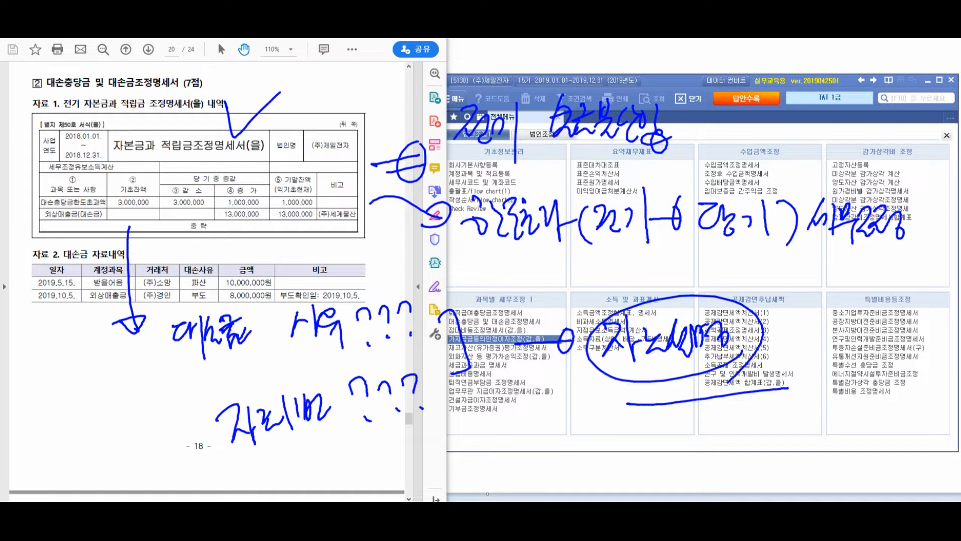
mouse_move(784, 366)
mouse_down()
mouse_move(771, 406)
mouse_move(785, 404)
mouse_up()
drag(763, 387, 782, 406)
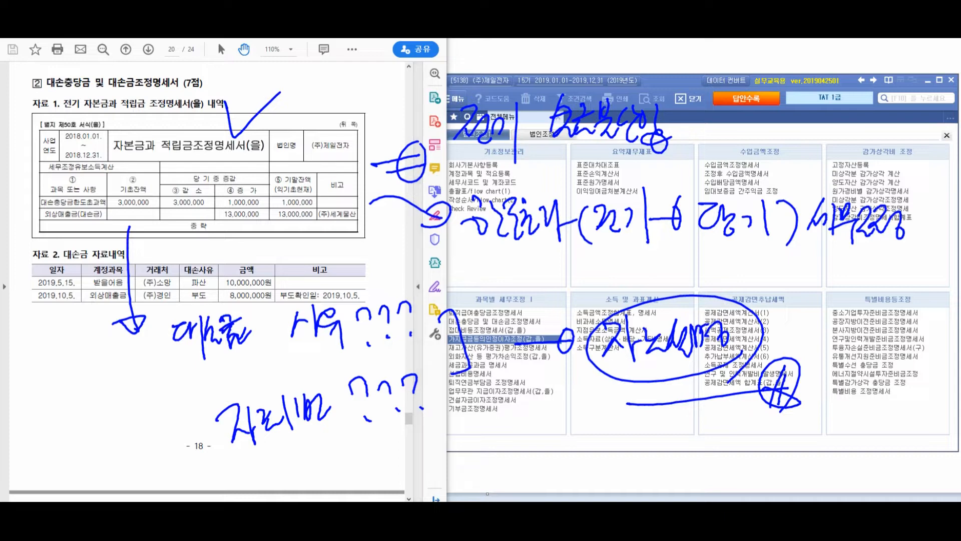
key(Escape)
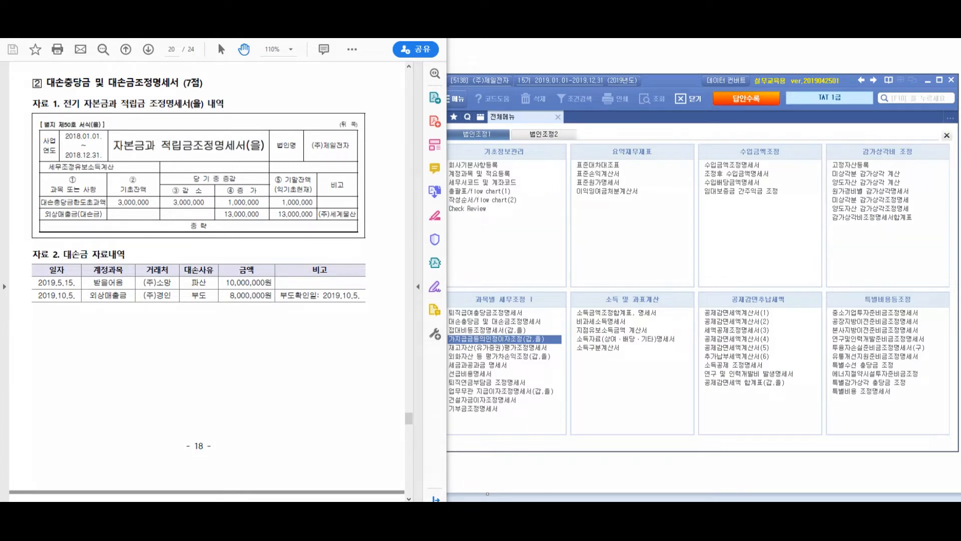
Circle and star the 대손사유 column of the bad-debt table, and start a bracketed list of reasons with "① 파산"
mouse_move(193, 247)
mouse_down()
mouse_move(226, 281)
mouse_move(175, 253)
mouse_up()
mouse_move(159, 206)
mouse_down()
mouse_move(180, 210)
mouse_move(175, 234)
mouse_move(188, 203)
mouse_move(251, 200)
mouse_up()
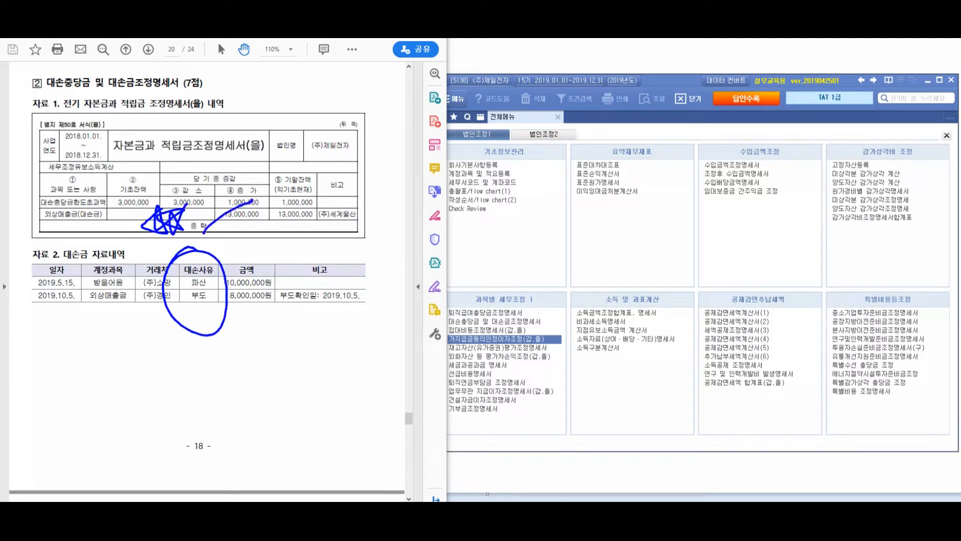
mouse_move(310, 104)
mouse_down()
mouse_move(284, 138)
mouse_move(306, 205)
mouse_up()
drag(294, 130, 309, 123)
drag(292, 160, 310, 151)
drag(297, 187, 312, 180)
drag(338, 86, 340, 107)
drag(350, 78, 393, 117)
mouse_move(400, 74)
mouse_down()
mouse_move(399, 120)
mouse_move(416, 101)
mouse_up()
drag(423, 80, 446, 95)
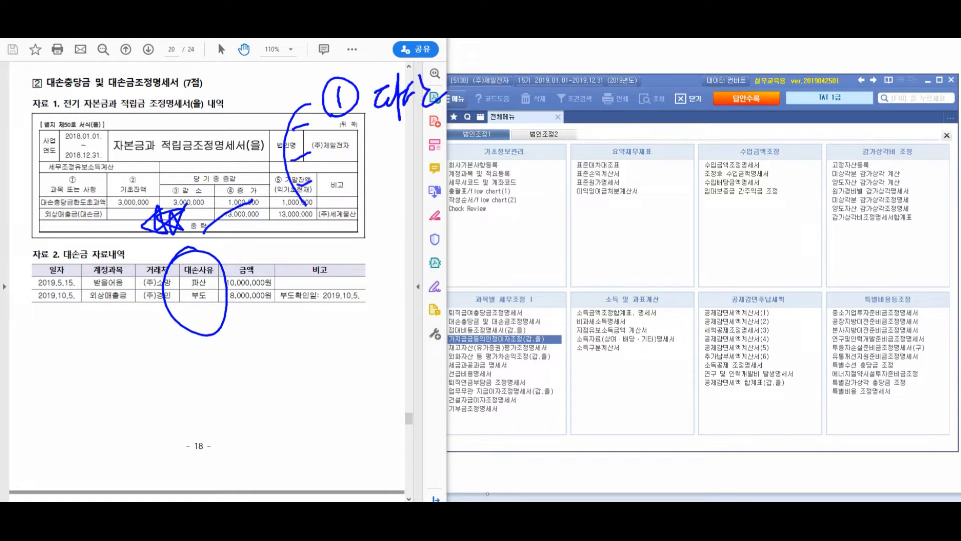
Handwrite item ② of the bad-debt reason list below 파산
mouse_move(344, 151)
mouse_down()
mouse_move(356, 166)
mouse_move(351, 140)
mouse_move(413, 185)
mouse_up()
drag(412, 143, 431, 170)
mouse_move(447, 138)
mouse_down()
mouse_move(445, 170)
mouse_move(468, 141)
mouse_move(473, 170)
mouse_up()
drag(477, 139, 493, 165)
drag(496, 145, 506, 153)
drag(512, 133, 516, 169)
Handwrite item ③ of the reason list with its "(6개월 경과 —)" condition in parentheses
mouse_move(342, 220)
mouse_down()
mouse_move(361, 231)
mouse_move(342, 253)
mouse_up()
drag(362, 252, 366, 268)
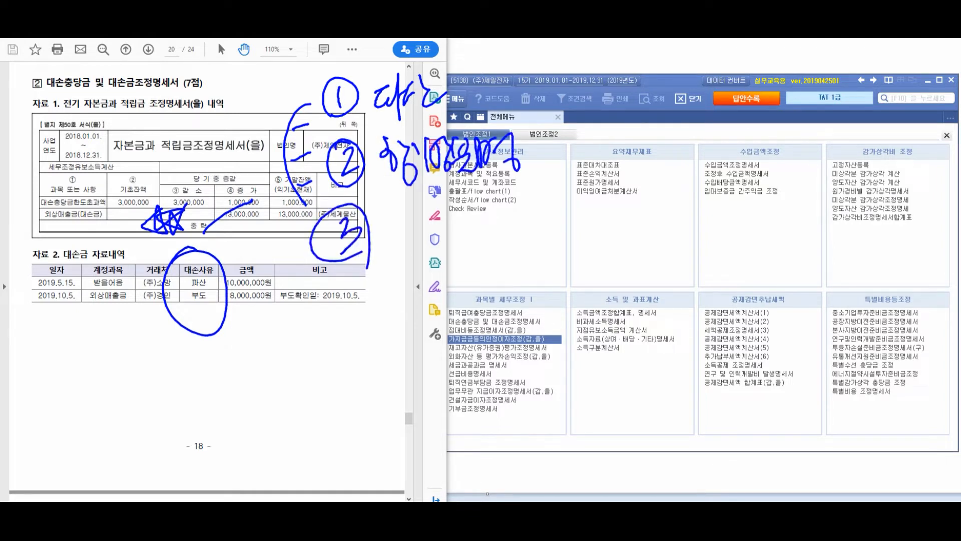
drag(396, 219, 403, 236)
mouse_move(415, 211)
mouse_down()
mouse_move(435, 292)
mouse_move(453, 256)
mouse_up()
drag(470, 211, 471, 243)
mouse_move(501, 200)
mouse_down()
mouse_move(488, 243)
mouse_move(511, 237)
mouse_up()
drag(521, 210, 528, 266)
drag(535, 211, 536, 219)
mouse_move(550, 206)
mouse_down()
mouse_move(551, 228)
mouse_move(569, 235)
mouse_up()
drag(581, 205, 594, 229)
drag(608, 204, 633, 233)
mouse_move(626, 216)
mouse_down()
mouse_move(730, 217)
mouse_move(739, 253)
mouse_up()
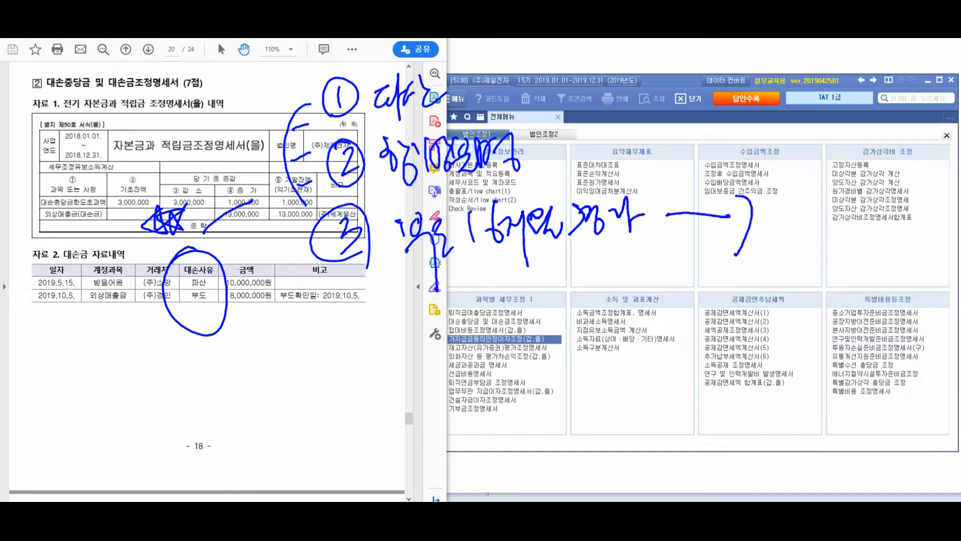
Add "④ 사망" as the fourth handwritten reason in the list
mouse_move(346, 328)
mouse_down()
mouse_move(358, 354)
mouse_move(343, 377)
mouse_up()
mouse_move(331, 325)
mouse_down()
mouse_move(346, 383)
mouse_move(318, 372)
mouse_up()
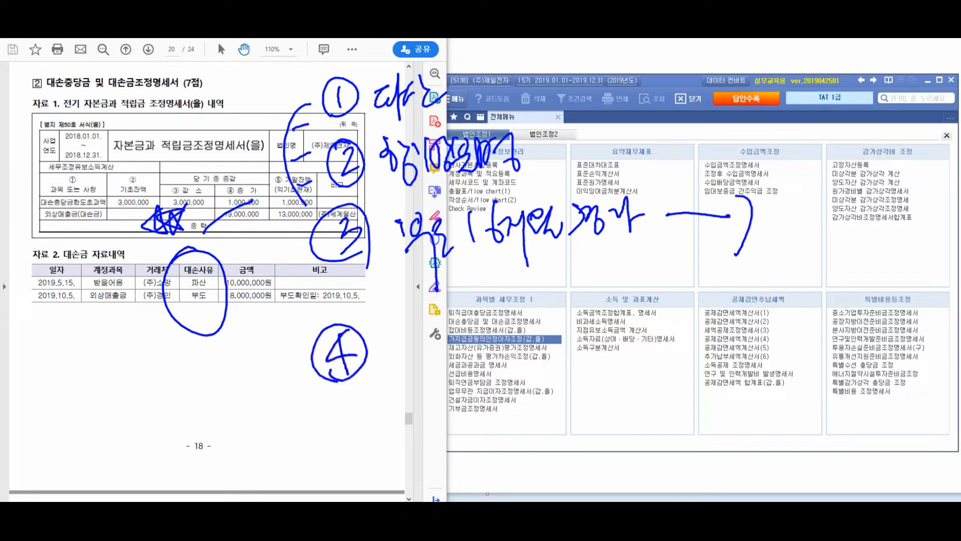
drag(412, 321, 405, 360)
drag(411, 343, 421, 357)
drag(423, 329, 437, 373)
mouse_move(439, 328)
mouse_down()
mouse_move(447, 346)
mouse_move(461, 341)
mouse_up()
drag(456, 354, 459, 356)
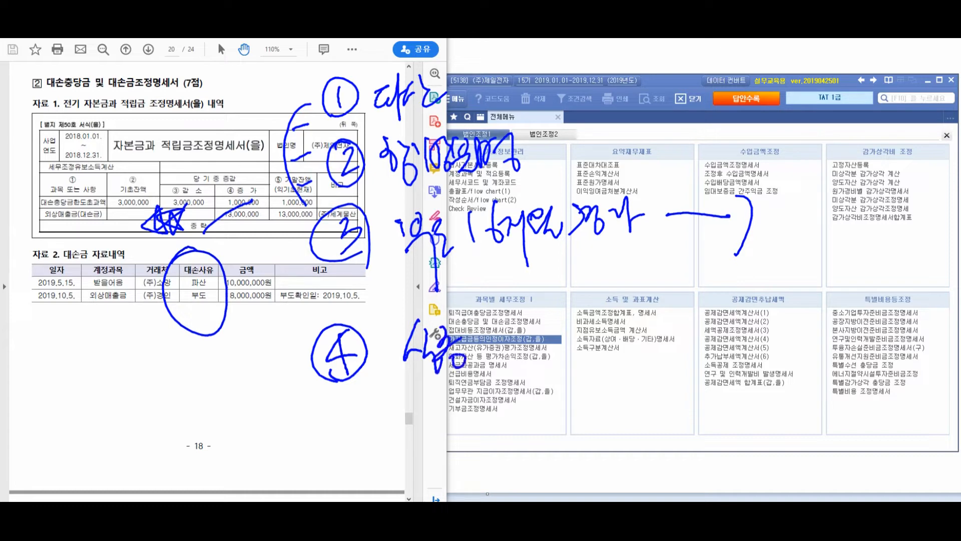
Handwrite item ⑤ of the bad-debt reason list below item ④
drag(335, 411, 338, 430)
mouse_move(339, 426)
mouse_down()
mouse_move(353, 460)
mouse_move(308, 440)
mouse_up()
mouse_move(402, 421)
mouse_down()
mouse_move(433, 433)
mouse_move(432, 471)
mouse_up()
mouse_move(442, 418)
mouse_down()
mouse_move(453, 461)
mouse_move(476, 467)
mouse_up()
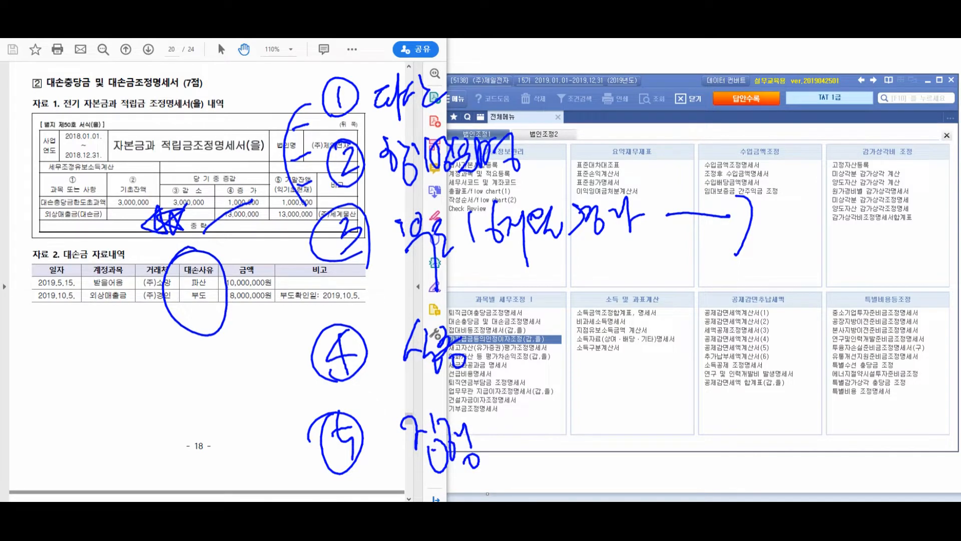
Handwrite item ⑥ of the bad-debt reason list in a second column and underline it
mouse_move(569, 302)
mouse_down()
mouse_move(554, 356)
mouse_move(536, 346)
mouse_up()
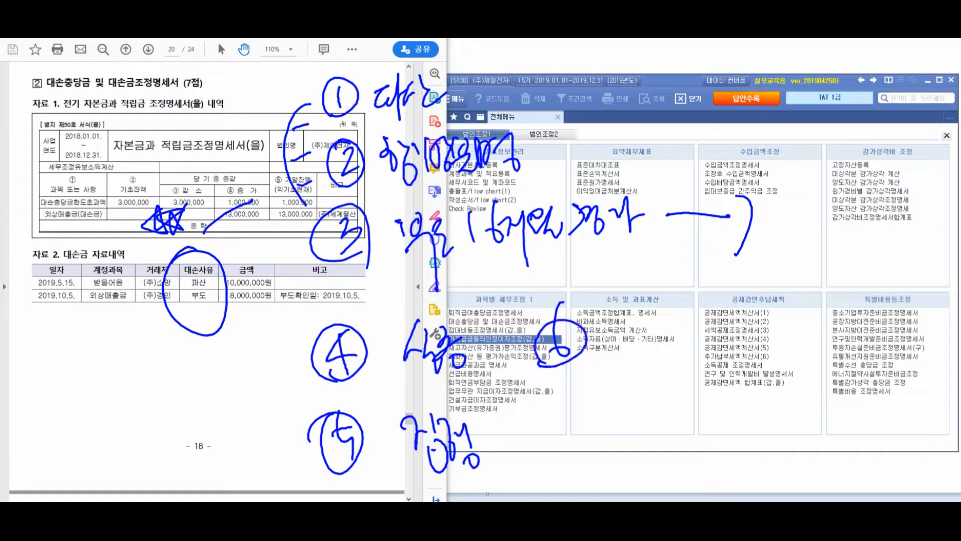
mouse_move(617, 312)
mouse_down()
mouse_move(628, 345)
mouse_move(647, 332)
mouse_move(668, 351)
mouse_up()
mouse_move(670, 306)
mouse_down()
mouse_move(685, 346)
mouse_move(701, 353)
mouse_up()
drag(703, 312, 744, 346)
drag(759, 342, 771, 339)
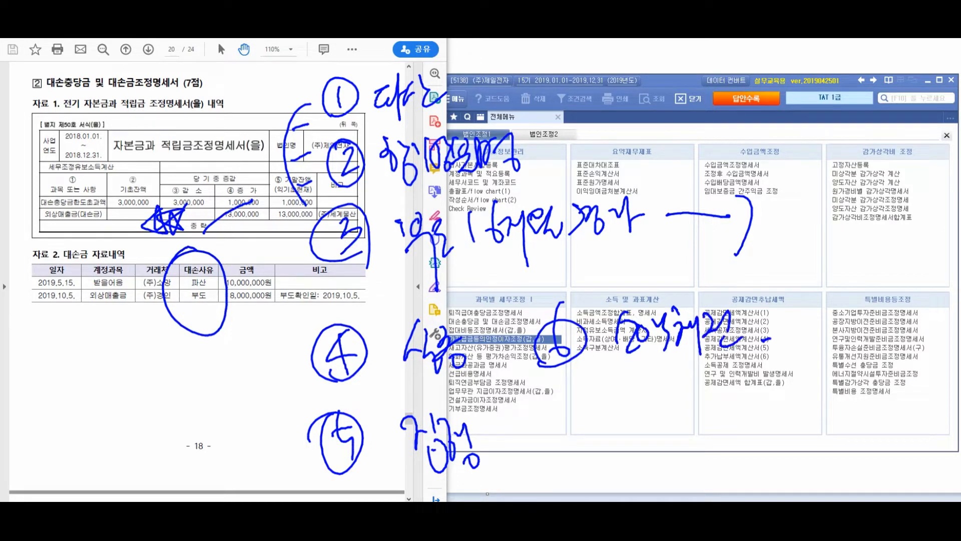
drag(632, 359, 781, 345)
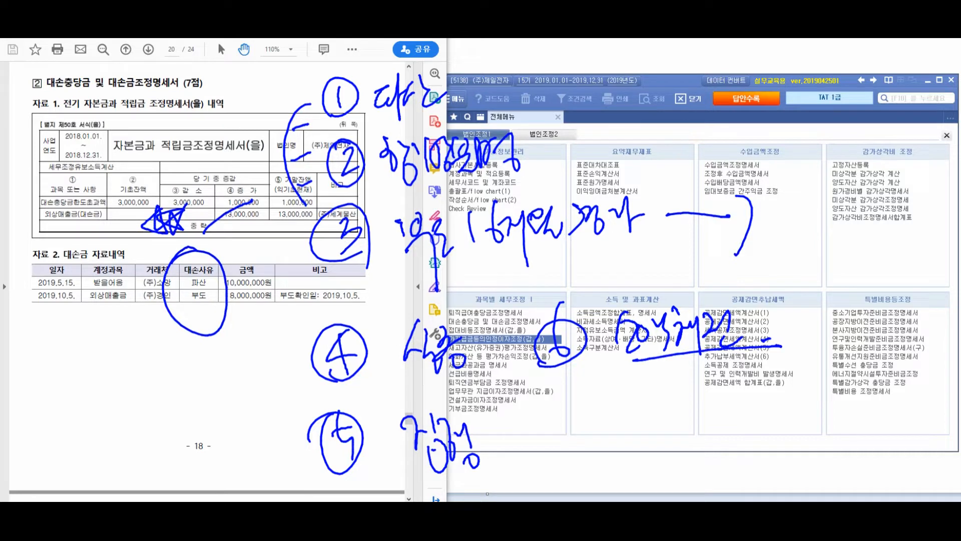
Add the last circled item, "기타", to the handwritten reason list and clear all the annotations
mouse_move(571, 387)
mouse_down()
mouse_move(581, 438)
mouse_move(560, 443)
mouse_up()
drag(648, 401, 654, 425)
drag(681, 395, 684, 441)
mouse_move(680, 410)
mouse_down()
mouse_move(695, 400)
mouse_move(704, 425)
mouse_up()
mouse_move(707, 395)
mouse_down()
mouse_move(708, 443)
mouse_move(731, 408)
mouse_up()
drag(755, 419, 796, 408)
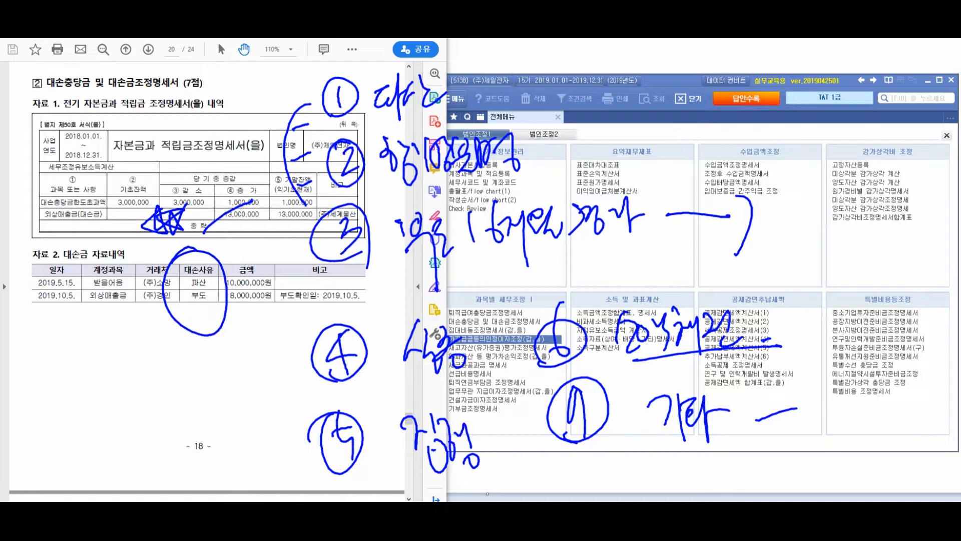
key(Escape)
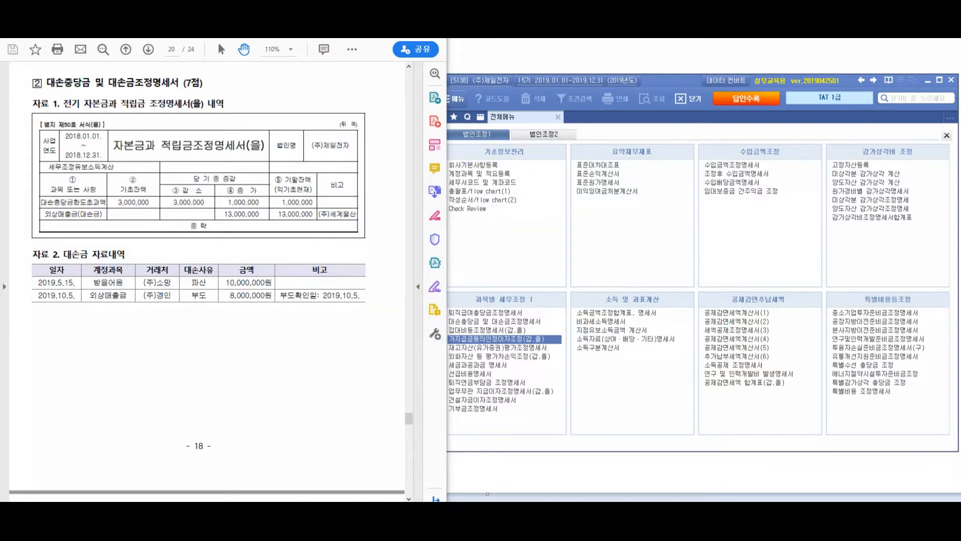
Circle the 대손사유 column of the bad-debt table and handwrite "파산" beside it
drag(191, 241, 159, 250)
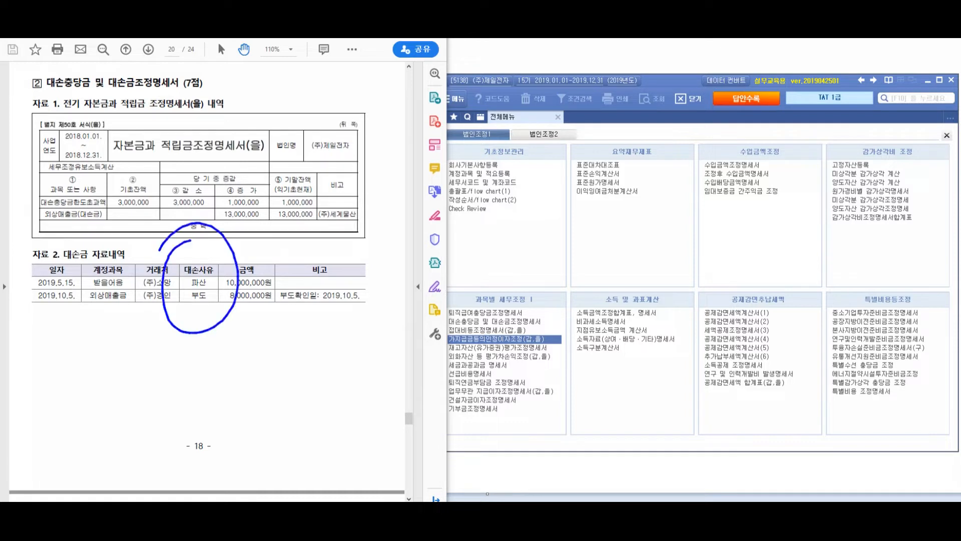
mouse_move(259, 219)
mouse_down()
mouse_move(265, 236)
mouse_move(281, 237)
mouse_up()
mouse_move(285, 216)
mouse_down()
mouse_move(287, 253)
mouse_move(311, 231)
mouse_up()
drag(308, 230, 324, 235)
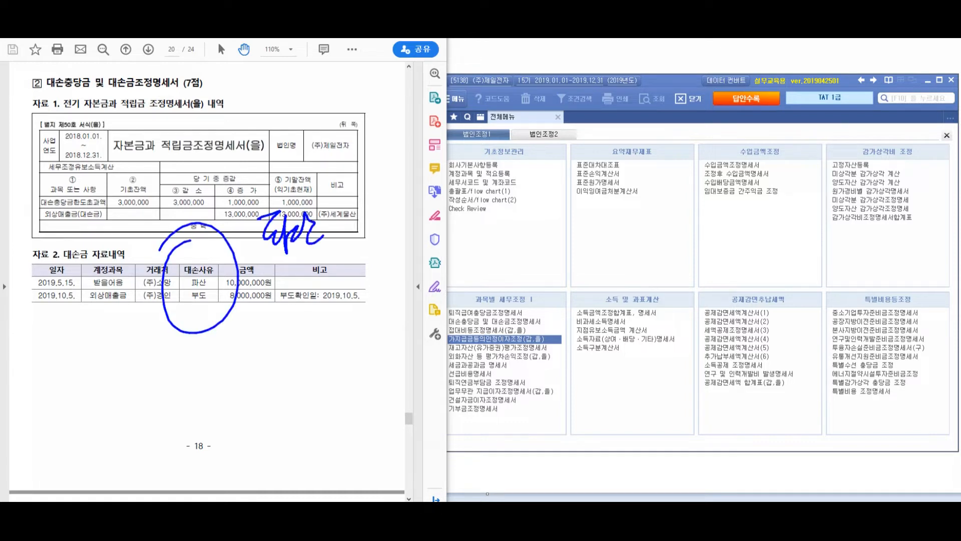
Handwrite a note above 파산 on the form, underline it twice, and mark it with a circled star
mouse_move(371, 120)
mouse_down()
mouse_move(400, 131)
mouse_move(425, 125)
mouse_move(453, 180)
mouse_move(468, 148)
mouse_move(502, 122)
mouse_move(549, 145)
mouse_up()
drag(377, 184, 595, 163)
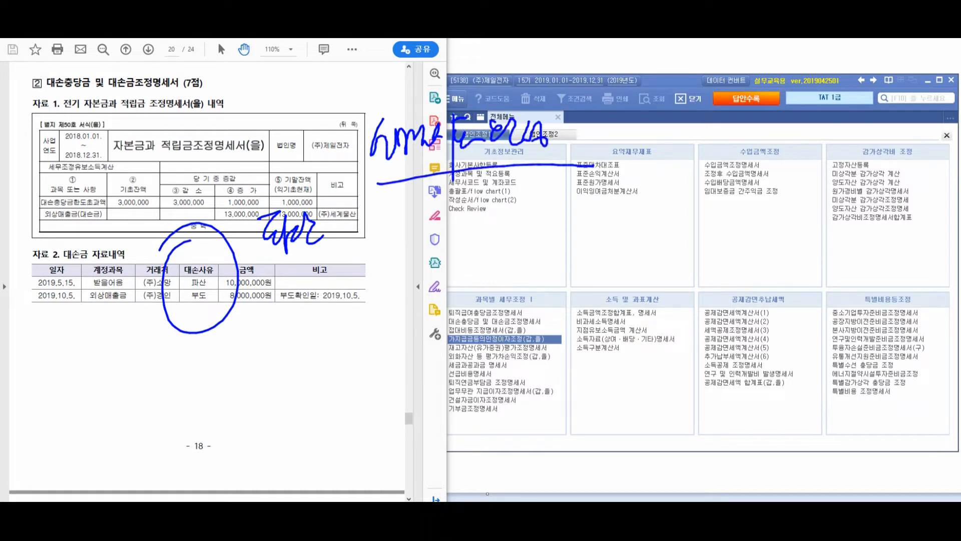
mouse_move(348, 133)
mouse_down()
mouse_move(320, 159)
mouse_move(343, 164)
mouse_up()
drag(346, 136, 356, 171)
drag(349, 205, 541, 176)
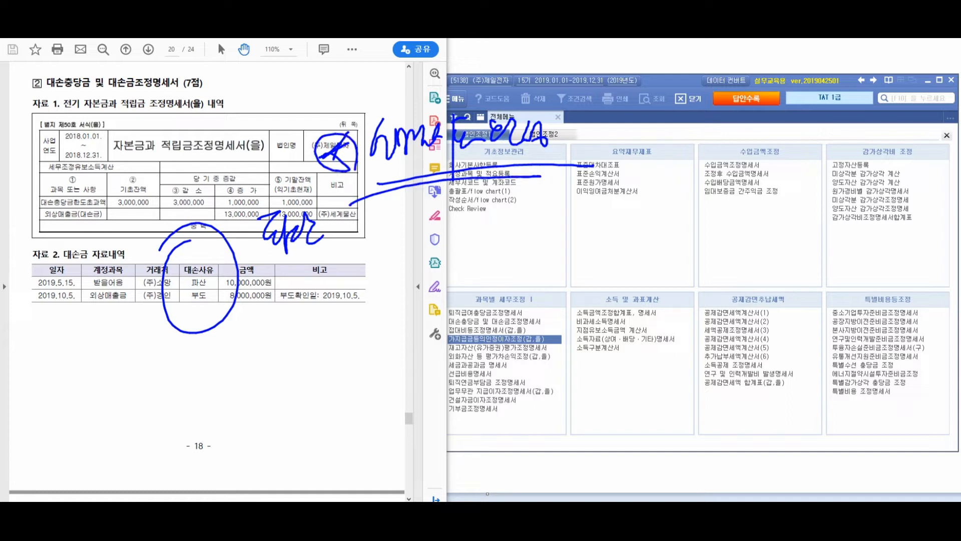
Circle the handwritten 파산 and write an explanatory note beside it
drag(258, 266, 261, 253)
mouse_move(332, 248)
mouse_down()
mouse_move(350, 274)
mouse_move(376, 266)
mouse_move(390, 302)
mouse_up()
drag(437, 232, 421, 263)
drag(433, 237, 446, 267)
drag(445, 234, 467, 260)
mouse_move(474, 240)
mouse_down()
mouse_move(475, 259)
mouse_move(491, 242)
mouse_up()
drag(503, 243, 493, 269)
mouse_move(519, 230)
mouse_down()
mouse_move(509, 266)
mouse_move(574, 229)
mouse_move(557, 295)
mouse_up()
Draw an arrow down from the circled 대손사유 column and handwrite "부도" with two stars
drag(210, 331, 221, 428)
mouse_move(220, 428)
mouse_down()
mouse_move(236, 398)
mouse_move(205, 421)
mouse_up()
mouse_move(258, 364)
mouse_down()
mouse_move(270, 400)
mouse_move(275, 390)
mouse_up()
drag(262, 400, 280, 441)
drag(273, 381, 296, 421)
mouse_move(295, 386)
mouse_down()
mouse_move(315, 373)
mouse_move(335, 383)
mouse_up()
Handwrite "부도발생일" after the starred 부도 heading
drag(400, 360, 403, 395)
drag(416, 365, 426, 463)
mouse_move(423, 387)
mouse_down()
mouse_move(438, 378)
mouse_move(445, 415)
mouse_up()
drag(445, 383, 465, 400)
drag(471, 393, 486, 414)
drag(476, 373, 487, 403)
drag(493, 378, 517, 409)
mouse_move(515, 376)
mouse_down()
mouse_move(524, 401)
mouse_move(552, 404)
mouse_up()
Extend the 부도 note by handwriting the condition "6개월 이상 경과" followed by "???"
drag(607, 363, 596, 398)
drag(604, 366, 638, 415)
mouse_move(639, 368)
mouse_down()
mouse_move(651, 383)
mouse_move(676, 385)
mouse_move(694, 412)
mouse_up()
mouse_move(704, 370)
mouse_down()
mouse_move(715, 359)
mouse_move(719, 396)
mouse_up()
mouse_move(733, 351)
mouse_down()
mouse_move(740, 387)
mouse_move(753, 382)
mouse_up()
drag(758, 357, 784, 383)
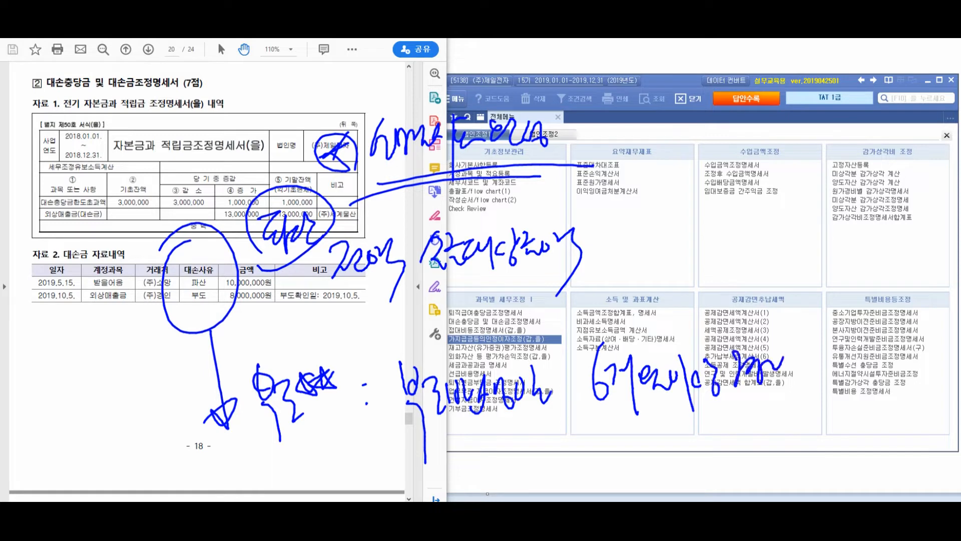
drag(794, 342, 799, 406)
drag(801, 367, 820, 364)
drag(827, 353, 858, 343)
drag(854, 345, 857, 365)
drag(866, 352, 882, 344)
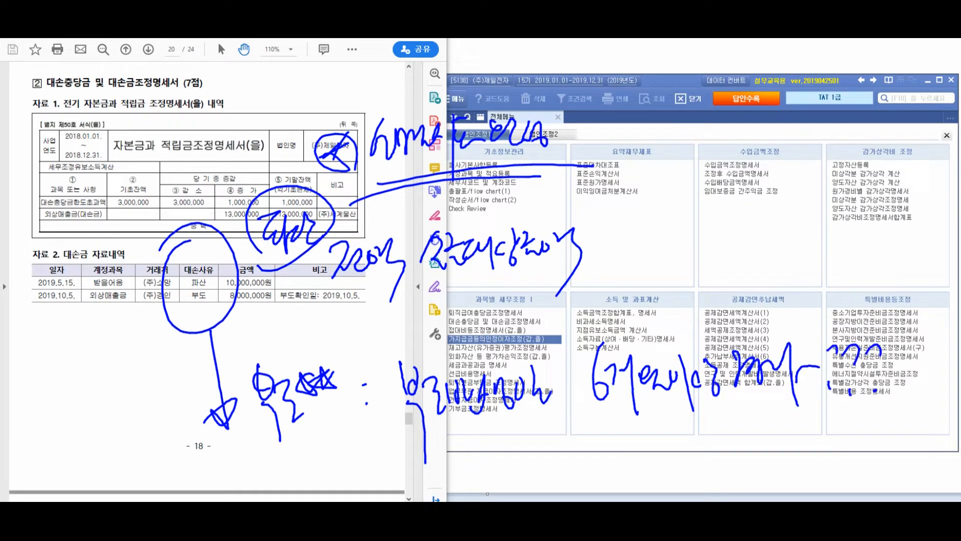
Handwrite the date "2019.10.5" below the 부도발생일 note and follow it with an arrow
drag(436, 443, 462, 482)
drag(469, 447, 465, 447)
mouse_move(487, 439)
mouse_down()
mouse_move(490, 478)
mouse_move(515, 484)
mouse_up()
click(527, 474)
drag(547, 430, 544, 471)
drag(564, 438, 566, 434)
drag(575, 471, 588, 471)
mouse_move(594, 423)
mouse_down()
mouse_move(613, 448)
mouse_move(608, 468)
mouse_up()
mouse_move(591, 434)
mouse_down()
mouse_move(679, 442)
mouse_move(673, 452)
mouse_up()
Handwrite "6개월 20.4.5" after the arrow and finish it with a bracketed "(6)"
drag(715, 413, 706, 459)
mouse_move(709, 441)
mouse_down()
mouse_move(720, 431)
mouse_move(736, 453)
mouse_up()
drag(741, 418, 746, 471)
drag(753, 428, 771, 450)
drag(766, 428, 789, 460)
drag(797, 428, 819, 455)
drag(828, 426, 826, 429)
click(837, 461)
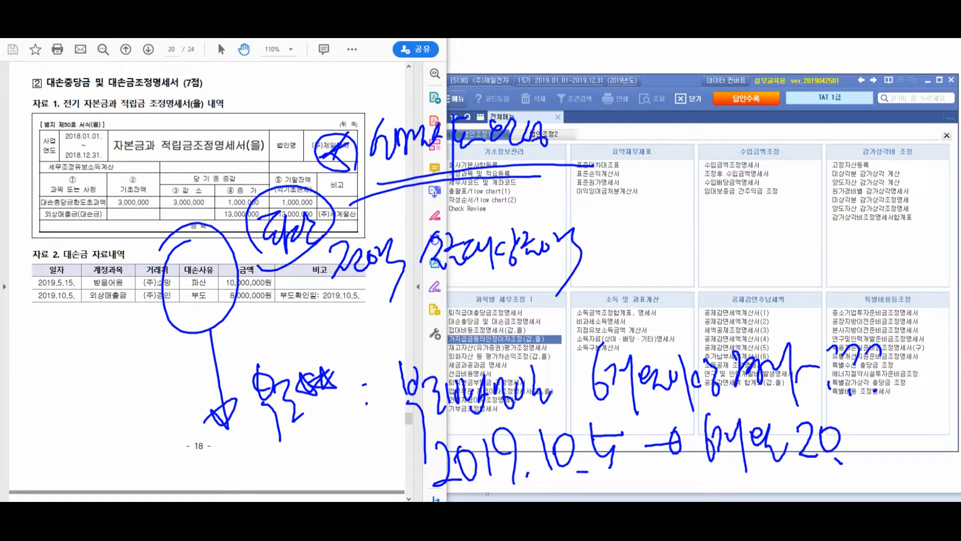
mouse_move(859, 427)
mouse_down()
mouse_move(863, 466)
mouse_move(889, 461)
mouse_up()
click(875, 453)
mouse_move(887, 421)
mouse_down()
mouse_move(900, 419)
mouse_move(908, 436)
mouse_up()
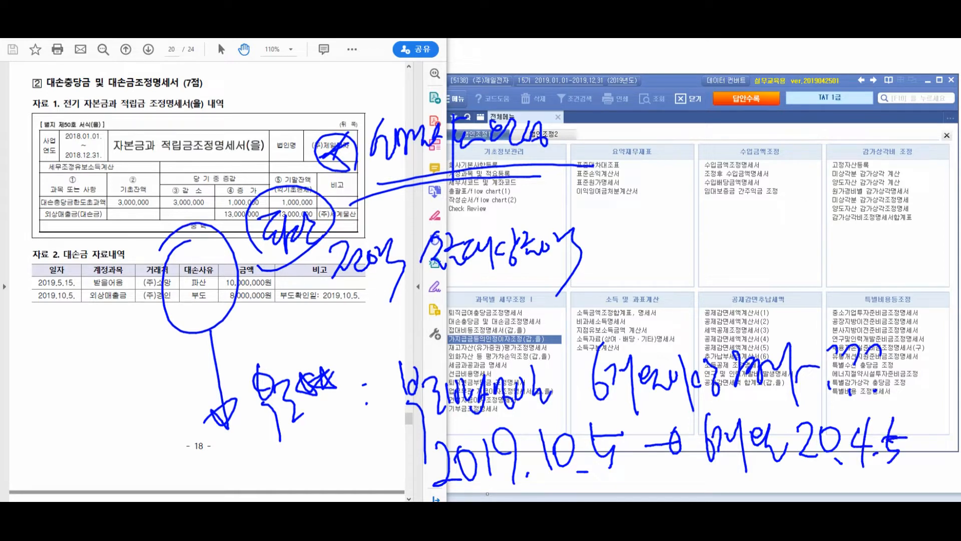
mouse_move(921, 419)
mouse_down()
mouse_move(914, 452)
mouse_move(926, 445)
mouse_move(949, 462)
mouse_up()
Draw an arrow up from the six-month condition and handwrite a short note on its tax treatment above it
drag(731, 260, 706, 411)
mouse_move(703, 288)
mouse_down()
mouse_move(723, 260)
mouse_move(727, 269)
mouse_up()
mouse_move(723, 205)
mouse_down()
mouse_move(742, 243)
mouse_move(771, 256)
mouse_up()
mouse_move(769, 214)
mouse_down()
mouse_move(788, 242)
mouse_move(831, 238)
mouse_up()
Draw a long arrow up from the 부도발생일 note, handwrite two notes marked "(x)" beside it, and clear all annotations
mouse_move(548, 429)
mouse_down()
mouse_move(653, 98)
mouse_move(651, 112)
mouse_up()
mouse_move(687, 82)
mouse_down()
mouse_move(707, 125)
mouse_move(710, 97)
mouse_move(736, 123)
mouse_move(771, 115)
mouse_up()
mouse_move(768, 70)
mouse_down()
mouse_move(796, 111)
mouse_move(846, 75)
mouse_move(869, 117)
mouse_up()
mouse_move(763, 127)
mouse_down()
mouse_move(771, 160)
mouse_move(824, 147)
mouse_move(843, 160)
mouse_move(921, 129)
mouse_move(917, 162)
mouse_up()
drag(926, 132, 939, 150)
mouse_move(939, 125)
mouse_down()
mouse_move(925, 152)
mouse_move(949, 170)
mouse_up()
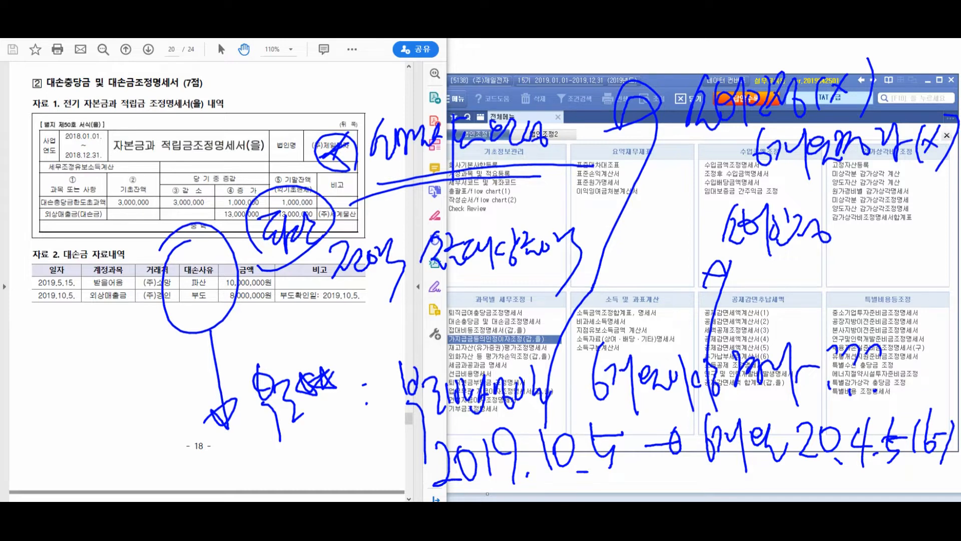
key(Escape)
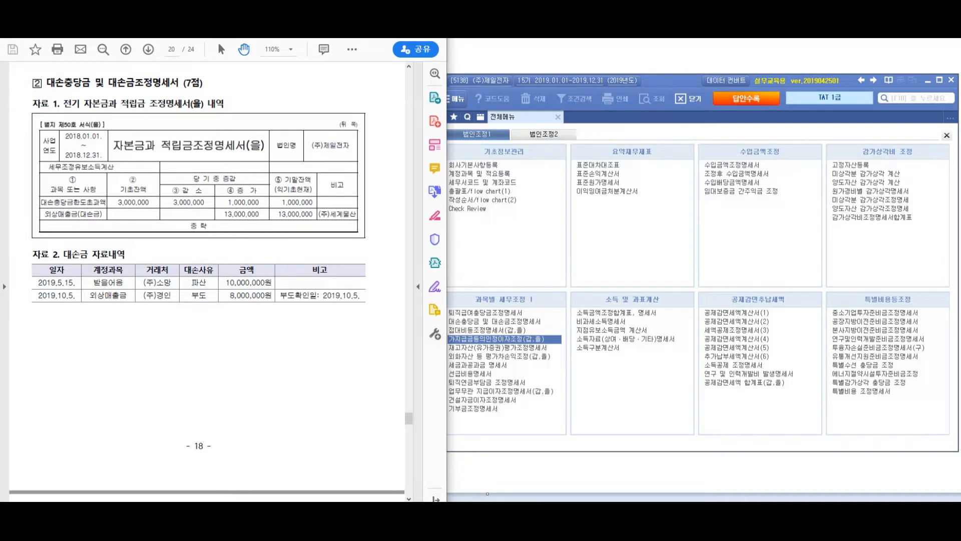
Bracket item 1 of the 세무조정 참고자료 and draw an arrow to a short handwritten note
scroll(208, 278, down, 10)
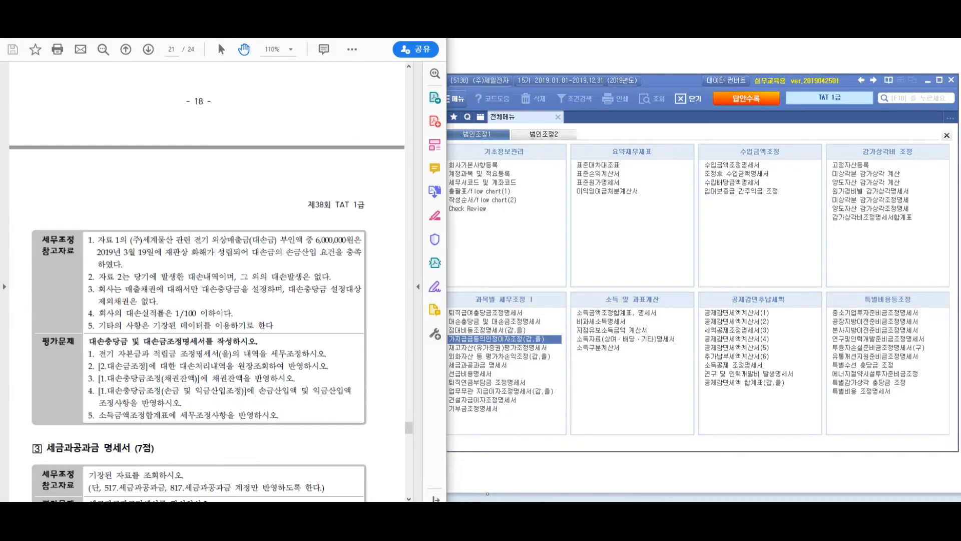
scroll(208, 278, down, 2)
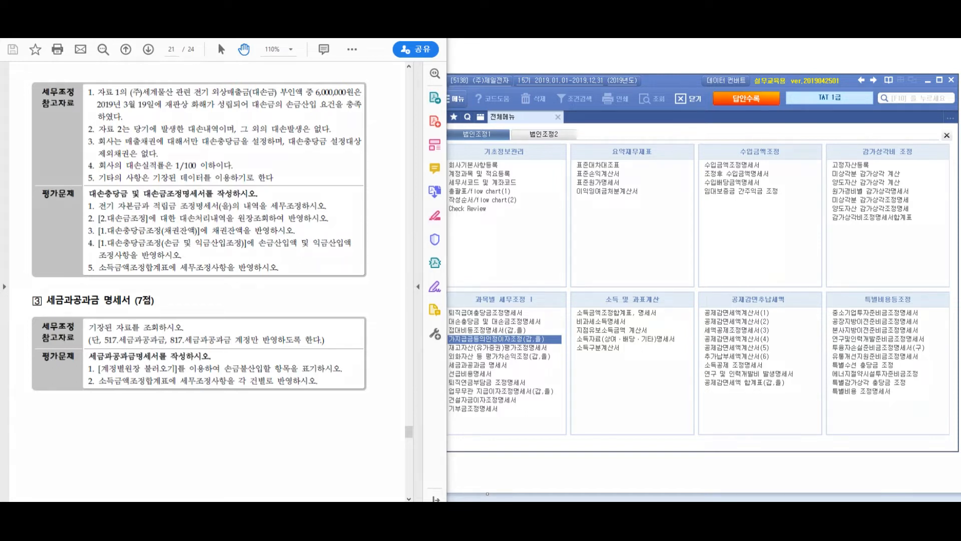
drag(368, 79, 372, 128)
mouse_move(385, 106)
mouse_down()
mouse_move(458, 93)
mouse_move(454, 82)
mouse_up()
drag(506, 84, 521, 107)
drag(529, 79, 536, 133)
drag(525, 107, 547, 106)
drag(543, 99, 570, 115)
drag(575, 80, 602, 111)
drag(599, 103, 610, 111)
Handwrite the prior-period amount "13,000,000" below the item 1 note and follow it with an arrow
drag(424, 162, 462, 152)
mouse_move(462, 151)
mouse_down()
mouse_move(432, 188)
mouse_move(465, 203)
mouse_up()
drag(458, 173, 484, 195)
drag(474, 158, 495, 183)
drag(479, 173, 510, 190)
drag(538, 148, 543, 184)
mouse_move(541, 160)
mouse_down()
mouse_move(565, 188)
mouse_move(571, 177)
mouse_up()
mouse_move(574, 160)
mouse_down()
mouse_move(600, 172)
mouse_move(675, 153)
mouse_up()
Handwrite the tax adjustment after the 13,000,000 arrow and add a bracketed remark beneath the amount
mouse_move(725, 135)
mouse_down()
mouse_move(721, 173)
mouse_move(758, 160)
mouse_move(764, 171)
mouse_up()
drag(767, 138, 791, 177)
mouse_move(786, 165)
mouse_down()
mouse_move(811, 140)
mouse_move(828, 171)
mouse_up()
mouse_move(823, 134)
mouse_down()
mouse_move(845, 173)
mouse_move(866, 175)
mouse_up()
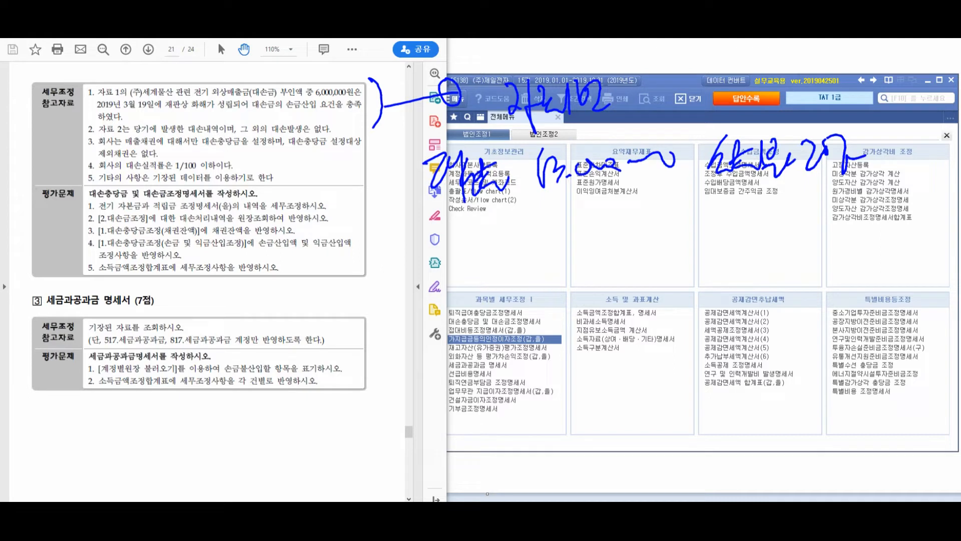
mouse_move(501, 197)
mouse_down()
mouse_move(496, 235)
mouse_move(528, 237)
mouse_up()
mouse_move(536, 200)
mouse_down()
mouse_move(544, 250)
mouse_move(561, 222)
mouse_move(587, 231)
mouse_up()
drag(581, 190, 594, 241)
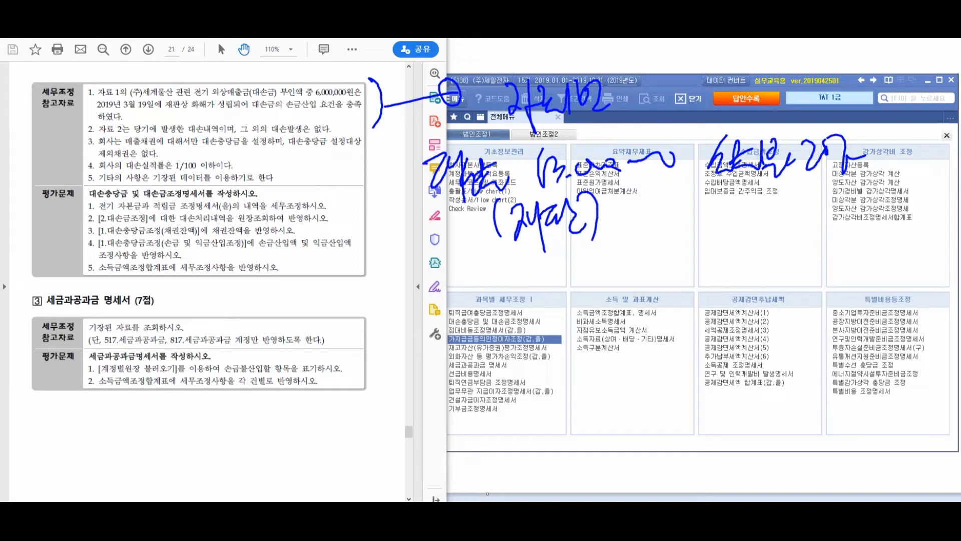
Draw another arrow lower down and handwrite "화해" inside a circle at its end
mouse_move(376, 303)
mouse_down()
mouse_move(456, 298)
mouse_move(444, 316)
mouse_up()
drag(496, 276, 535, 325)
drag(523, 283, 539, 319)
drag(550, 284, 556, 326)
mouse_move(493, 265)
mouse_down()
mouse_move(468, 341)
mouse_move(500, 265)
mouse_up()
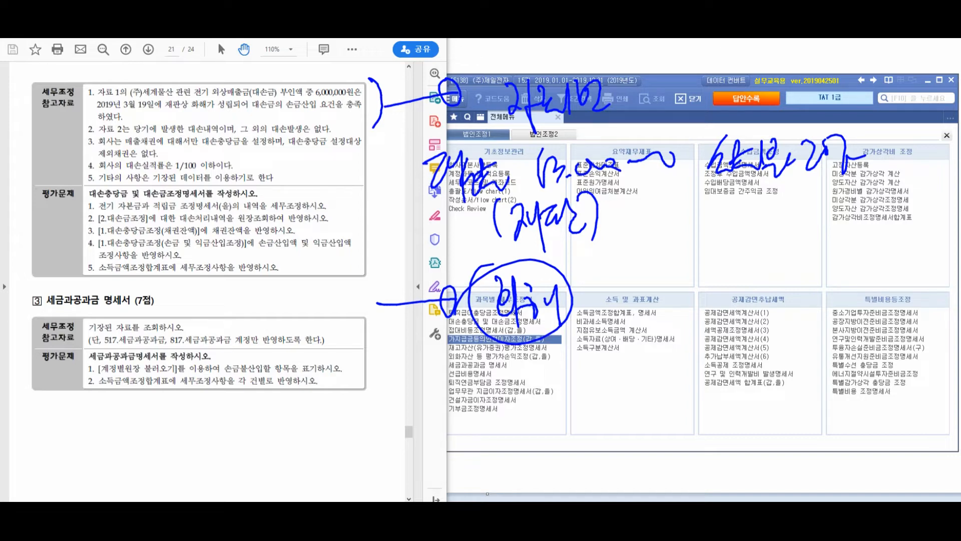
Handwrite "6,000,000" beside the circled 화해 and add an explanatory tax note ending in "조정 o" beneath it
mouse_move(626, 256)
mouse_down()
mouse_move(629, 302)
mouse_move(697, 300)
mouse_move(785, 272)
mouse_up()
mouse_move(607, 334)
mouse_down()
mouse_move(619, 379)
mouse_move(647, 361)
mouse_move(666, 378)
mouse_move(695, 383)
mouse_up()
mouse_move(715, 344)
mouse_down()
mouse_move(723, 381)
mouse_move(756, 334)
mouse_move(797, 352)
mouse_up()
drag(805, 335, 805, 369)
drag(814, 338, 835, 364)
mouse_move(838, 343)
mouse_down()
mouse_move(845, 368)
mouse_move(865, 342)
mouse_up()
Handwrite "(손금산입) 조정 o" as the bottom line of the 화해 explanation
drag(631, 404, 635, 450)
drag(645, 406, 664, 453)
mouse_move(651, 436)
mouse_down()
mouse_move(673, 423)
mouse_move(684, 435)
mouse_up()
mouse_move(683, 401)
mouse_down()
mouse_move(691, 428)
mouse_move(697, 410)
mouse_up()
mouse_move(686, 400)
mouse_down()
mouse_move(693, 433)
mouse_move(712, 417)
mouse_up()
mouse_move(704, 435)
mouse_down()
mouse_move(725, 416)
mouse_move(733, 433)
mouse_up()
drag(727, 424, 740, 435)
drag(743, 400, 751, 446)
drag(771, 406, 788, 433)
mouse_move(791, 403)
mouse_down()
mouse_move(795, 443)
mouse_move(830, 441)
mouse_up()
drag(846, 409, 844, 411)
Mark item 1 with stars, circle its 6,000,000원 amount, and clear all annotations
mouse_move(237, 78)
mouse_down()
mouse_move(280, 64)
mouse_move(272, 52)
mouse_move(300, 50)
mouse_up()
drag(361, 83, 320, 75)
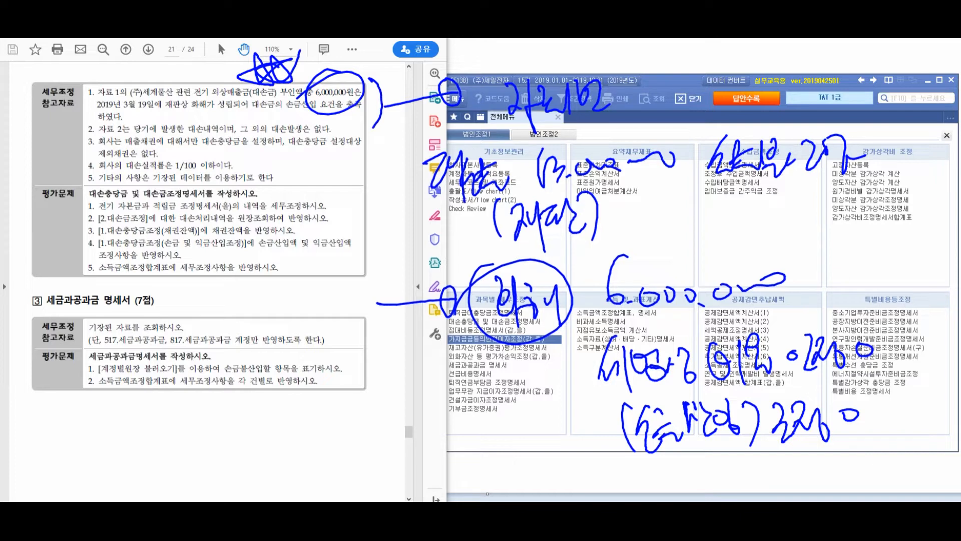
key(Escape)
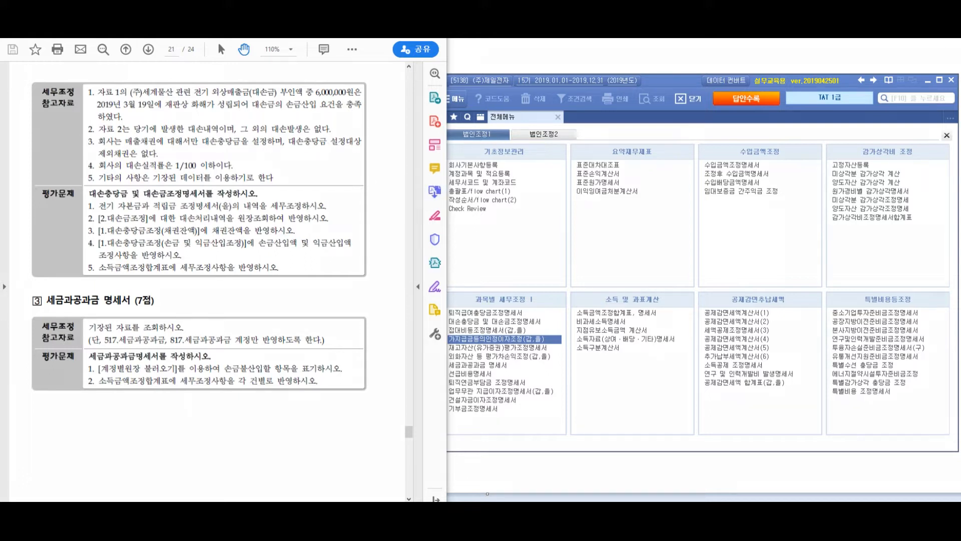
Circle the 1/100 loss rate in item 4 and handwrite "실적률" beside it
drag(196, 136, 171, 150)
mouse_move(311, 159)
mouse_down()
mouse_move(307, 200)
mouse_move(333, 206)
mouse_up()
drag(357, 170, 361, 235)
drag(371, 181, 393, 184)
mouse_move(371, 192)
mouse_down()
mouse_move(384, 208)
mouse_move(406, 200)
mouse_up()
Handwrite "대손충당금 설정률" on two lines below the 실적률 note
drag(270, 280, 307, 338)
mouse_move(310, 281)
mouse_down()
mouse_move(335, 322)
mouse_move(357, 325)
mouse_up()
mouse_move(353, 288)
mouse_down()
mouse_move(380, 300)
mouse_move(381, 313)
mouse_move(434, 296)
mouse_up()
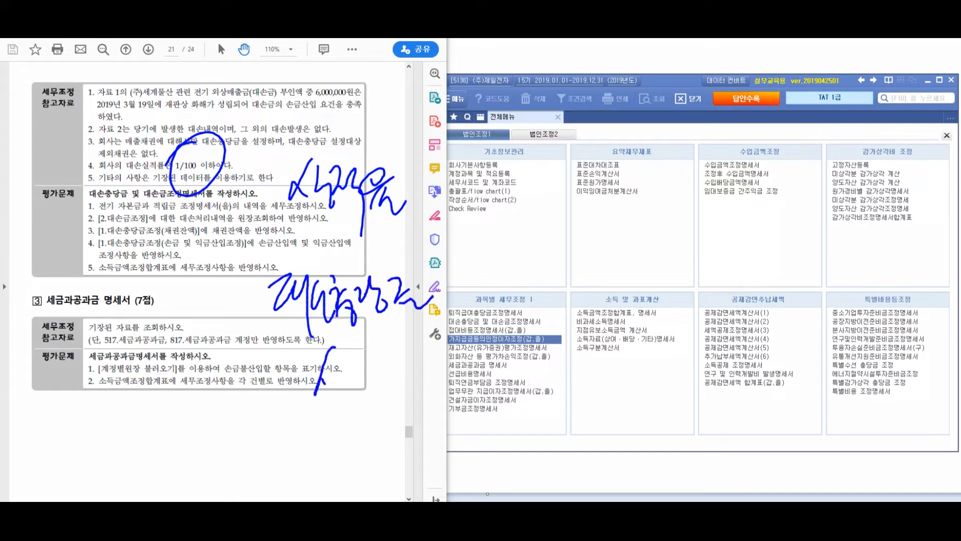
drag(320, 347, 351, 393)
mouse_move(350, 353)
mouse_down()
mouse_move(378, 384)
mouse_move(423, 357)
mouse_up()
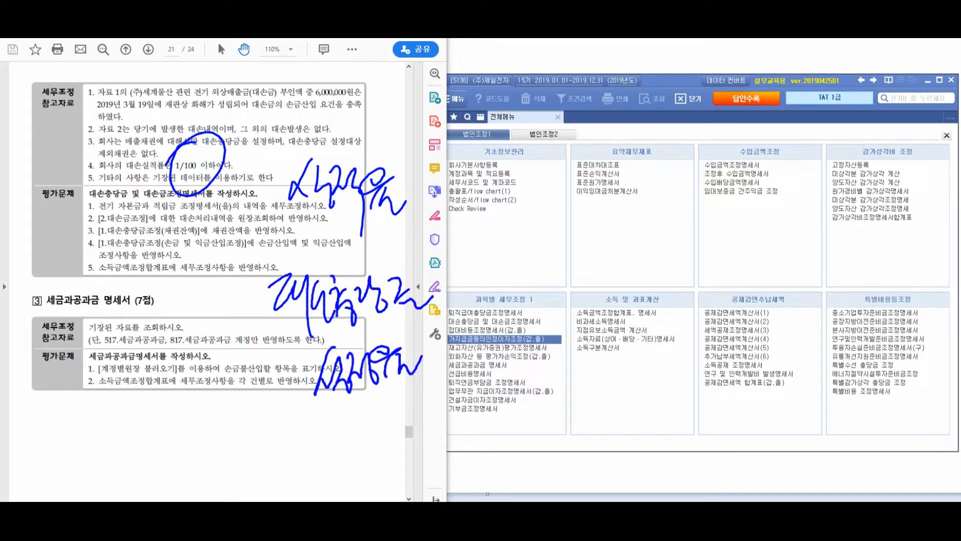
Add equals signs after both rate notes, with an empty circle for the first and a circled "1%" for the second
drag(419, 182, 452, 182)
drag(430, 194, 456, 203)
mouse_move(540, 154)
mouse_down()
mouse_move(503, 205)
mouse_move(521, 208)
mouse_up()
drag(441, 342, 478, 347)
drag(499, 278, 503, 332)
mouse_move(508, 311)
mouse_down()
mouse_move(517, 305)
mouse_move(525, 314)
mouse_up()
mouse_move(533, 280)
mouse_down()
mouse_move(532, 330)
mouse_move(568, 344)
mouse_up()
mouse_move(473, 330)
mouse_down()
mouse_move(536, 250)
mouse_move(465, 295)
mouse_up()
Join the two rates with a bracket and handwrite a circled "Max" beside it
mouse_move(605, 160)
mouse_down()
mouse_move(632, 290)
mouse_move(623, 317)
mouse_up()
mouse_move(659, 219)
mouse_down()
mouse_move(665, 255)
mouse_move(721, 255)
mouse_up()
drag(718, 227, 741, 273)
mouse_move(746, 235)
mouse_down()
mouse_move(616, 250)
mouse_move(741, 225)
mouse_up()
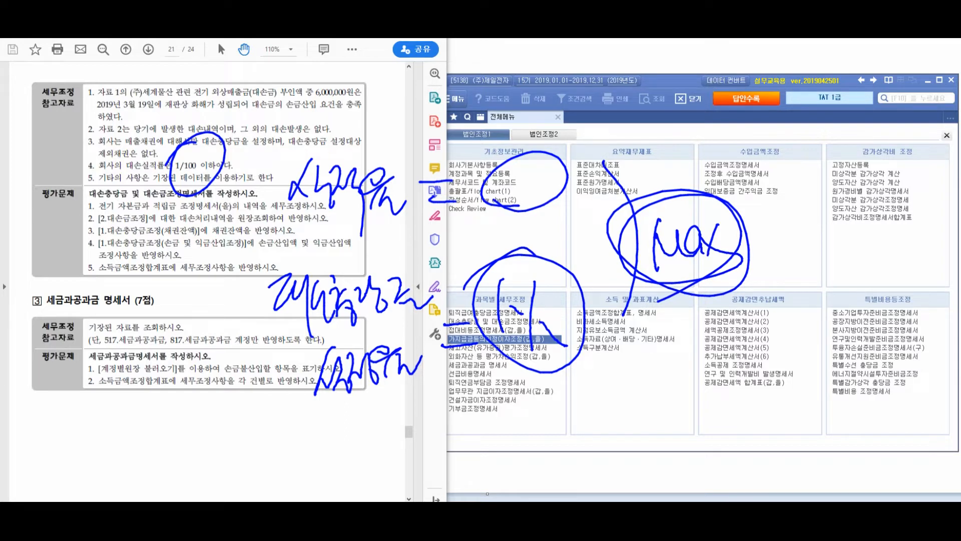
Strike through the 실적률 row, circle the 1% repeatedly, and clear all annotations
drag(272, 193, 690, 200)
mouse_move(539, 266)
mouse_down()
mouse_move(610, 289)
mouse_move(442, 352)
mouse_move(582, 353)
mouse_move(565, 270)
mouse_up()
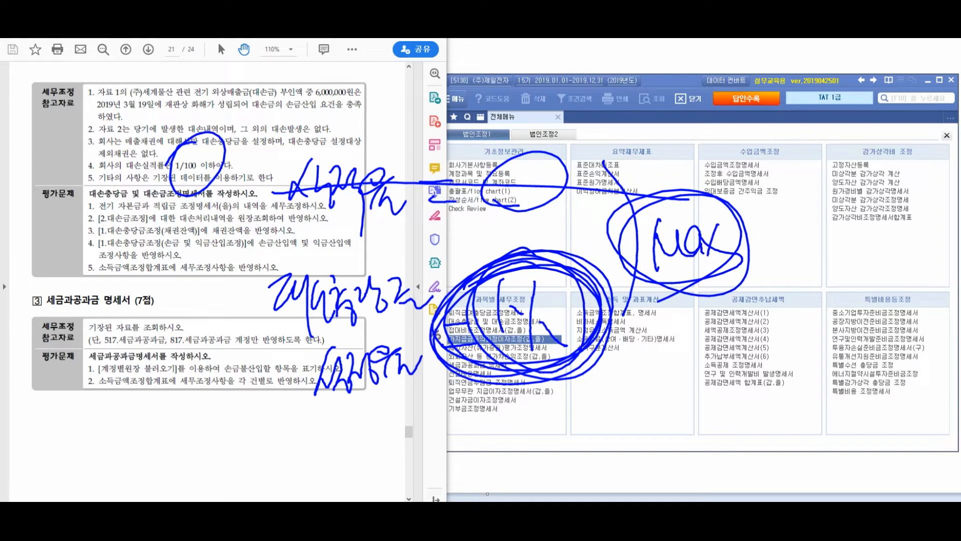
key(Escape)
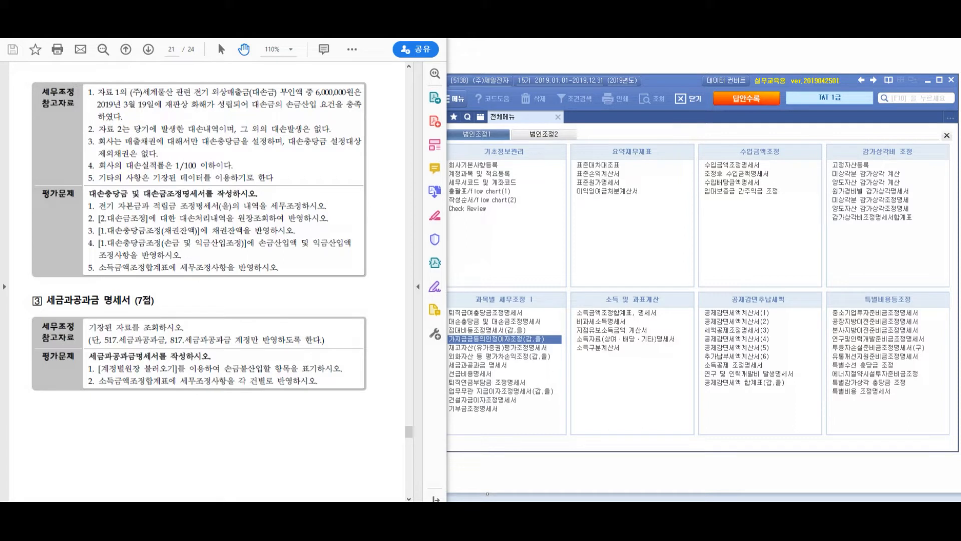
Switch to Smart A and open the 대손충당금 및 대손금조정명세서 form, checking it against the problem text
key(alt+Tab)
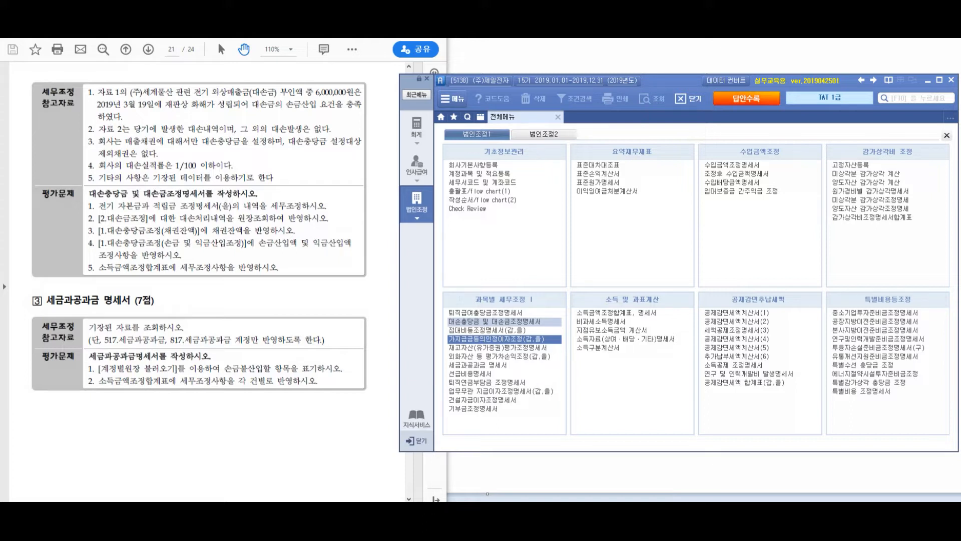
double_click(496, 320)
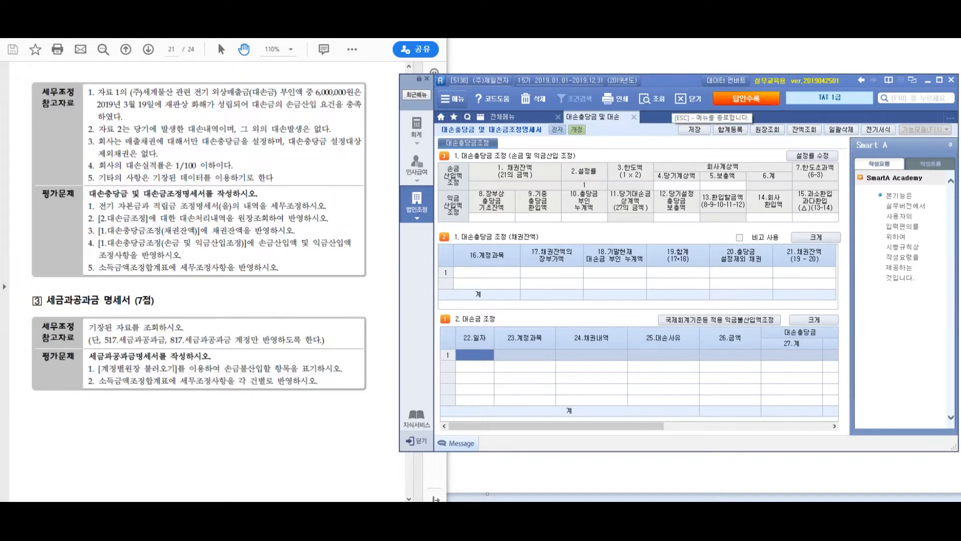
key(alt+Tab)
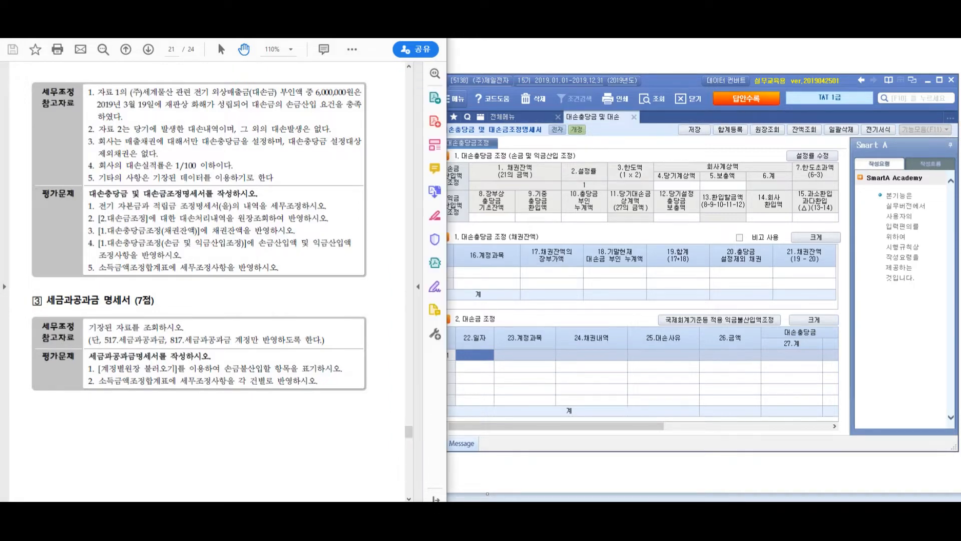
scroll(206, 280, up, 10)
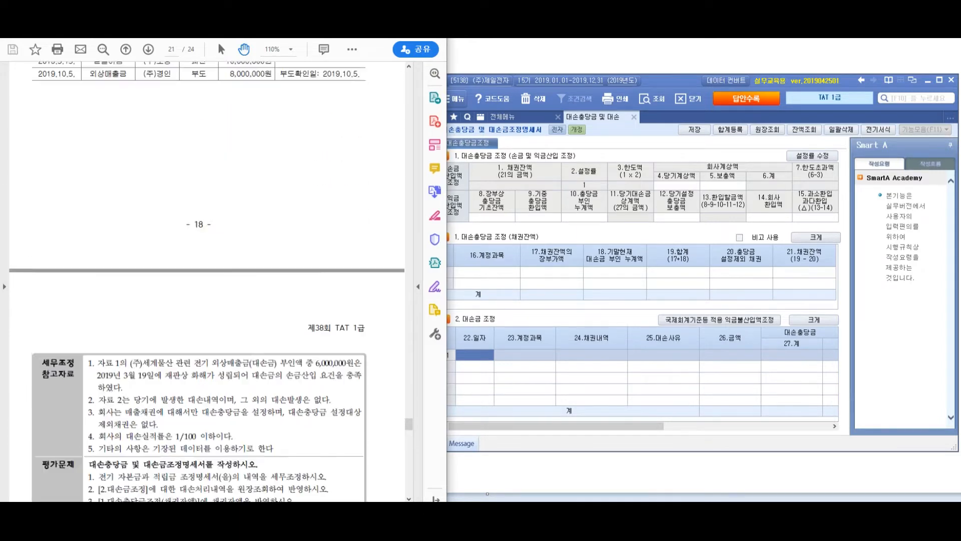
scroll(207, 281, down, 9)
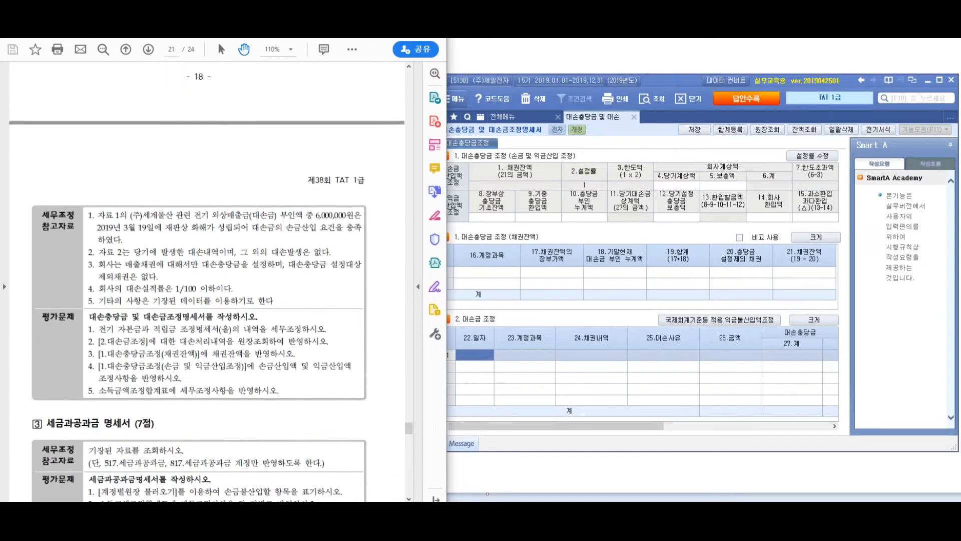
key(alt+Tab)
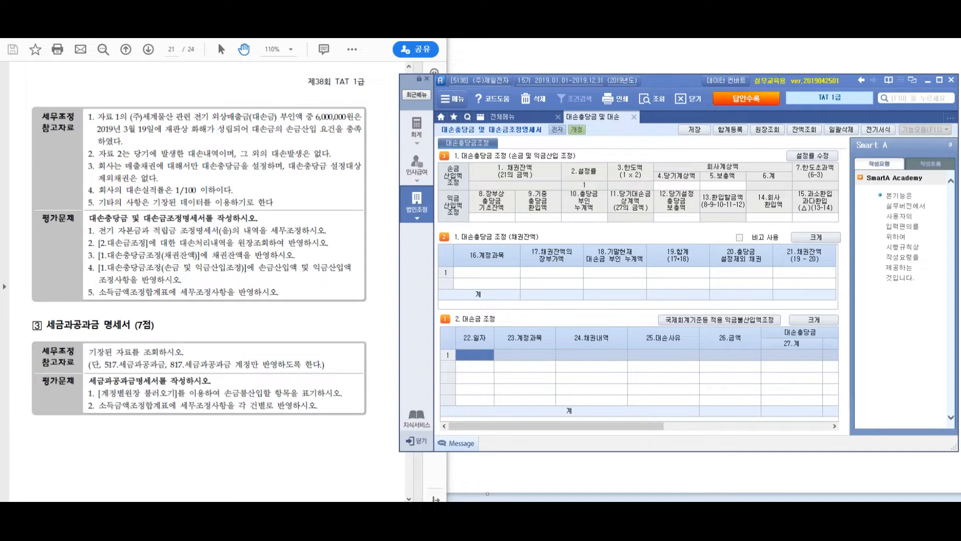
Circle the 손금 및 익금산입 조정 section heading and draw an arrow to a handwritten note about 대손충당금
drag(474, 111, 443, 110)
drag(402, 131, 277, 169)
mouse_move(102, 179)
mouse_down()
mouse_move(91, 188)
mouse_move(120, 221)
mouse_up()
drag(134, 183, 155, 199)
drag(163, 180, 192, 170)
drag(181, 181, 194, 198)
drag(157, 232, 174, 249)
mouse_move(183, 220)
mouse_down()
mouse_move(192, 295)
mouse_move(207, 226)
mouse_move(229, 239)
mouse_move(256, 206)
mouse_move(287, 203)
mouse_move(298, 225)
mouse_up()
mouse_move(258, 257)
mouse_down()
mouse_move(273, 283)
mouse_move(285, 260)
mouse_up()
mouse_move(288, 241)
mouse_down()
mouse_move(295, 278)
mouse_move(326, 249)
mouse_up()
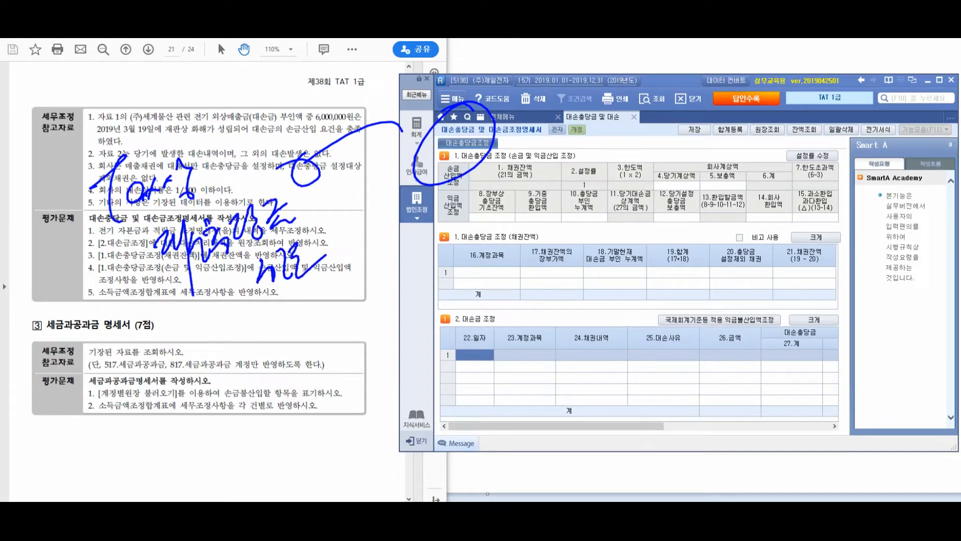
Circle the 채권잔액 section and handwrite its balance calculation with a circled plus line and a circled minus line
mouse_move(453, 219)
mouse_down()
mouse_move(406, 248)
mouse_move(568, 231)
mouse_move(551, 235)
mouse_up()
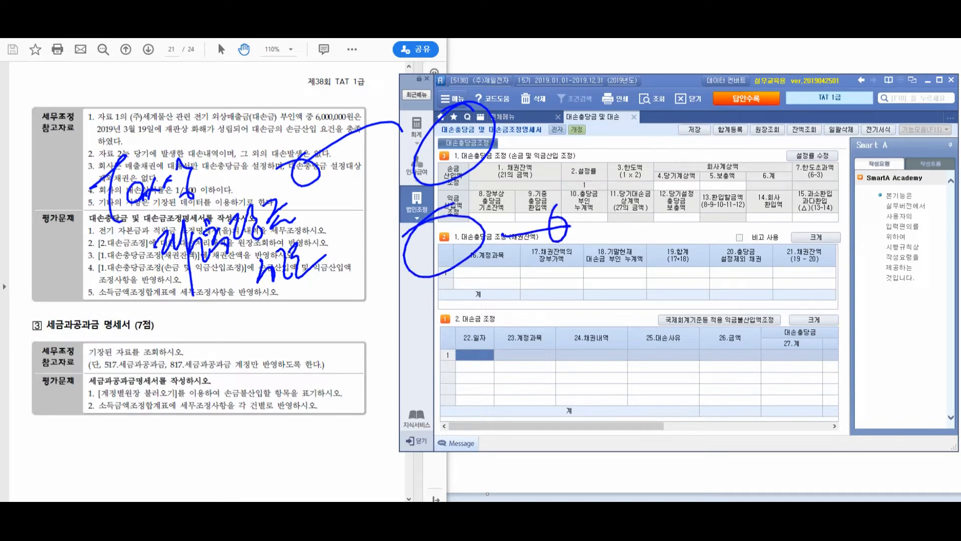
mouse_move(595, 193)
mouse_down()
mouse_move(632, 201)
mouse_move(640, 220)
mouse_move(664, 200)
mouse_move(721, 228)
mouse_move(740, 252)
mouse_move(775, 190)
mouse_move(801, 215)
mouse_move(871, 191)
mouse_move(853, 248)
mouse_up()
mouse_move(618, 273)
mouse_down()
mouse_move(633, 301)
mouse_move(665, 288)
mouse_move(693, 298)
mouse_move(707, 273)
mouse_move(781, 280)
mouse_move(628, 403)
mouse_move(637, 383)
mouse_up()
mouse_move(669, 341)
mouse_down()
mouse_move(680, 373)
mouse_move(706, 350)
mouse_move(758, 338)
mouse_move(771, 375)
mouse_move(801, 391)
mouse_up()
Rule off the balance calculation and handwrite its result, then box the plus line and add a bracketed remark
drag(620, 453, 928, 354)
mouse_move(717, 418)
mouse_down()
mouse_move(700, 458)
mouse_move(753, 471)
mouse_up()
mouse_move(756, 411)
mouse_down()
mouse_move(761, 445)
mouse_move(779, 407)
mouse_move(808, 433)
mouse_up()
drag(814, 400, 864, 448)
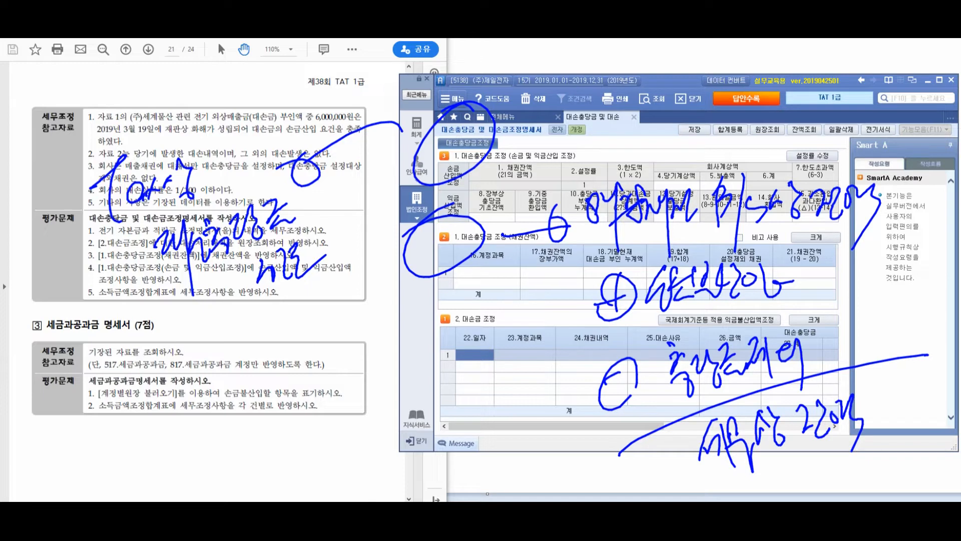
mouse_move(590, 334)
mouse_down()
mouse_move(745, 248)
mouse_move(678, 309)
mouse_up()
mouse_move(828, 252)
mouse_down()
mouse_move(836, 287)
mouse_move(853, 285)
mouse_move(879, 256)
mouse_move(883, 297)
mouse_move(914, 266)
mouse_move(926, 306)
mouse_up()
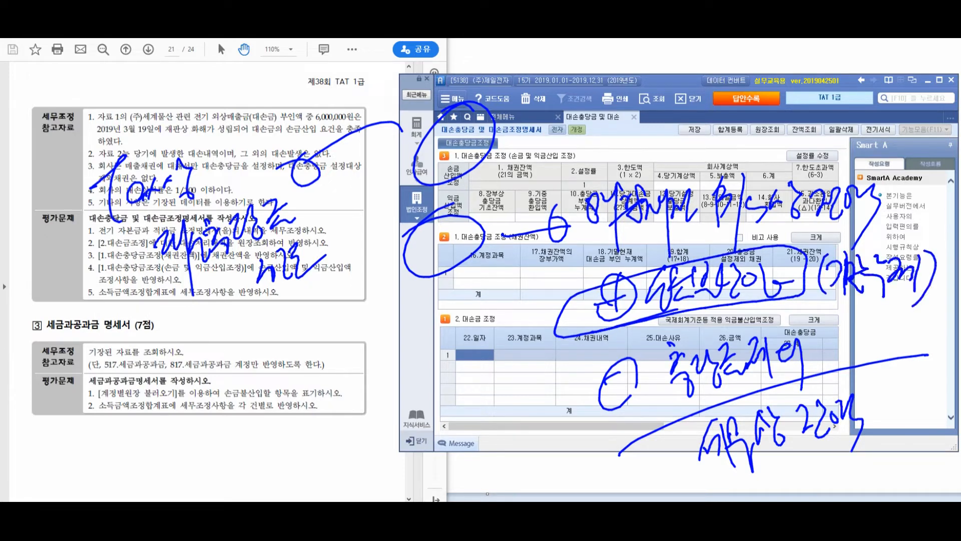
Circle the 대손금 조정 section and draw an arrow to an underlined handwritten note about it
mouse_move(488, 305)
mouse_down()
mouse_move(495, 316)
mouse_move(405, 315)
mouse_up()
mouse_move(367, 344)
mouse_down()
mouse_move(243, 415)
mouse_move(278, 401)
mouse_up()
mouse_move(39, 377)
mouse_down()
mouse_move(26, 400)
mouse_move(74, 383)
mouse_up()
mouse_move(82, 341)
mouse_down()
mouse_move(116, 385)
mouse_move(143, 395)
mouse_move(172, 381)
mouse_move(186, 401)
mouse_move(220, 351)
mouse_up()
drag(79, 456, 301, 357)
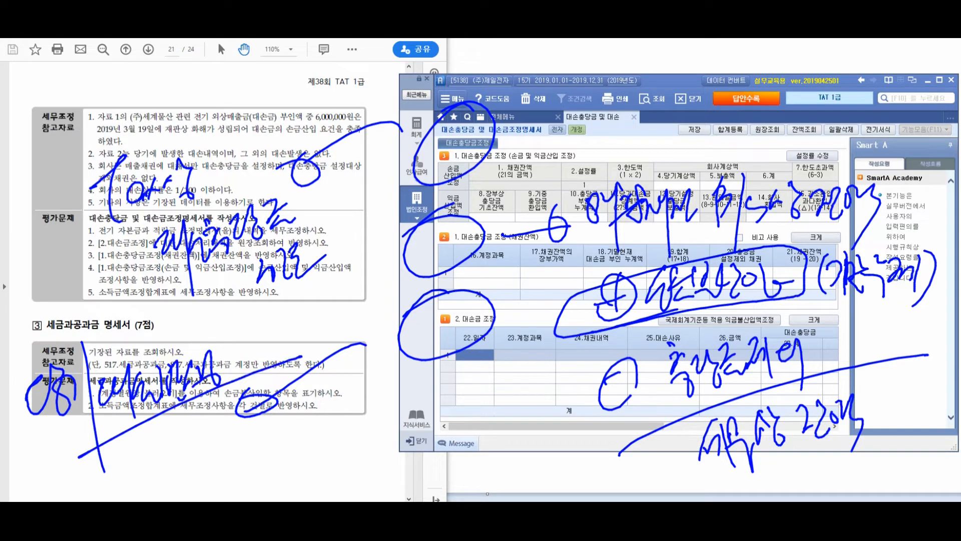
Handwrite "세무조정" under the 대손금 조정 note and clear all annotations
drag(175, 441, 186, 493)
drag(202, 426, 198, 493)
mouse_move(181, 440)
mouse_down()
mouse_move(205, 473)
mouse_move(198, 488)
mouse_up()
mouse_move(220, 473)
mouse_down()
mouse_move(229, 421)
mouse_move(251, 482)
mouse_move(273, 440)
mouse_move(297, 461)
mouse_move(328, 453)
mouse_up()
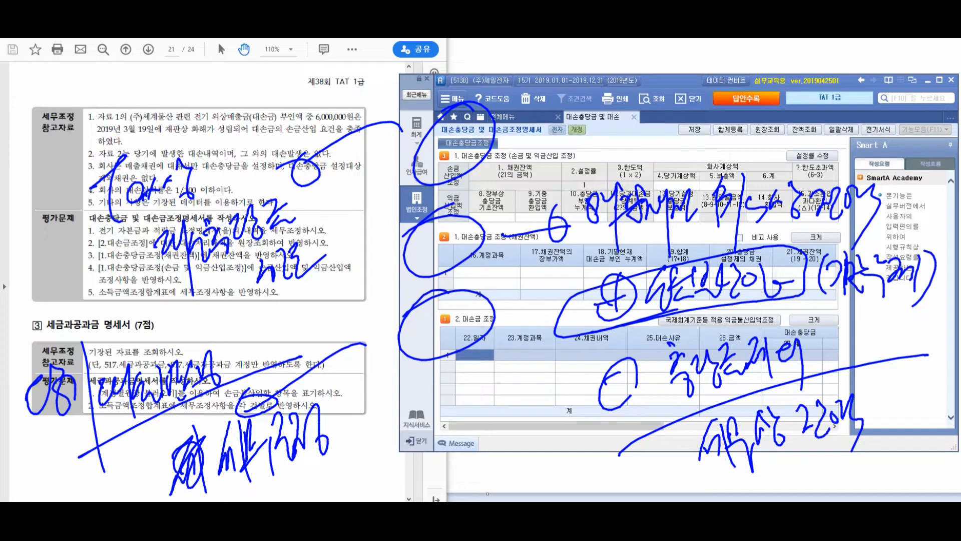
key(Escape)
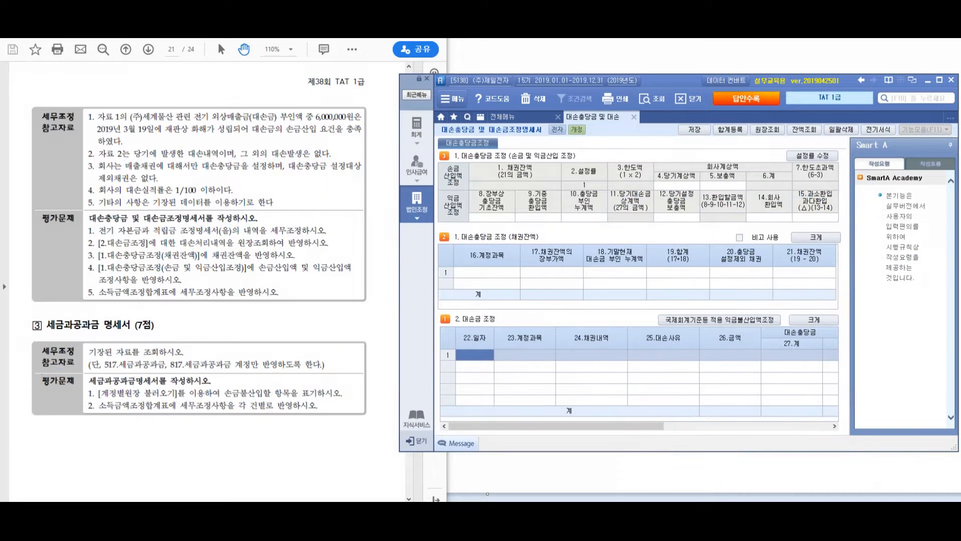
Bring the problem's 자료 1 and 자료 2 tables into view and select the first 계정과목 cell of the 채권잔액 section
click(486, 272)
click(301, 320)
scroll(215, 281, up, 4)
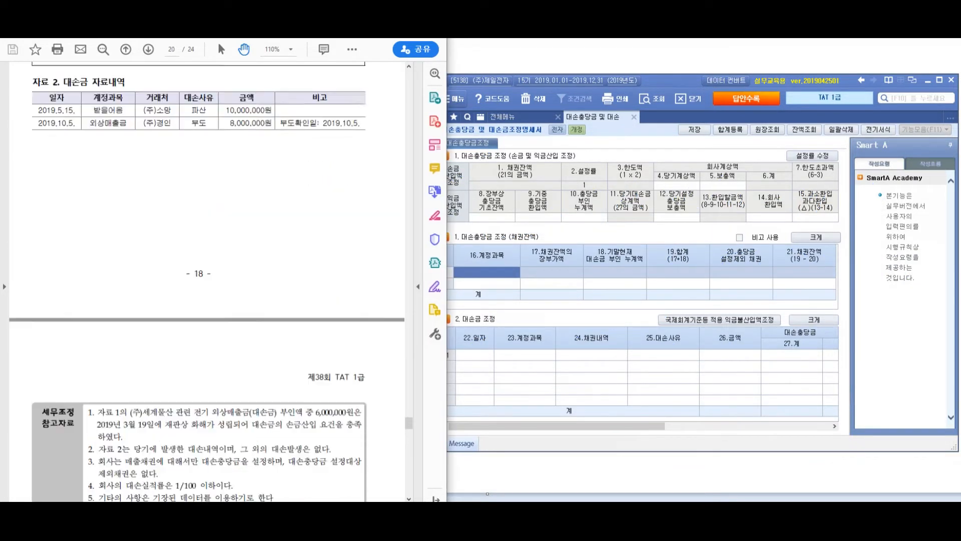
scroll(215, 281, up, 3)
click(487, 272)
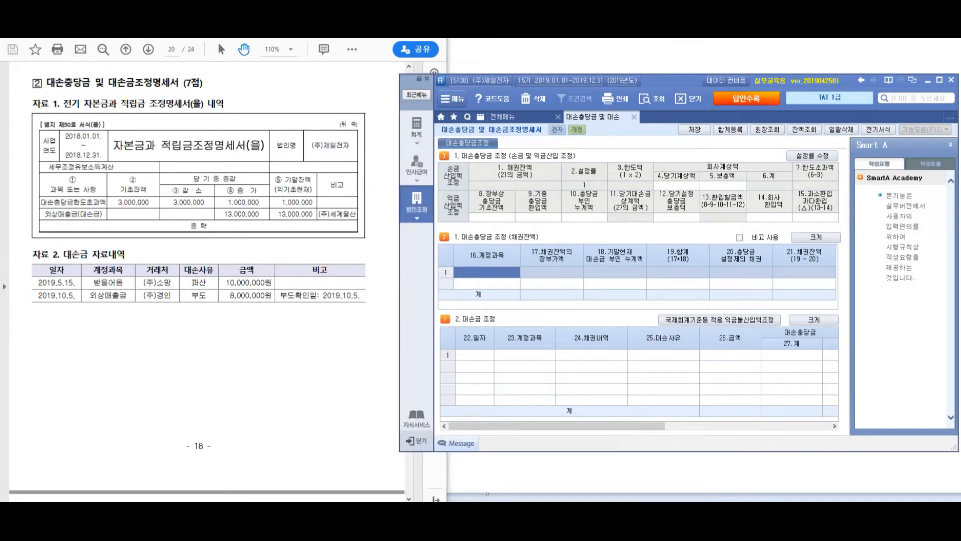
key(F2)
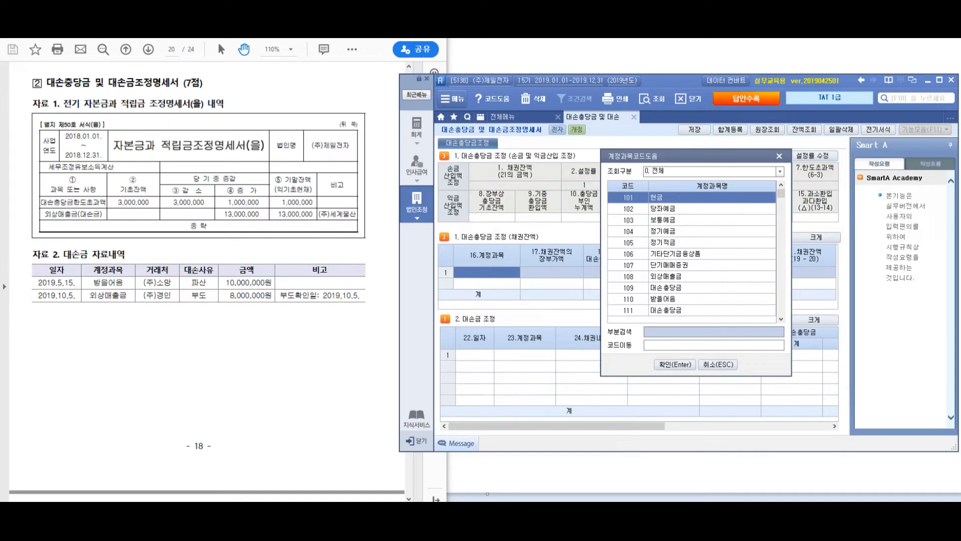
text(108)
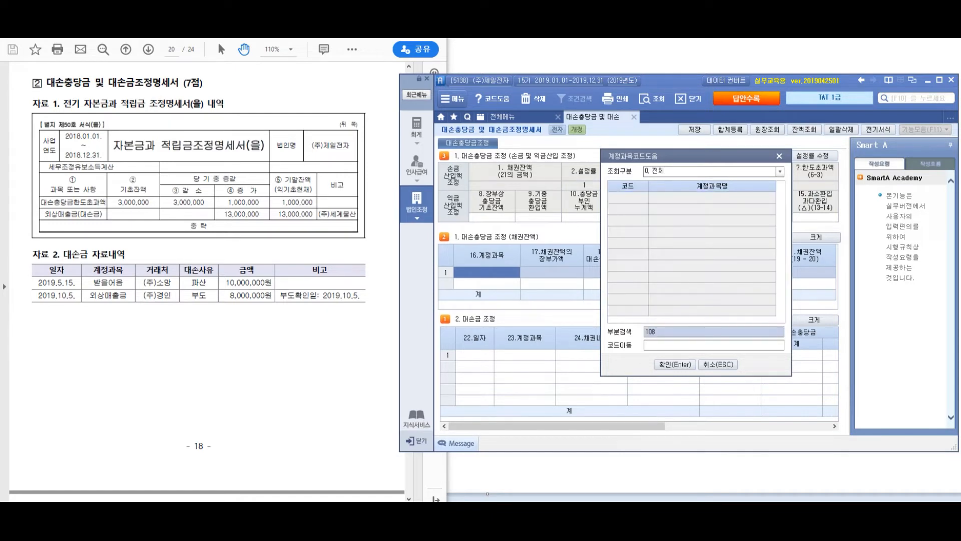
key(Escape)
Enter account 108 외상매출금 in the first 계정과목 row of the 채권잔액 section from the account code list
key(F2)
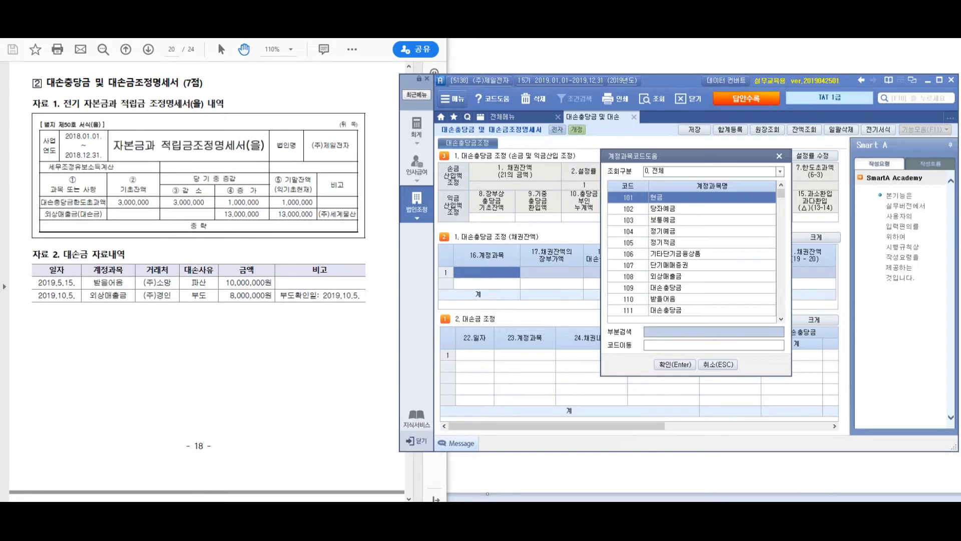
double_click(665, 277)
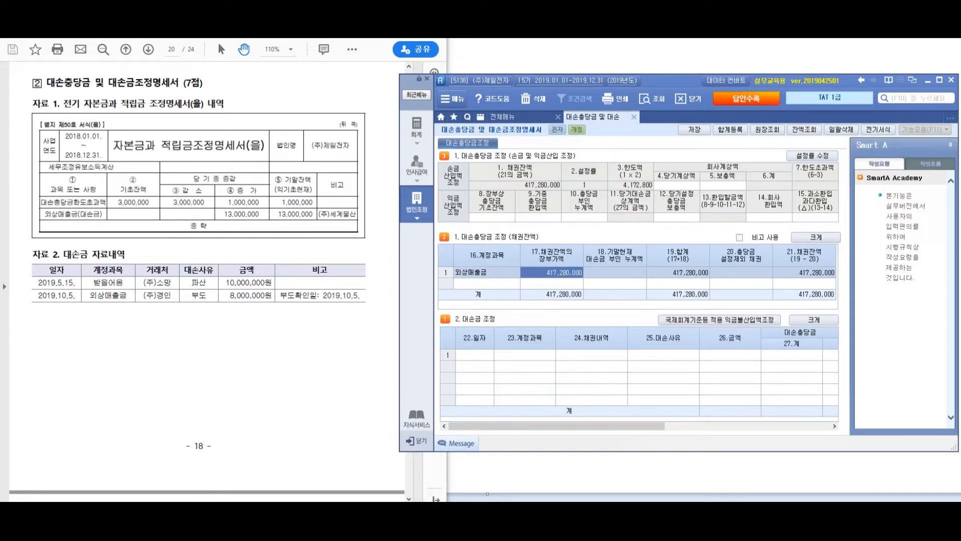
Add 받을어음 as the second 계정과목 row of the 채권잔액 section from the account code list and complete the row
key(Return)
key(Return)
key(Return)
key(F2)
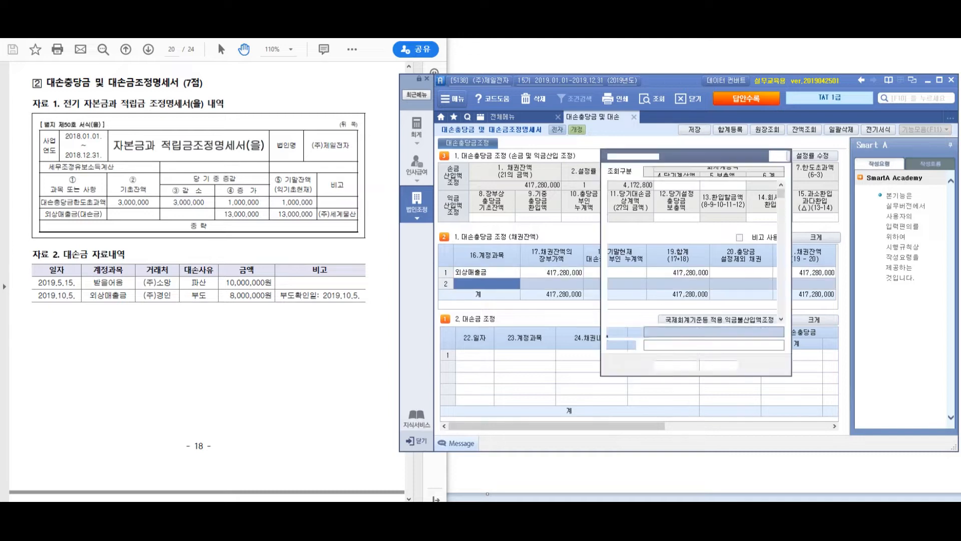
double_click(663, 299)
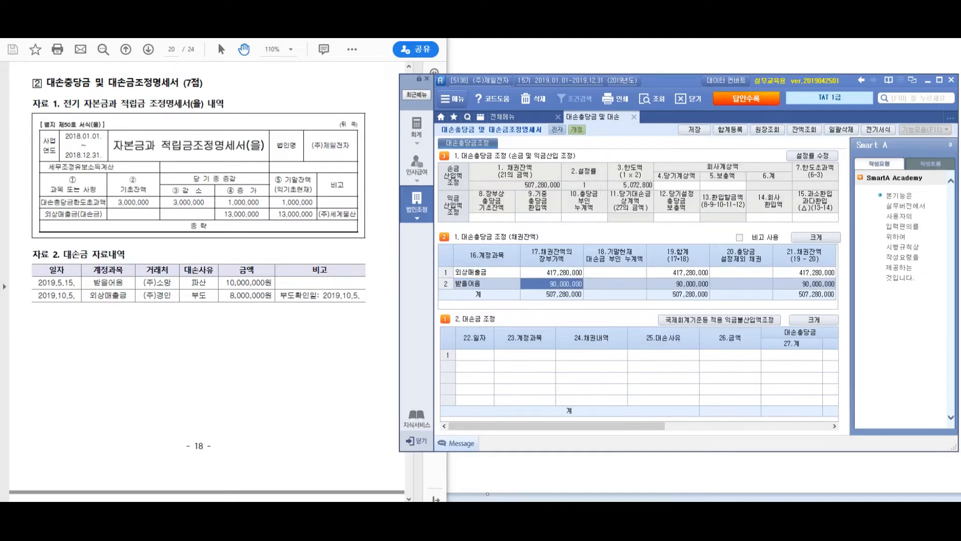
key(Return)
key(Return)
key(Return)
click(487, 273)
scroll(487, 272, up, 1)
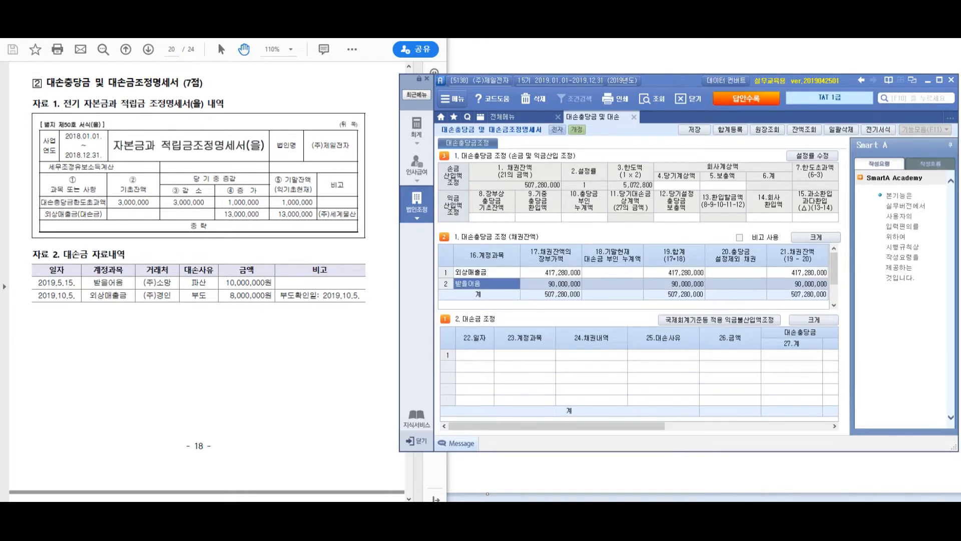
Start the first 대손금 조정 row with date 05-15 and account 110 받을어음
click(475, 355)
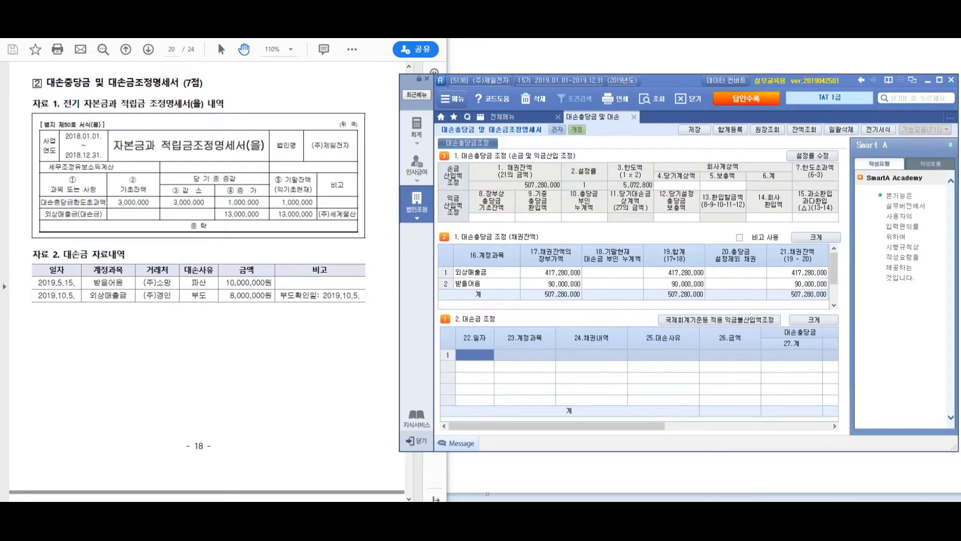
text(09)
key(BackSpace)
text(0515)
key(Return)
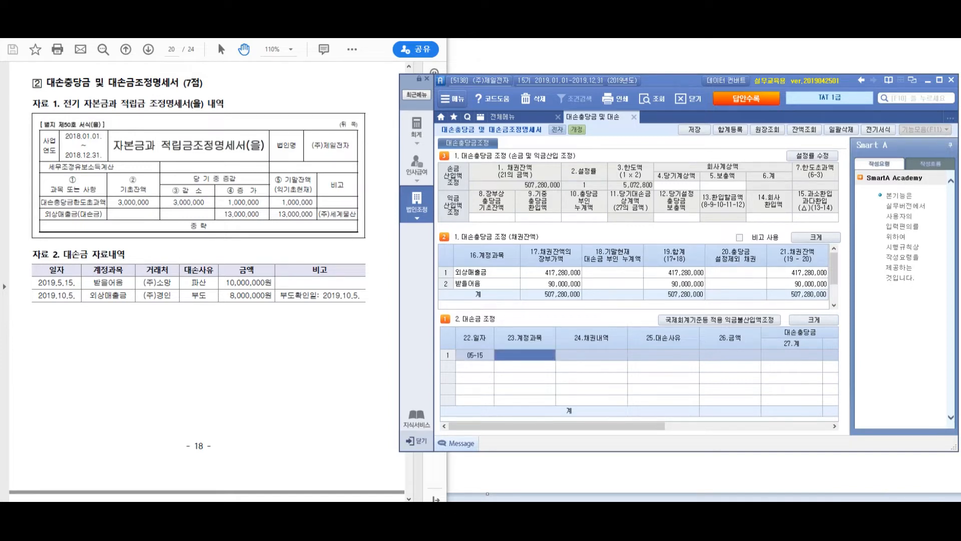
text(110)
key(Return)
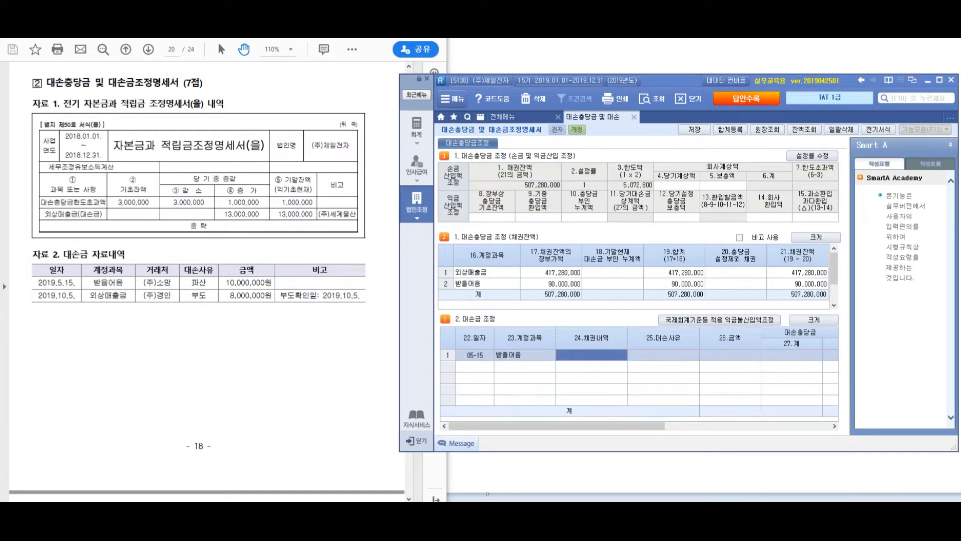
Fill the first 대손금 조정 row with 채권내역 매출채권, 대손사유 파산 and 금액 10,000,000
text(매출채권)
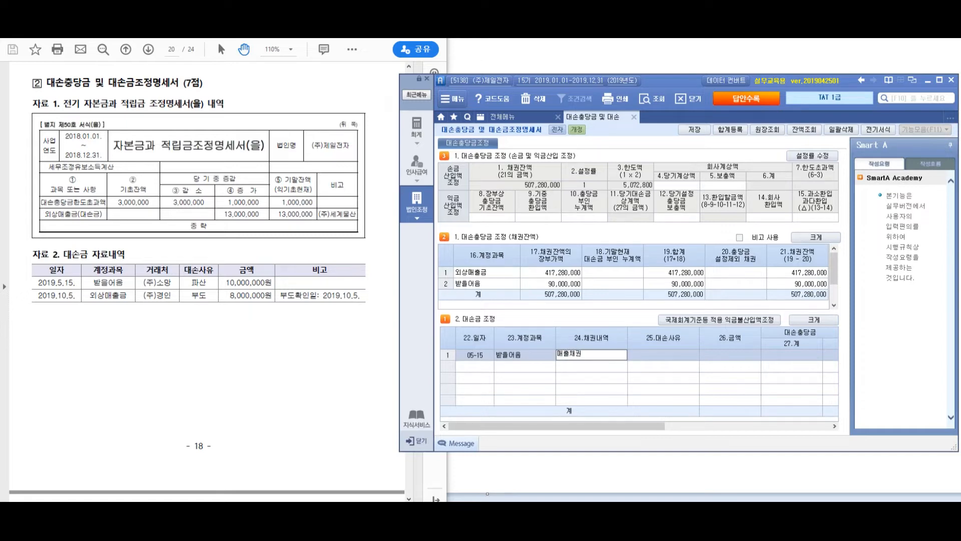
key(Return)
text(파산)
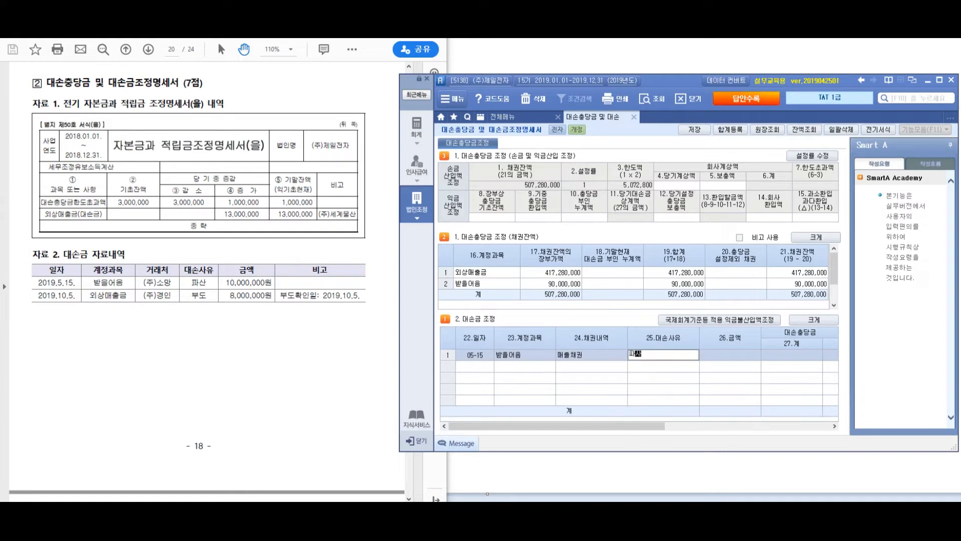
key(Return)
text(10000000)
key(Return)
Circle the 대손충당금 and 당기손금 계상액 columns, link them with an arc and draw a line out towards the problem page
drag(659, 426, 722, 426)
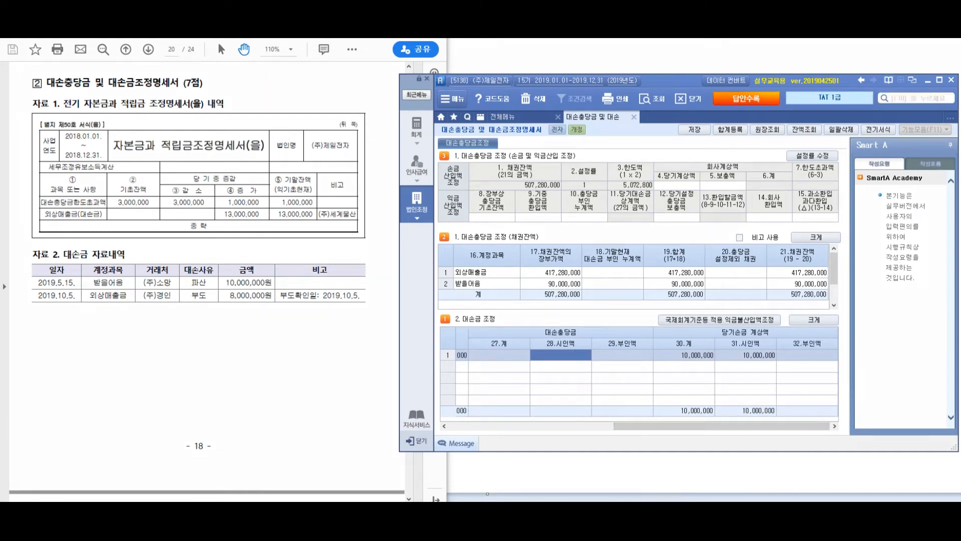
mouse_move(508, 331)
mouse_down()
mouse_move(546, 382)
mouse_move(588, 293)
mouse_up()
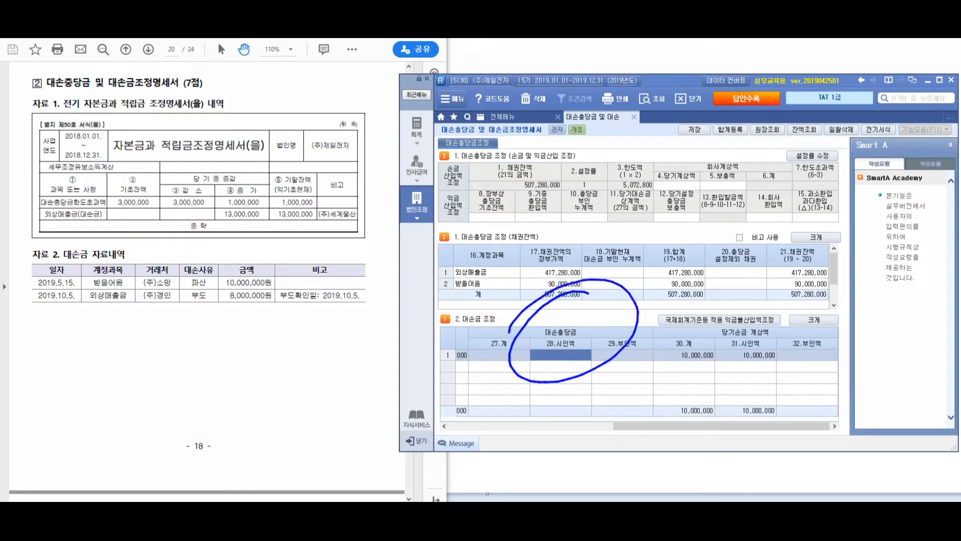
drag(705, 282, 766, 281)
drag(569, 268, 744, 263)
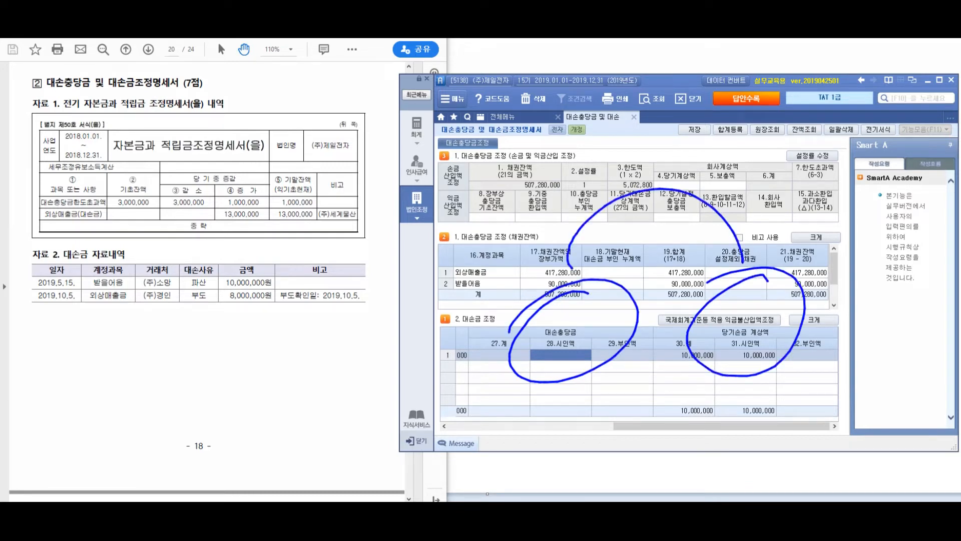
drag(543, 279, 358, 197)
Handwrite "B/S" on the problem page and spell out balance sheet above it
drag(148, 189, 152, 245)
mouse_move(149, 199)
mouse_down()
mouse_move(167, 211)
mouse_move(163, 238)
mouse_up()
drag(186, 179, 183, 287)
drag(198, 217, 218, 244)
drag(78, 106, 89, 190)
mouse_move(88, 120)
mouse_down()
mouse_move(100, 156)
mouse_move(129, 151)
mouse_up()
mouse_move(147, 107)
mouse_down()
mouse_move(136, 142)
mouse_move(164, 135)
mouse_up()
mouse_move(165, 134)
mouse_down()
mouse_move(182, 113)
mouse_move(240, 102)
mouse_up()
mouse_move(291, 93)
mouse_down()
mouse_move(273, 106)
mouse_move(281, 120)
mouse_up()
drag(289, 70, 290, 113)
mouse_move(300, 105)
mouse_down()
mouse_move(336, 85)
mouse_move(336, 103)
mouse_up()
drag(328, 93, 357, 82)
Handwrite the Korean term for balance sheet in parentheses beneath the English wording
drag(254, 157, 245, 191)
mouse_move(256, 150)
mouse_down()
mouse_move(279, 175)
mouse_move(288, 165)
mouse_up()
mouse_move(301, 134)
mouse_down()
mouse_move(298, 189)
mouse_move(309, 150)
mouse_up()
drag(299, 159, 316, 173)
drag(316, 125, 333, 155)
mouse_move(334, 128)
mouse_down()
mouse_move(343, 160)
mouse_move(357, 136)
mouse_up()
drag(347, 152, 375, 122)
drag(376, 165, 388, 118)
mouse_move(382, 128)
mouse_down()
mouse_move(401, 110)
mouse_move(418, 142)
mouse_up()
drag(415, 104, 439, 167)
Handwrite a short Korean note below "B/S", circle it and connect it with a line
drag(142, 342, 158, 352)
mouse_move(167, 315)
mouse_down()
mouse_move(192, 320)
mouse_move(141, 376)
mouse_move(152, 361)
mouse_up()
drag(171, 346, 188, 354)
drag(186, 311, 194, 345)
mouse_move(191, 303)
mouse_down()
mouse_move(223, 344)
mouse_move(225, 336)
mouse_up()
drag(220, 279, 243, 306)
drag(222, 229, 220, 241)
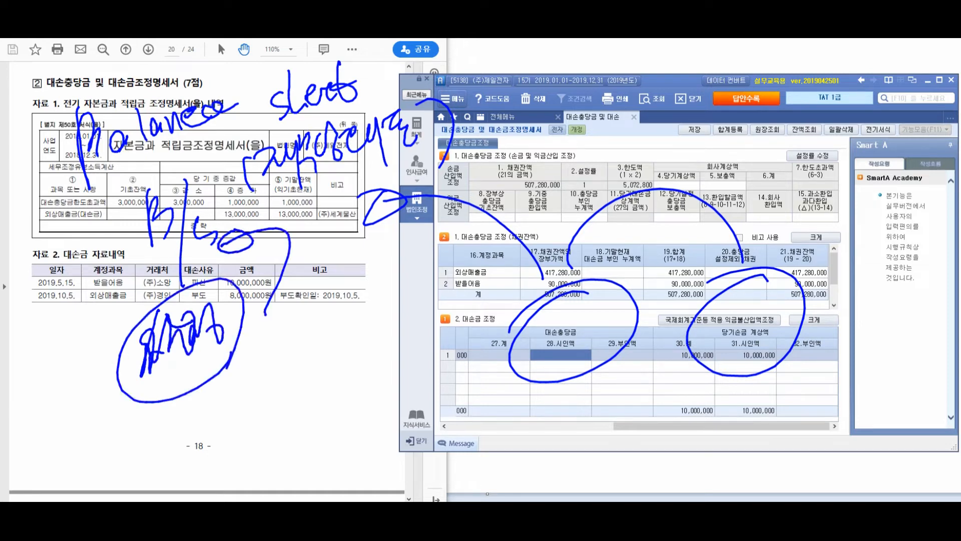
Handwrite a second Korean note in the blank area below the 대손금 자료내역 table and circle it
drag(235, 379, 258, 430)
drag(255, 405, 270, 422)
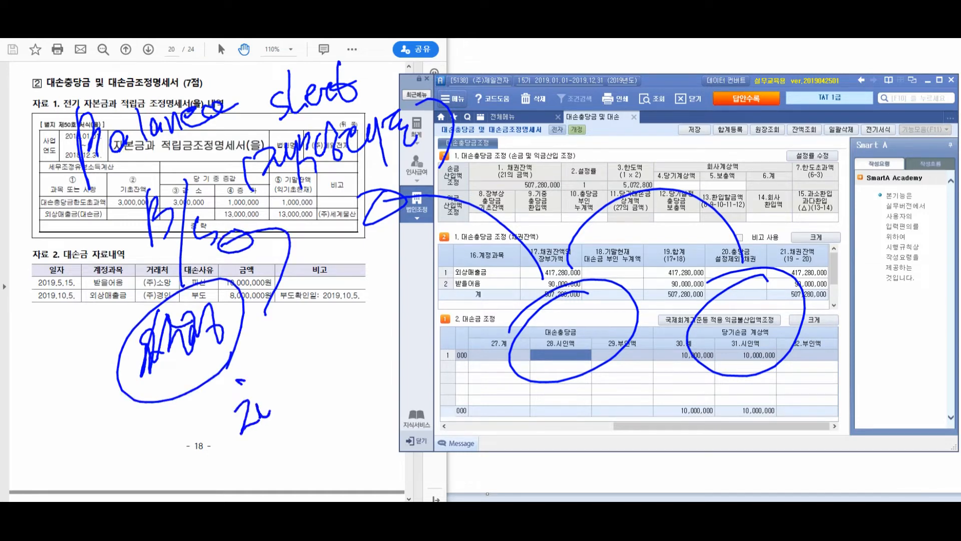
drag(267, 391, 283, 435)
drag(280, 381, 301, 411)
drag(299, 365, 325, 425)
mouse_move(313, 358)
mouse_down()
mouse_move(321, 395)
mouse_move(337, 403)
mouse_up()
drag(345, 363, 368, 408)
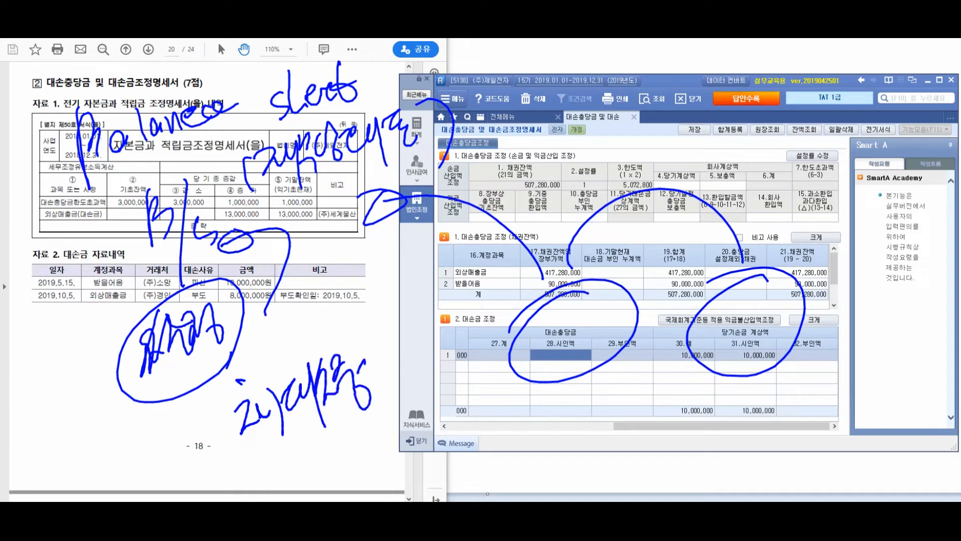
drag(366, 347, 396, 383)
mouse_move(398, 345)
mouse_down()
mouse_move(441, 353)
mouse_move(441, 382)
mouse_up()
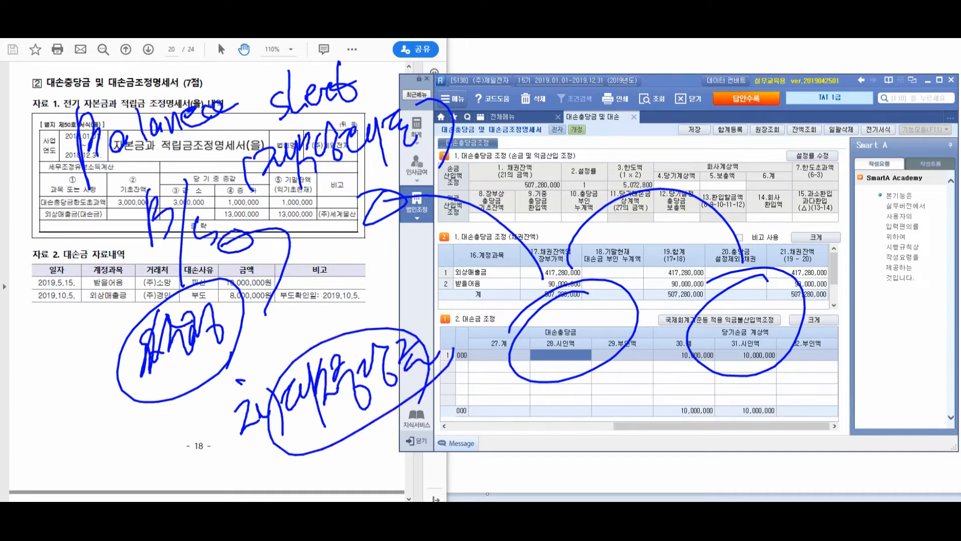
Draw a line up from the arc to a handwritten note on B/S accounts ending in "a/c", and clear all annotations
drag(707, 191, 753, 112)
drag(578, 69, 566, 142)
drag(565, 100, 571, 126)
drag(616, 74, 595, 156)
mouse_move(619, 98)
mouse_down()
mouse_move(618, 131)
mouse_move(641, 111)
mouse_up()
drag(653, 81, 672, 112)
mouse_move(693, 71)
mouse_down()
mouse_move(710, 99)
mouse_move(735, 106)
mouse_up()
drag(728, 73, 761, 103)
drag(774, 61, 790, 95)
mouse_move(790, 65)
mouse_down()
mouse_move(808, 86)
mouse_move(811, 125)
mouse_up()
drag(814, 75, 833, 92)
drag(846, 57, 851, 109)
drag(858, 67, 888, 120)
drag(906, 80, 929, 92)
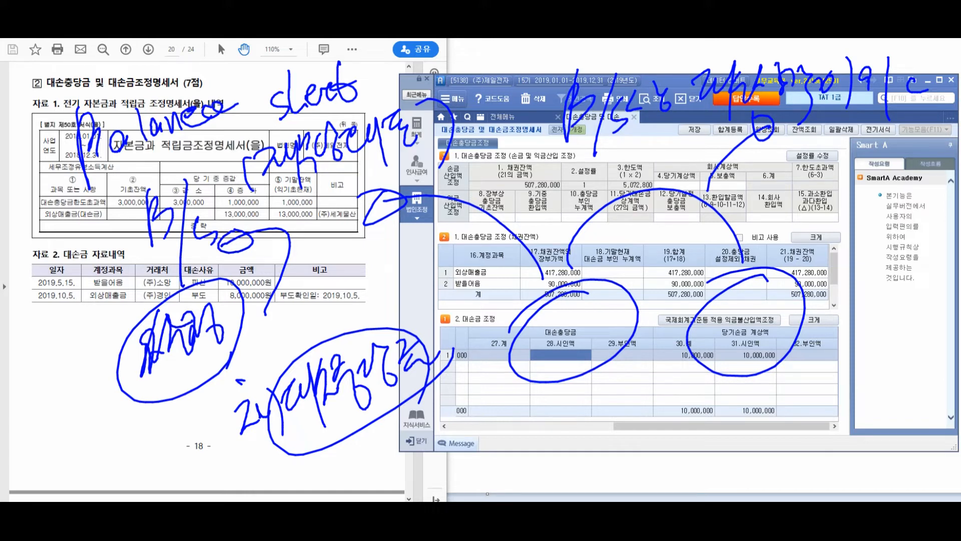
key(Escape)
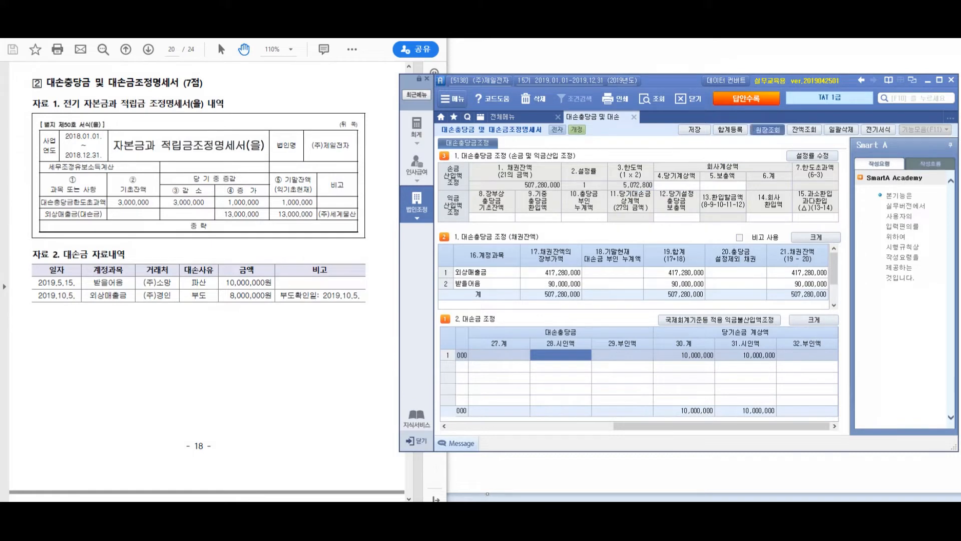
Look up the ledger of account 111 대손충당금, inspect the 05/15 파산 write-off voucher and return to the form
click(767, 129)
drag(272, 11, 639, 153)
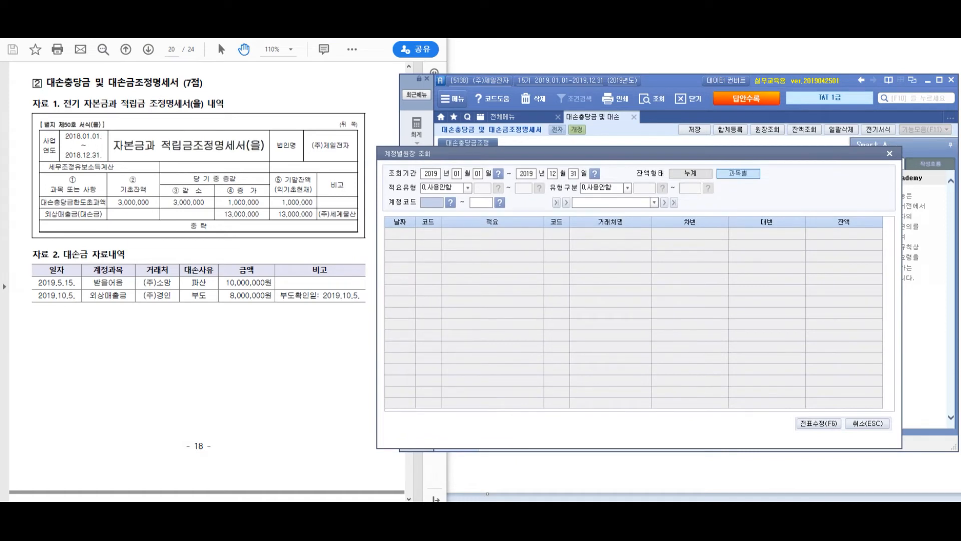
text(111)
key(Return)
key(Return)
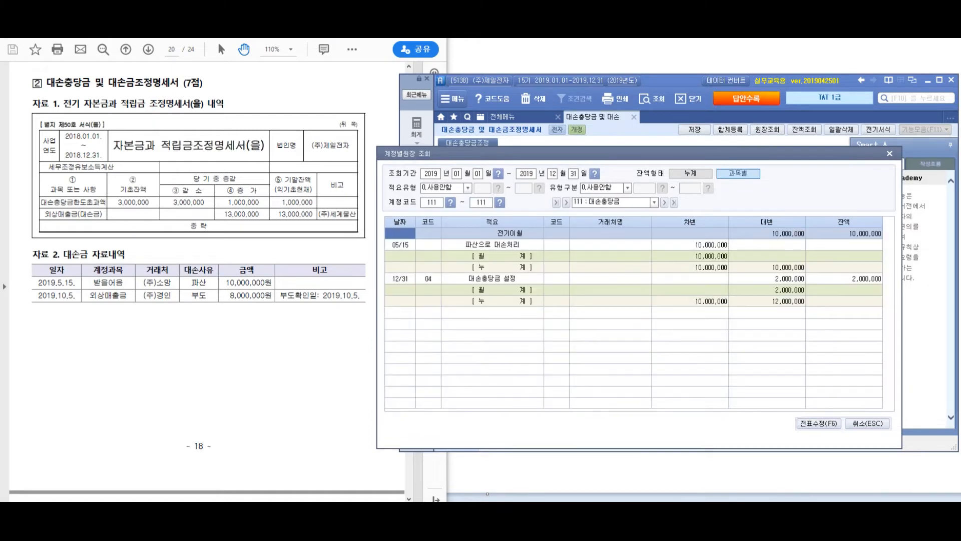
click(492, 245)
double_click(690, 245)
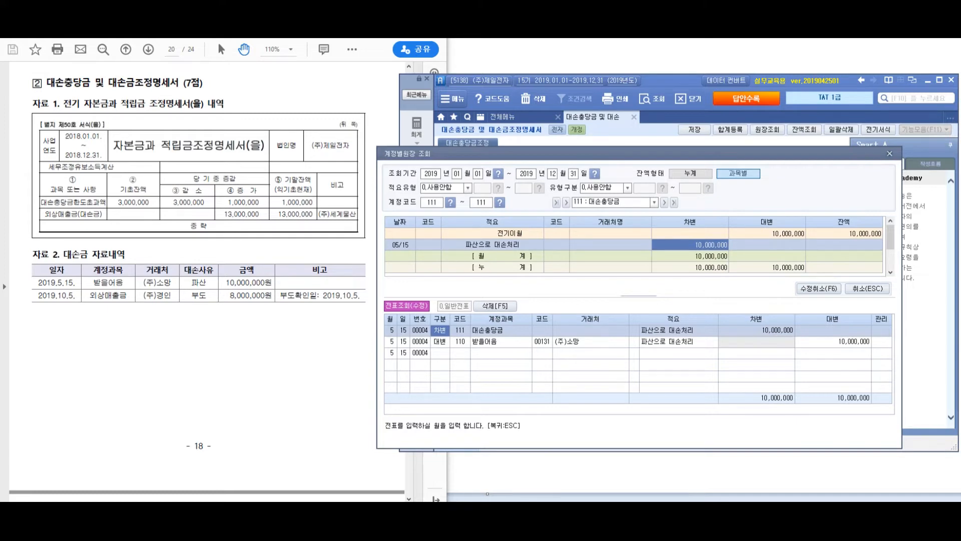
key(Escape)
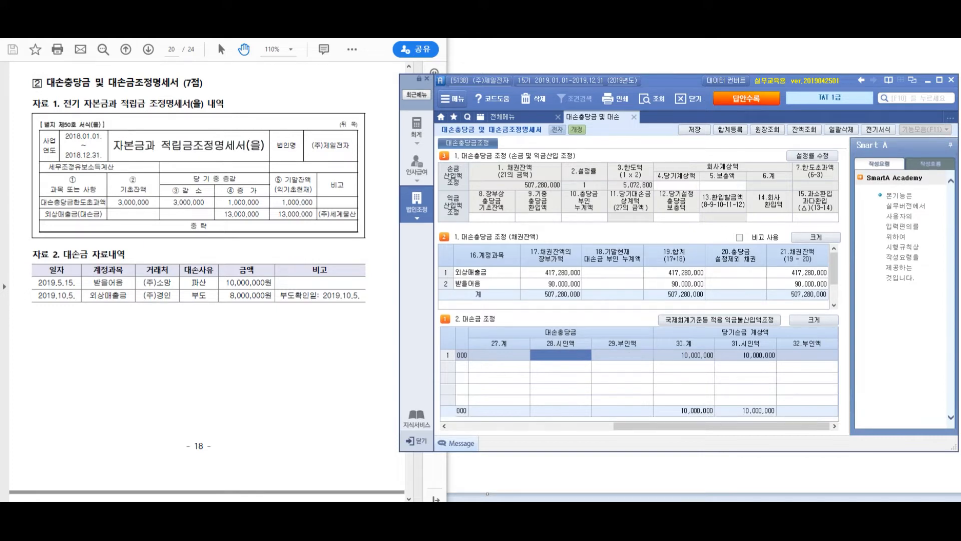
Set the first 대손금 조정 row's 대손충당금 시인액 to 10,000,000 and complete the row
text(10000000)
key(Return)
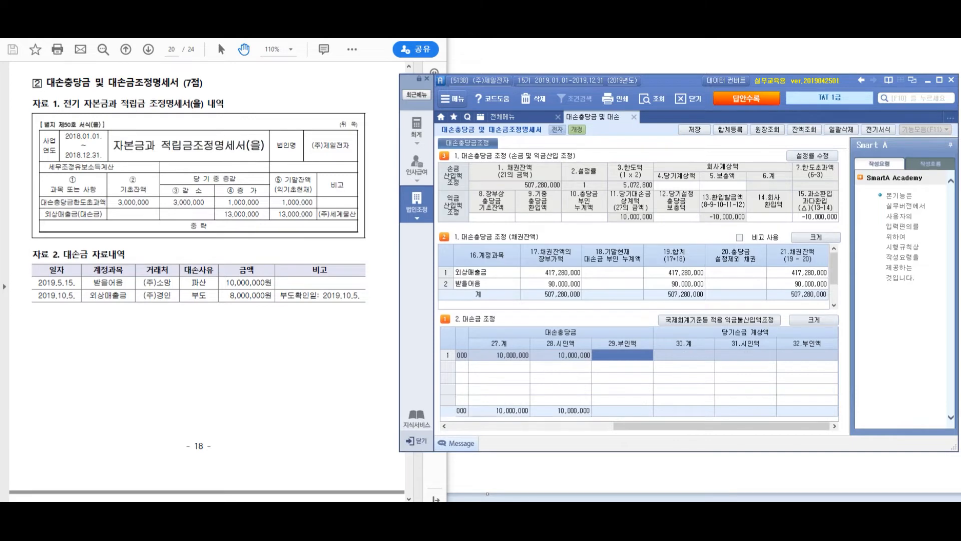
key(Return)
key(Return)
key(Return)
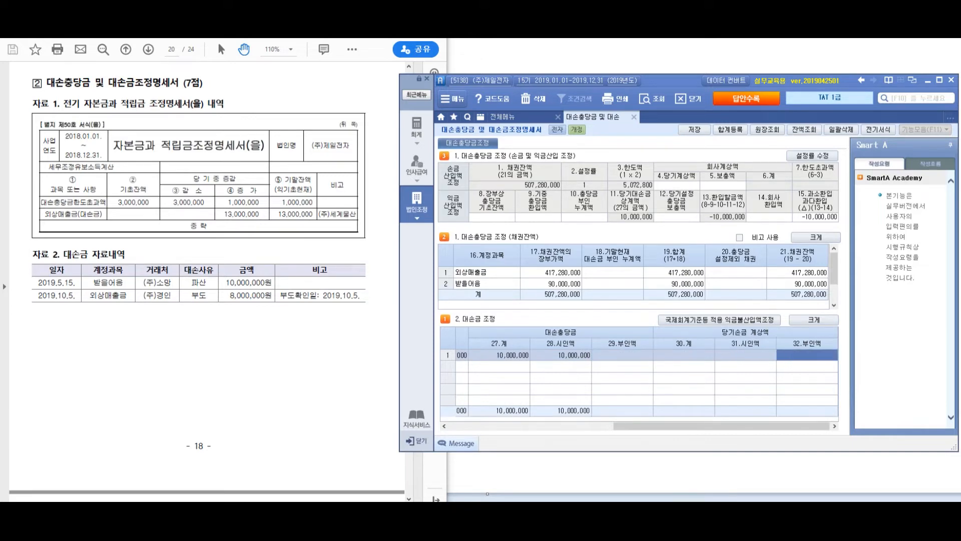
Start the second 대손금 조정 row with date 10-08, account 외상매출금 and 채권내역 매출채권
text(1008)
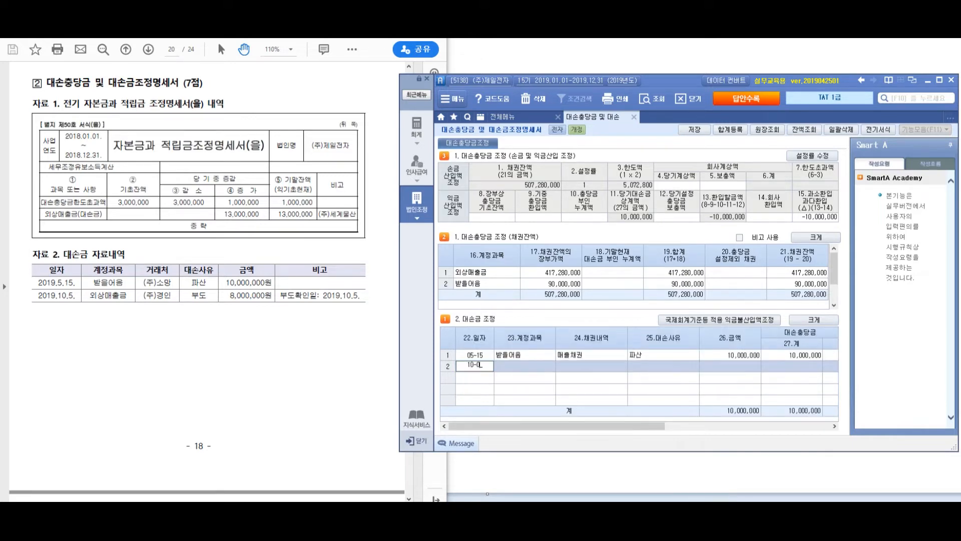
key(Return)
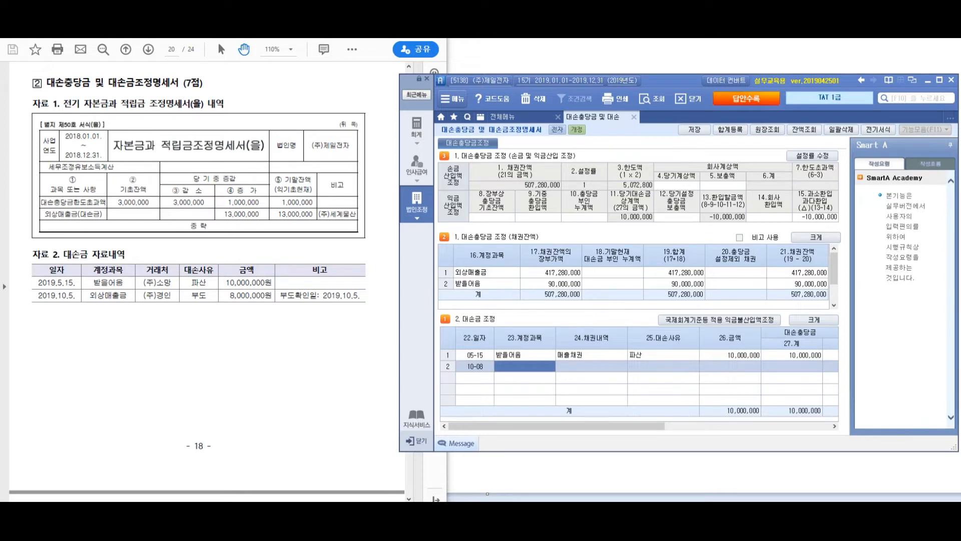
text(외사)
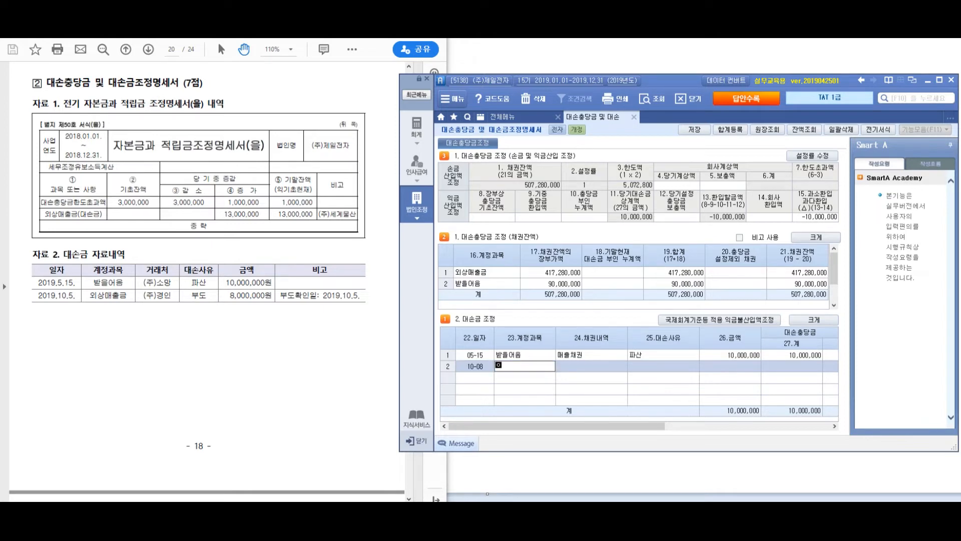
text(상매출금)
key(Return)
text(매출채권)
key(Return)
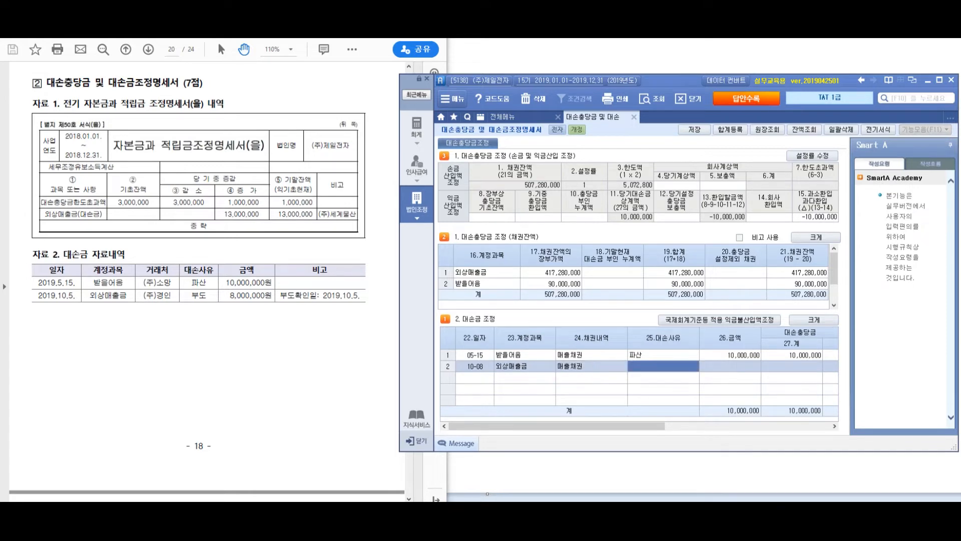
Set the second 대손금 조정 row's 대손사유 to 부도 and its 금액 to 8,000,000
text(부도)
key(Return)
text(8000000)
key(Return)
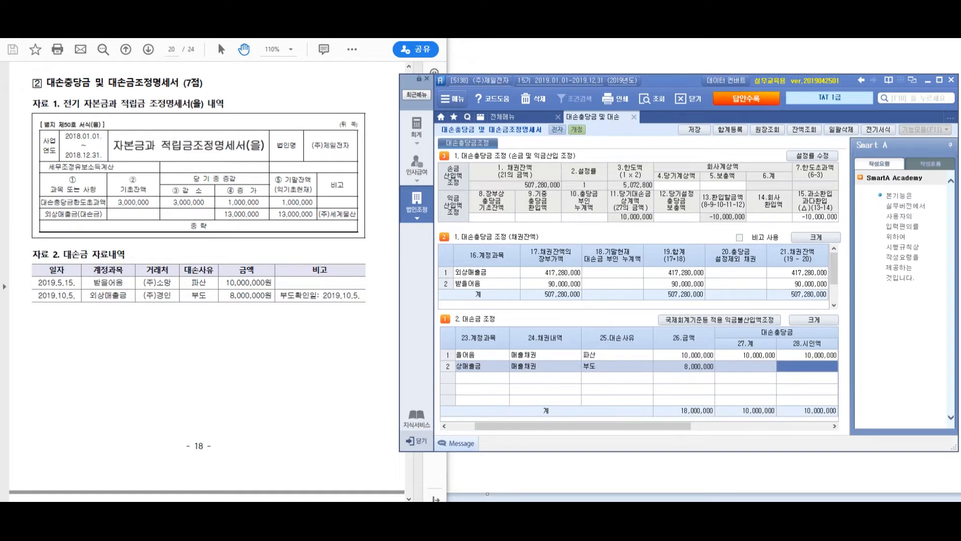
Select the second row's 대손충당금 부인액 cell and look up the ledger of account 111 대손충당금
drag(582, 426, 680, 426)
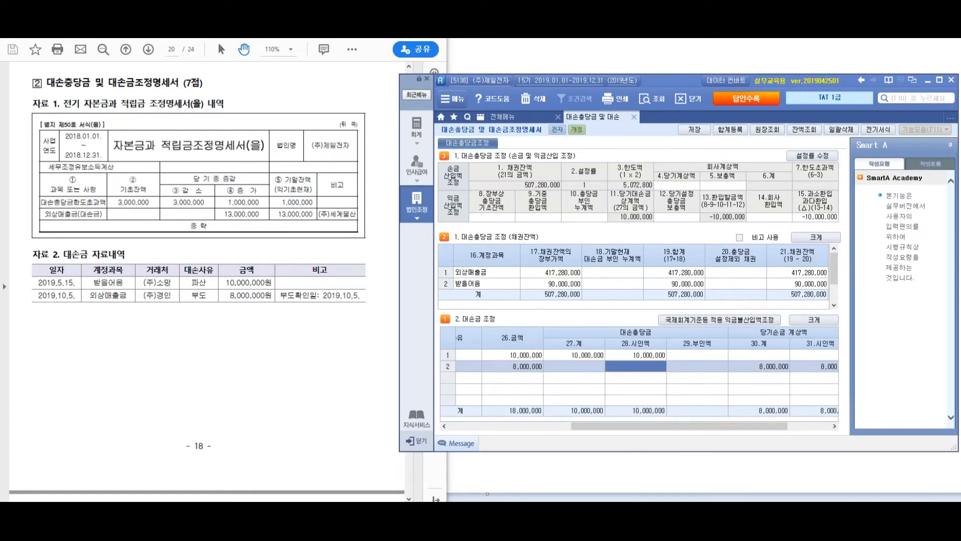
click(697, 367)
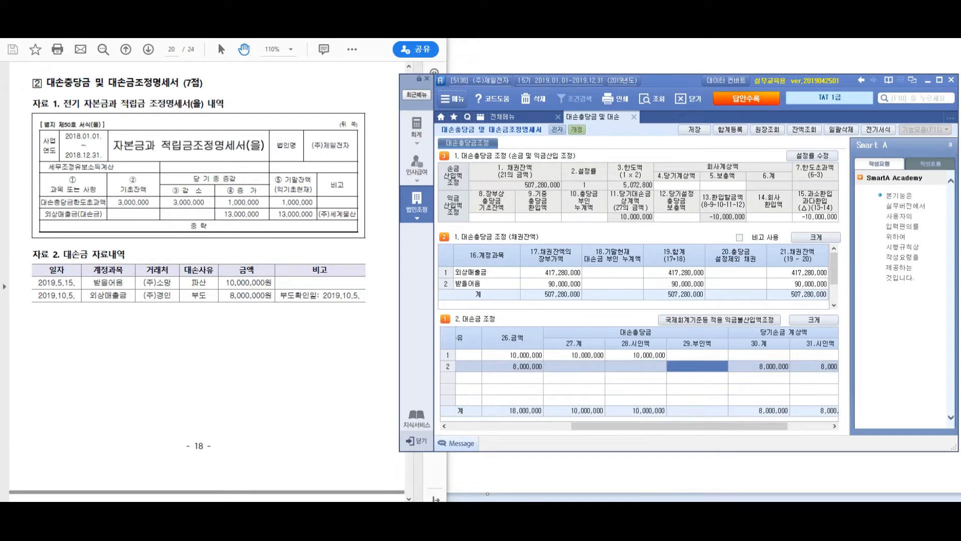
click(767, 129)
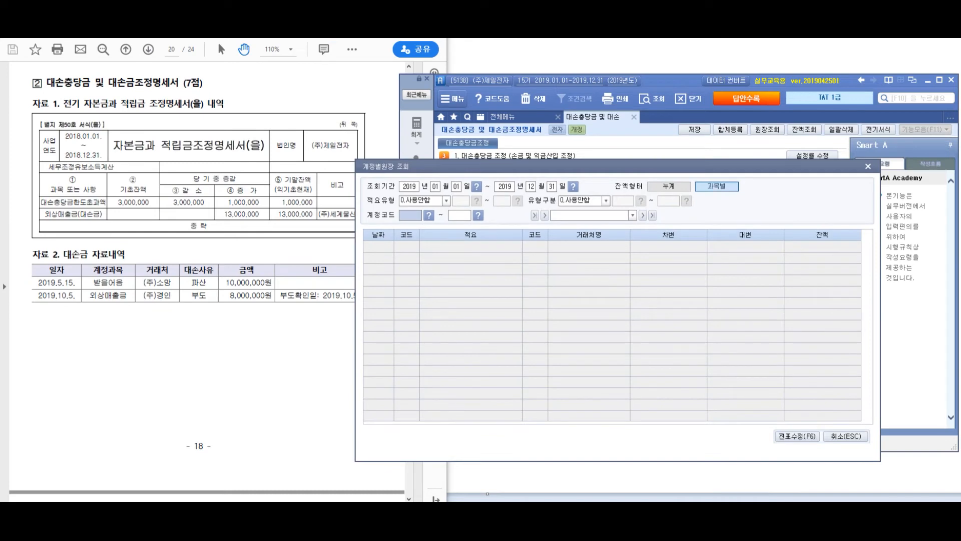
text(111)
key(Return)
key(Return)
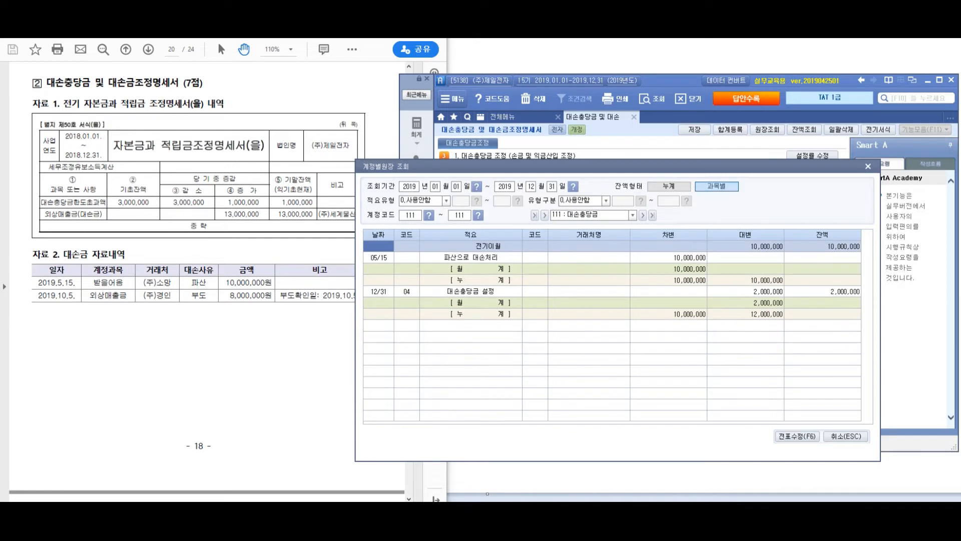
Look up the ledger of account 109 대손충당금 and inspect the 10/05 부도 write-off voucher
click(410, 214)
text(109)
key(Return)
key(Return)
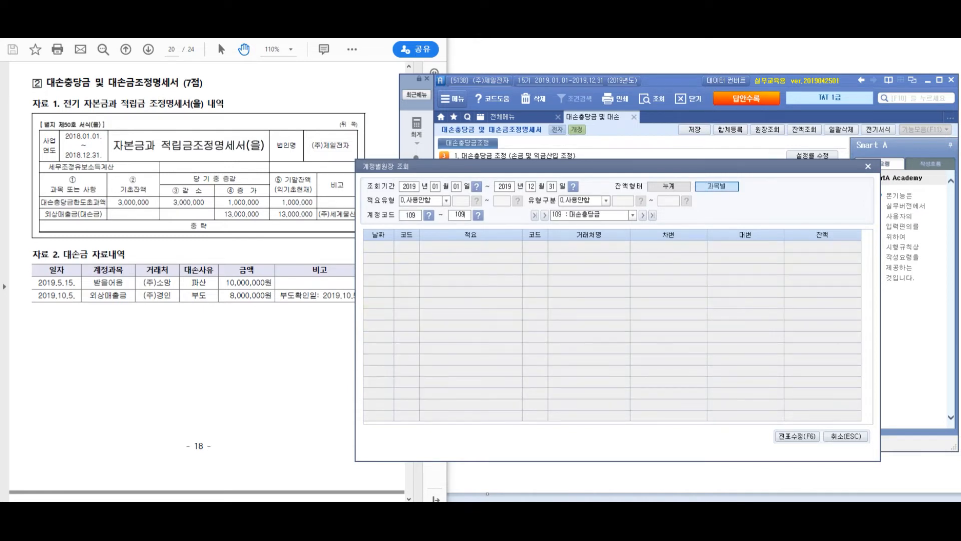
click(470, 257)
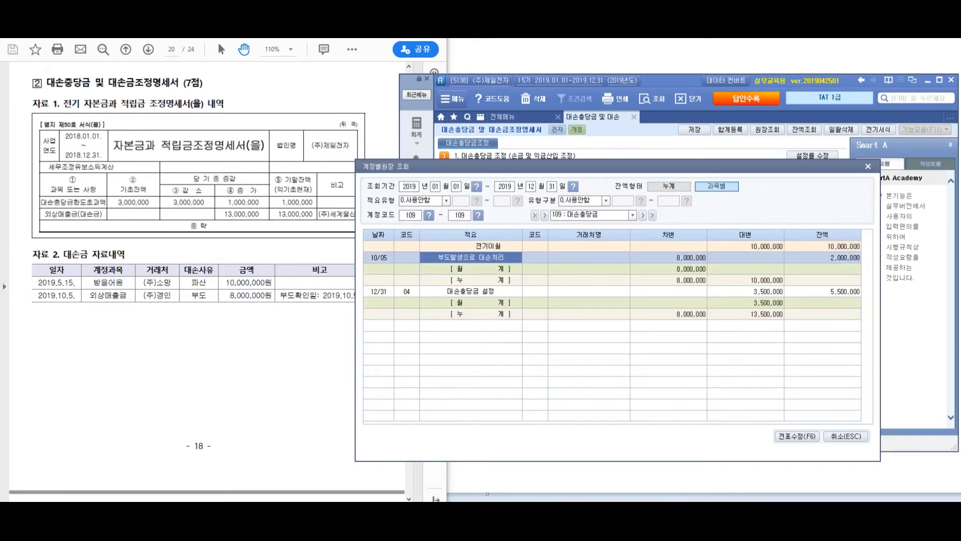
double_click(668, 257)
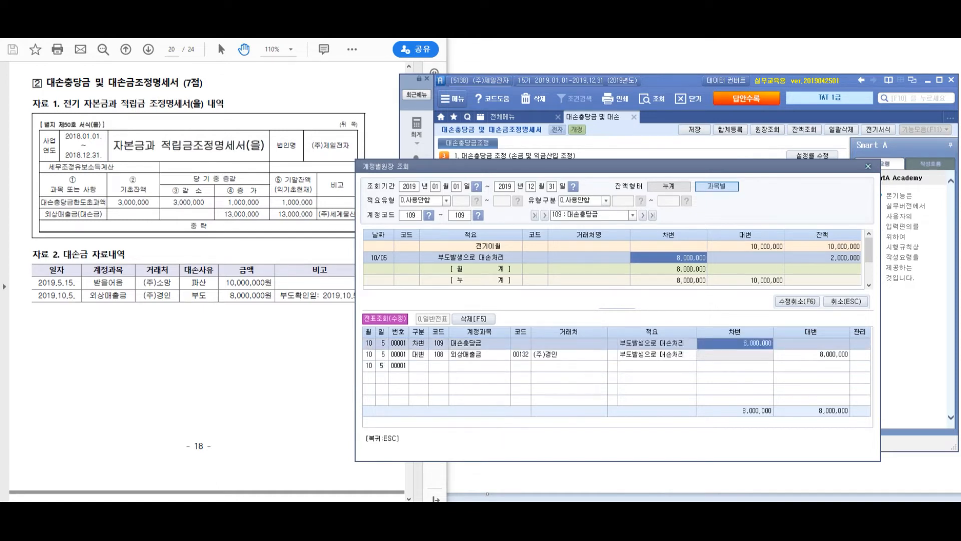
Return from the ledger lookup and set the second 대손금 조정 row's 대손충당금 부인액 to 8,000,000
key(Escape)
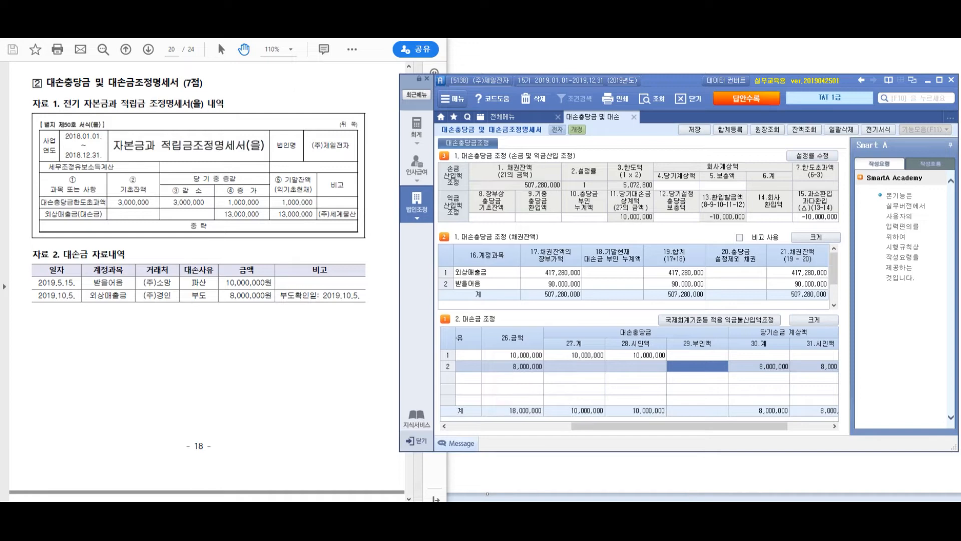
text(8000000)
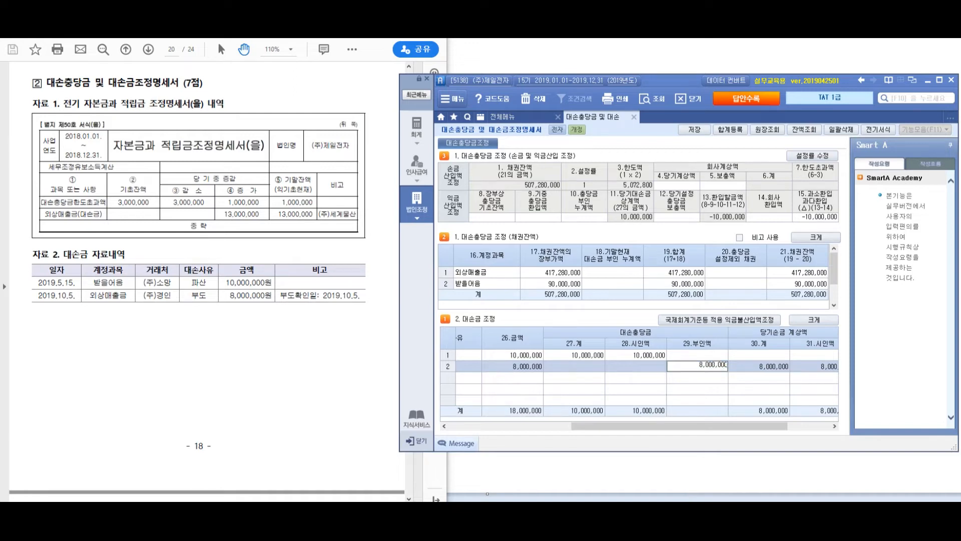
key(Return)
click(684, 367)
drag(686, 425, 556, 426)
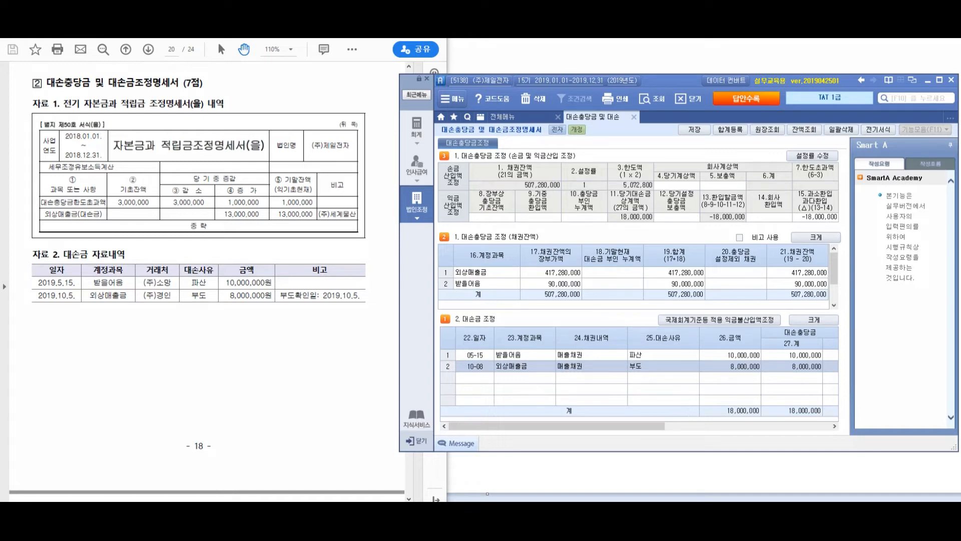
Circle the 18.기말현재 대손금 부인 누계액 column in ink, handwrite its meaning above it and draw an arrow leading away
mouse_move(612, 225)
mouse_down()
mouse_move(629, 209)
mouse_move(551, 254)
mouse_up()
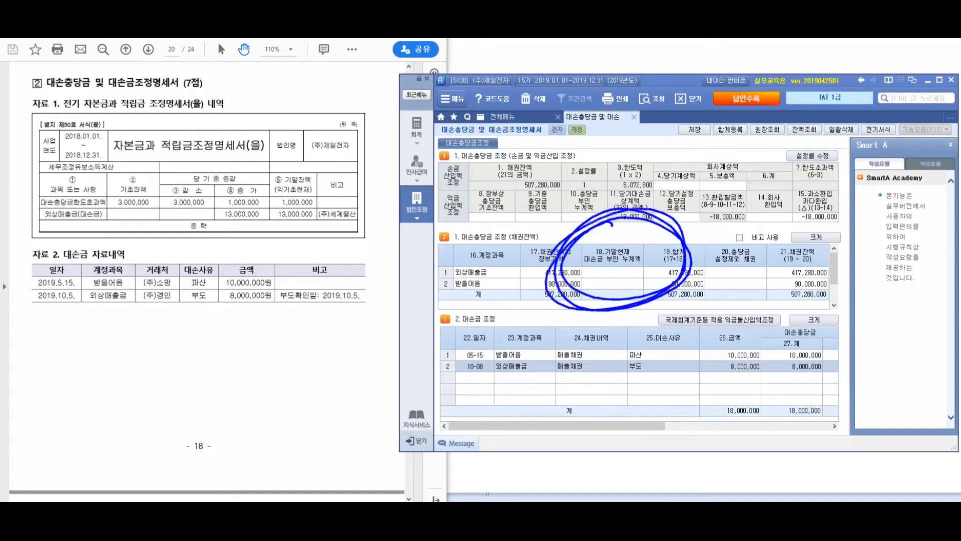
drag(491, 123, 487, 174)
mouse_move(487, 174)
mouse_down()
mouse_move(514, 136)
mouse_move(551, 159)
mouse_move(565, 150)
mouse_up()
drag(570, 134, 581, 151)
mouse_move(591, 120)
mouse_down()
mouse_move(593, 173)
mouse_move(620, 138)
mouse_move(631, 150)
mouse_move(664, 136)
mouse_move(693, 215)
mouse_up()
mouse_move(720, 128)
mouse_down()
mouse_move(738, 145)
mouse_move(785, 153)
mouse_move(800, 189)
mouse_up()
drag(805, 145, 841, 190)
mouse_move(846, 133)
mouse_down()
mouse_move(883, 168)
mouse_move(851, 201)
mouse_up()
mouse_move(538, 236)
mouse_down()
mouse_move(388, 323)
mouse_move(394, 319)
mouse_up()
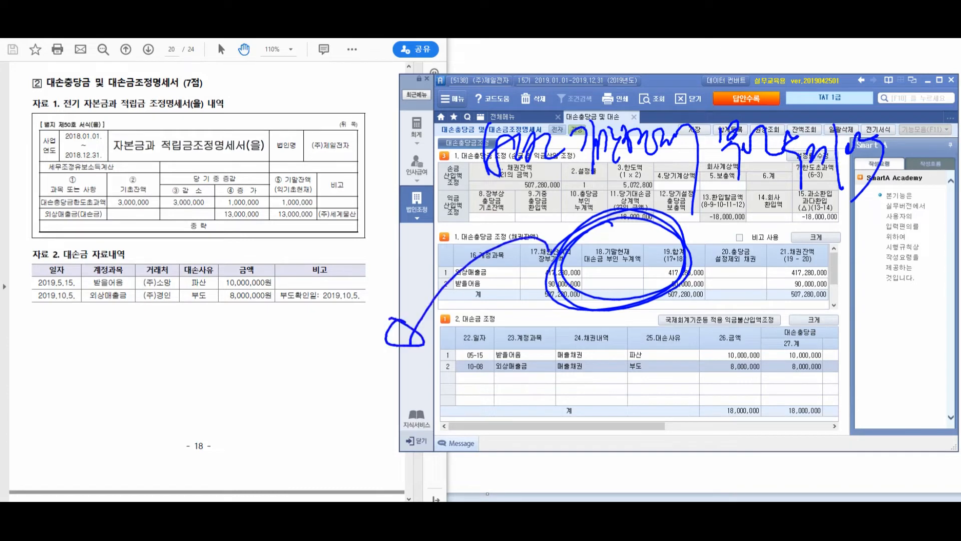
Handwrite a note adding 전기 and 당기 disallowed bad debts, underline both terms and clear the ink
mouse_move(219, 381)
mouse_down()
mouse_move(253, 385)
mouse_move(259, 400)
mouse_up()
drag(261, 356, 279, 440)
click(284, 384)
click(293, 406)
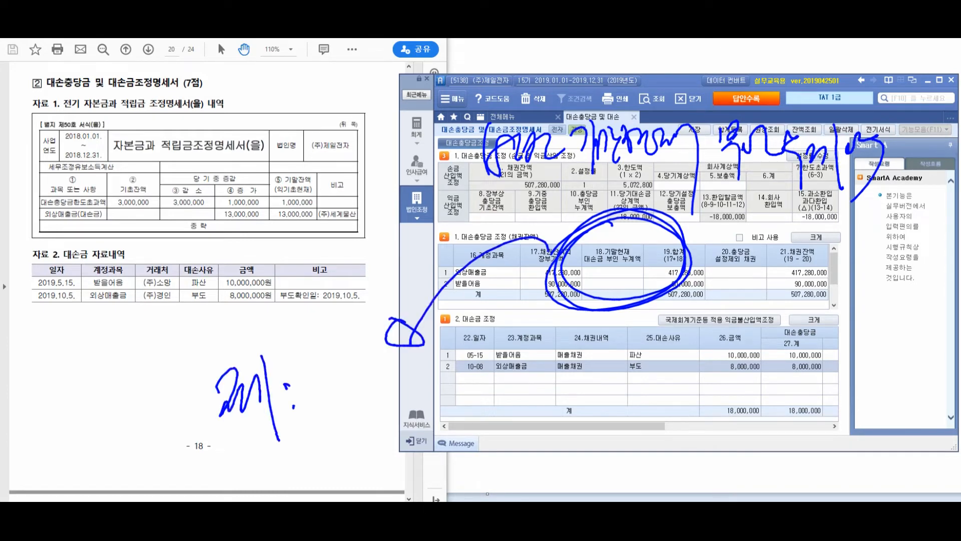
mouse_move(308, 384)
mouse_down()
mouse_move(320, 374)
mouse_move(325, 401)
mouse_up()
drag(332, 371, 334, 423)
drag(328, 387, 345, 383)
mouse_move(350, 366)
mouse_down()
mouse_move(353, 410)
mouse_move(366, 393)
mouse_up()
drag(353, 396, 375, 405)
drag(375, 367, 388, 393)
mouse_move(380, 391)
mouse_down()
mouse_move(394, 419)
mouse_move(401, 396)
mouse_up()
drag(403, 365, 430, 400)
mouse_move(473, 365)
mouse_down()
mouse_move(443, 378)
mouse_move(483, 373)
mouse_up()
drag(466, 356, 467, 395)
drag(521, 365, 543, 391)
mouse_move(526, 355)
mouse_down()
mouse_move(560, 390)
mouse_move(575, 385)
mouse_up()
drag(586, 338, 592, 418)
drag(595, 356, 606, 370)
mouse_move(606, 351)
mouse_down()
mouse_move(623, 395)
mouse_move(631, 378)
mouse_up()
mouse_move(633, 345)
mouse_down()
mouse_move(645, 380)
mouse_move(652, 375)
mouse_up()
mouse_move(660, 346)
mouse_down()
mouse_move(662, 376)
mouse_move(674, 362)
mouse_up()
mouse_move(666, 365)
mouse_down()
mouse_move(683, 399)
mouse_move(691, 366)
mouse_up()
mouse_move(699, 342)
mouse_down()
mouse_move(705, 378)
mouse_move(737, 356)
mouse_up()
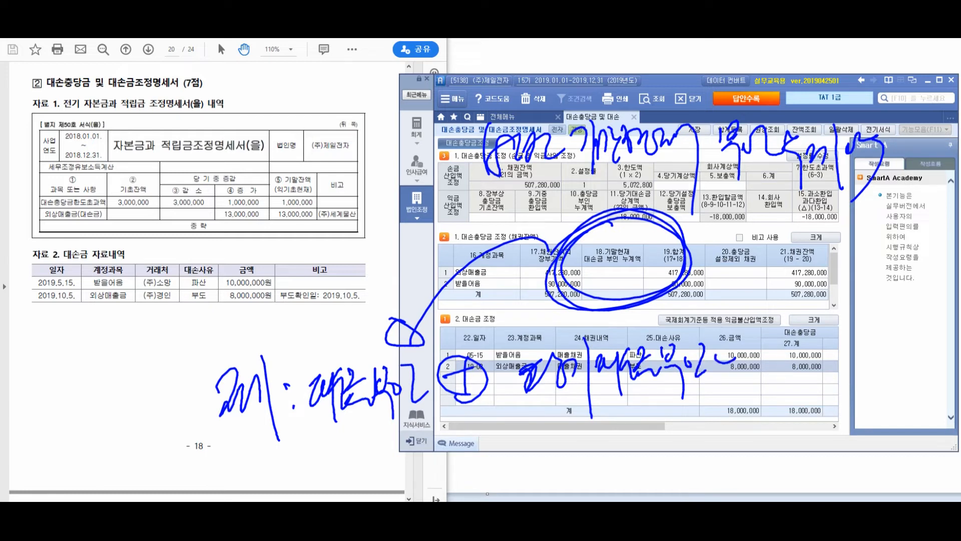
drag(333, 439, 428, 418)
drag(537, 419, 764, 379)
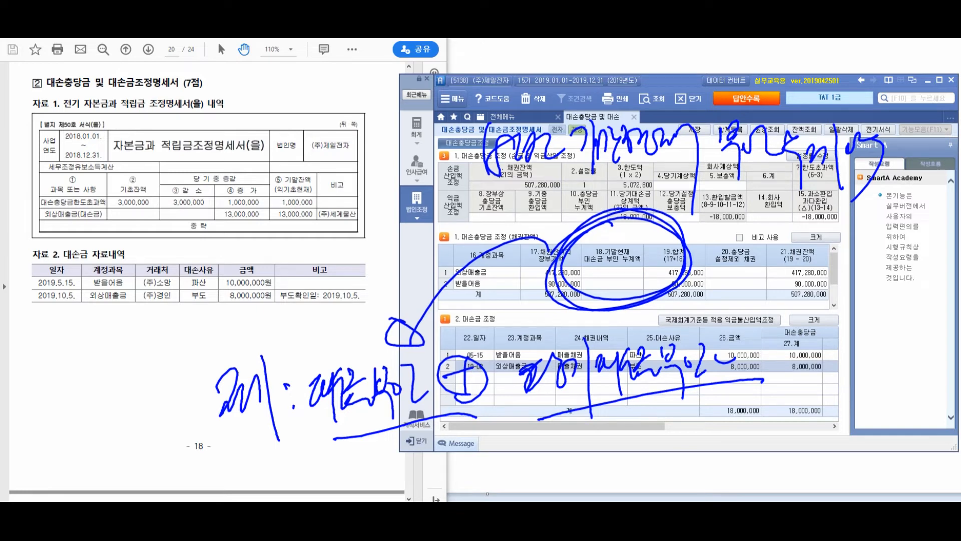
key(Escape)
Select the 외상매출금 row's 18.기말현재 대손금 부인 누계액 cell in the 채권잔액 section
click(612, 283)
click(612, 273)
click(612, 283)
click(612, 273)
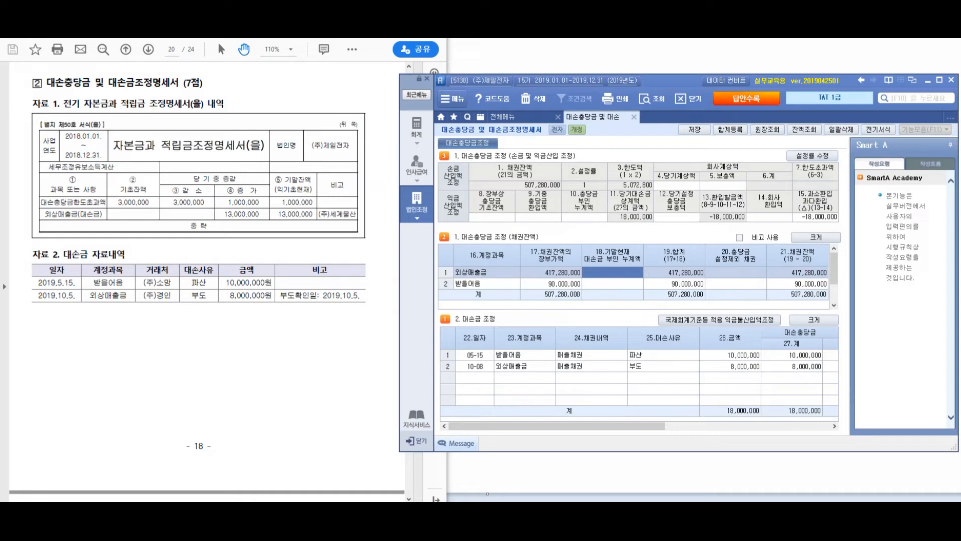
Switch to the exam PDF, circle the 외상매출금(대손금) row in 자료 1, handwrite a note on its 13,000,000 and clear the ink
key(alt+Tab)
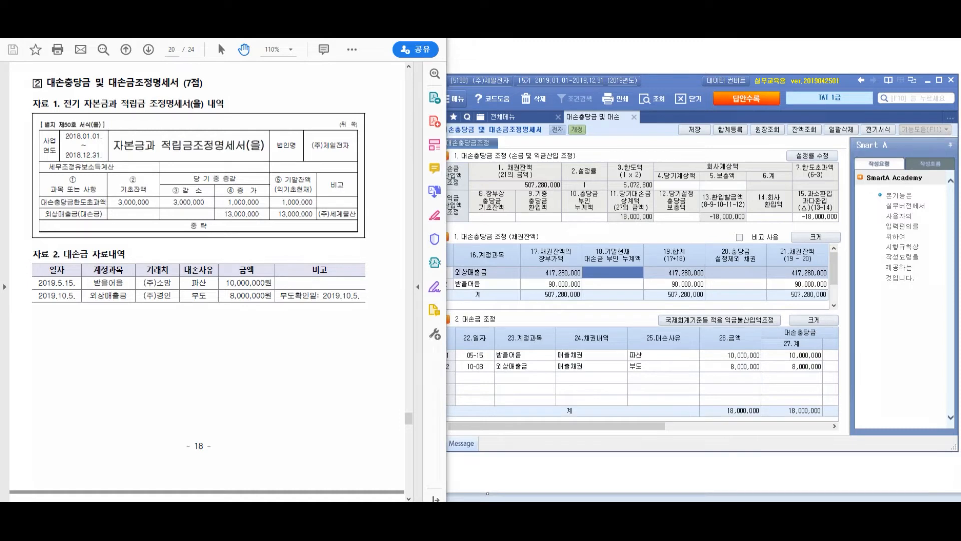
mouse_move(39, 232)
mouse_down()
mouse_move(289, 227)
mouse_move(372, 208)
mouse_up()
mouse_move(289, 202)
mouse_down()
mouse_move(41, 205)
mouse_move(60, 229)
mouse_move(147, 234)
mouse_move(143, 335)
mouse_up()
drag(118, 321, 123, 320)
drag(195, 279, 195, 305)
mouse_move(200, 282)
mouse_down()
mouse_move(215, 294)
mouse_move(213, 310)
mouse_up()
drag(221, 299, 229, 301)
mouse_move(247, 287)
mouse_down()
mouse_move(245, 298)
mouse_move(345, 288)
mouse_up()
mouse_move(379, 268)
mouse_down()
mouse_move(362, 276)
mouse_move(395, 262)
mouse_move(425, 274)
mouse_up()
drag(178, 342, 455, 303)
drag(227, 359, 240, 361)
drag(230, 374, 243, 372)
drag(236, 378, 258, 407)
mouse_move(261, 368)
mouse_down()
mouse_move(274, 391)
mouse_move(296, 380)
mouse_up()
drag(299, 359, 306, 419)
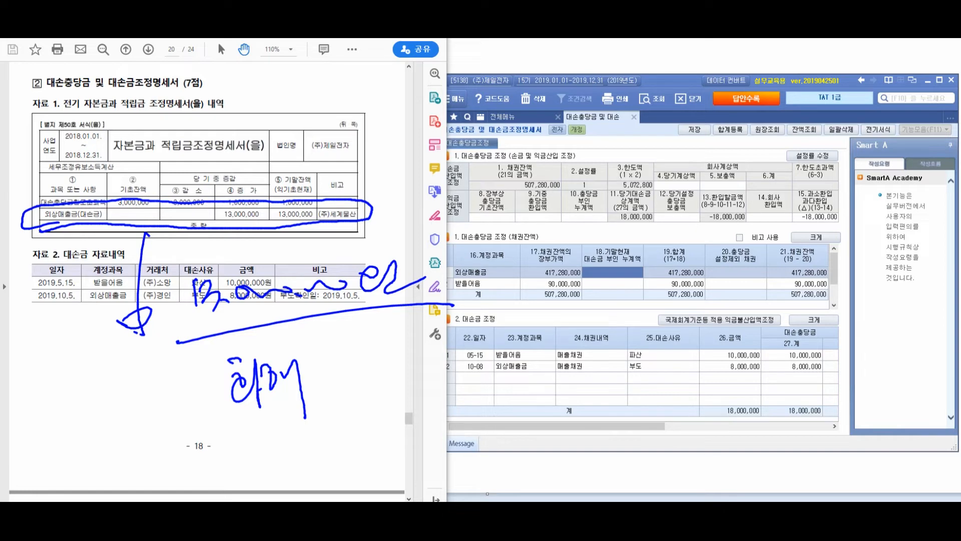
key(Escape)
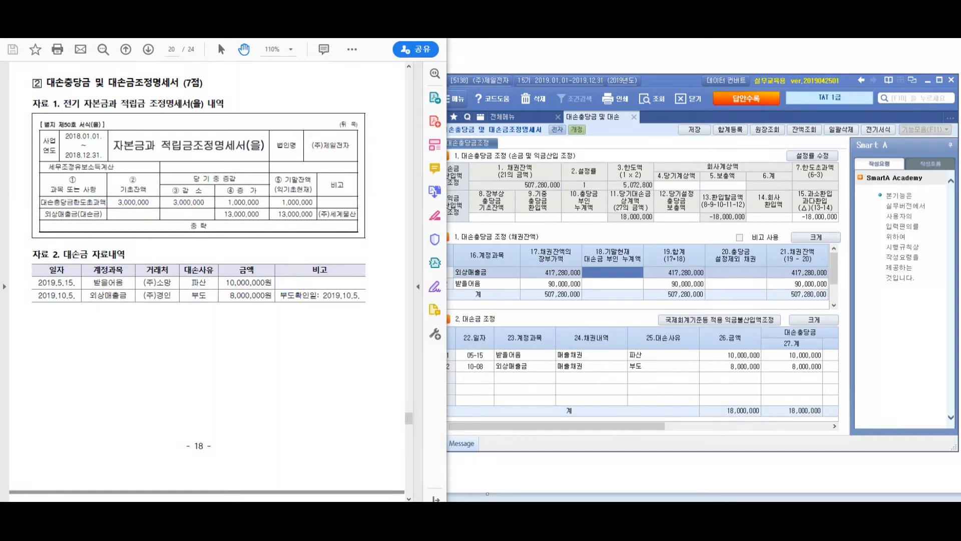
Check the 세무조정 참고자료 on the next PDF page and return to 자료 1
scroll(206, 282, down, 8)
scroll(206, 282, down, 4)
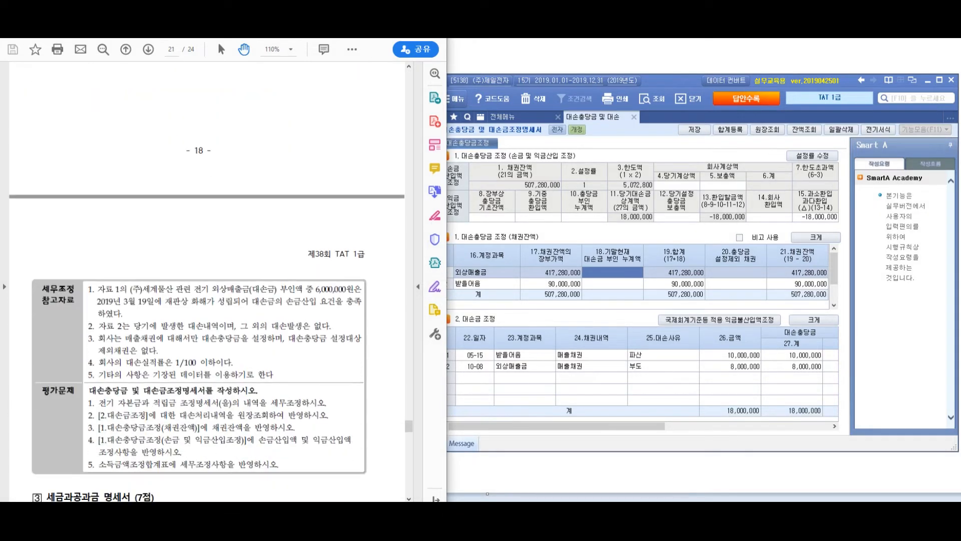
scroll(207, 282, up, 13)
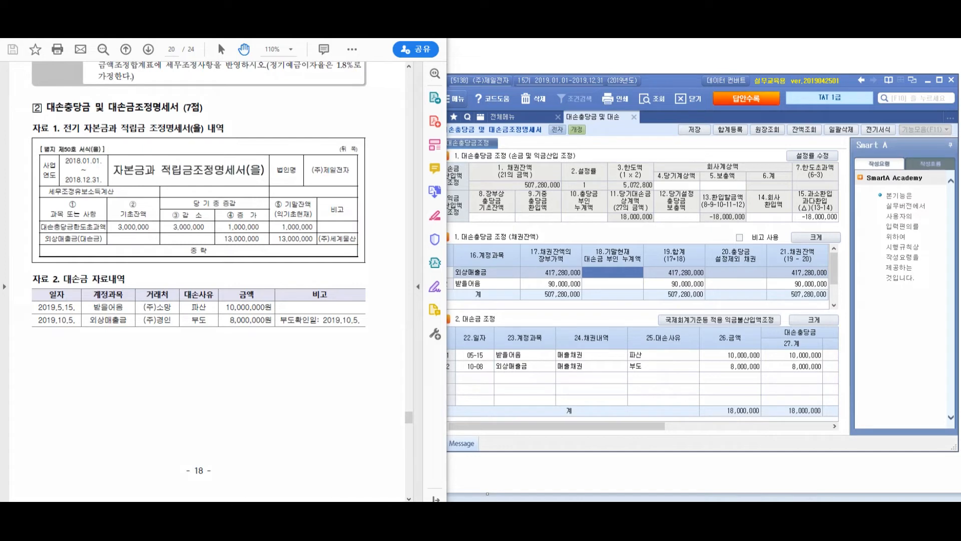
Circle the 13,000,000 in 자료 1 and handwrite an underlined note for its 6,000,000 portion
mouse_move(237, 218)
mouse_down()
mouse_move(248, 209)
mouse_move(211, 232)
mouse_up()
mouse_move(206, 282)
mouse_down()
mouse_move(192, 354)
mouse_move(177, 342)
mouse_up()
drag(233, 319, 252, 348)
mouse_move(256, 321)
mouse_down()
mouse_move(258, 364)
mouse_move(295, 342)
mouse_up()
drag(299, 324, 308, 370)
drag(333, 310, 322, 346)
drag(340, 350, 347, 352)
mouse_move(357, 334)
mouse_down()
mouse_move(358, 348)
mouse_move(393, 339)
mouse_move(406, 346)
mouse_up()
drag(405, 342, 451, 334)
drag(489, 296, 471, 343)
mouse_move(483, 321)
mouse_down()
mouse_move(492, 341)
mouse_move(511, 344)
mouse_up()
drag(518, 315, 526, 346)
drag(539, 320, 563, 337)
mouse_move(568, 313)
mouse_down()
mouse_move(583, 332)
mouse_move(591, 325)
mouse_up()
drag(227, 370, 589, 342)
Handwrite a note marking the remaining 7,000,000 with (x) as not meeting the requirement
mouse_move(316, 407)
mouse_down()
mouse_move(317, 387)
mouse_move(340, 445)
mouse_move(377, 414)
mouse_move(401, 417)
mouse_up()
drag(407, 414, 449, 400)
drag(489, 376, 480, 413)
drag(488, 395, 522, 416)
drag(511, 385, 536, 421)
mouse_move(538, 383)
mouse_down()
mouse_move(555, 381)
mouse_move(556, 413)
mouse_up()
mouse_move(556, 384)
mouse_down()
mouse_move(572, 399)
mouse_move(590, 391)
mouse_up()
mouse_move(606, 376)
mouse_down()
mouse_move(610, 408)
mouse_move(621, 401)
mouse_up()
drag(615, 385, 632, 395)
mouse_move(638, 368)
mouse_down()
mouse_move(645, 394)
mouse_move(717, 375)
mouse_move(708, 363)
mouse_up()
mouse_move(741, 352)
mouse_down()
mouse_move(751, 378)
mouse_move(758, 370)
mouse_up()
drag(755, 379, 756, 404)
drag(773, 356, 766, 390)
drag(778, 370, 801, 371)
drag(810, 350, 819, 368)
drag(839, 373, 803, 410)
Handwrite the sum of 전기 7,000,000 and 당기 8,000,000 as 15,000,000 with an arrow, and clear the ink
drag(627, 178, 576, 243)
mouse_move(455, 120)
mouse_down()
mouse_move(488, 156)
mouse_move(494, 134)
mouse_up()
drag(513, 111, 515, 170)
mouse_move(550, 118)
mouse_down()
mouse_move(551, 177)
mouse_move(566, 154)
mouse_up()
mouse_move(581, 136)
mouse_down()
mouse_move(584, 145)
mouse_move(673, 134)
mouse_up()
drag(488, 177, 465, 216)
drag(485, 189, 515, 211)
drag(520, 175, 521, 254)
mouse_move(562, 178)
mouse_down()
mouse_move(551, 212)
mouse_move(571, 205)
mouse_up()
mouse_move(583, 181)
mouse_down()
mouse_move(606, 195)
mouse_move(625, 190)
mouse_up()
drag(625, 186, 681, 177)
drag(706, 129, 715, 180)
drag(676, 216, 694, 213)
mouse_move(668, 223)
mouse_down()
mouse_move(689, 221)
mouse_move(709, 237)
mouse_up()
mouse_move(721, 203)
mouse_down()
mouse_move(729, 235)
mouse_move(732, 205)
mouse_up()
mouse_move(743, 220)
mouse_down()
mouse_move(764, 208)
mouse_move(851, 197)
mouse_up()
mouse_move(730, 231)
mouse_down()
mouse_move(742, 260)
mouse_move(751, 254)
mouse_up()
mouse_move(752, 258)
mouse_down()
mouse_move(752, 290)
mouse_move(758, 262)
mouse_up()
mouse_move(760, 243)
mouse_down()
mouse_move(774, 273)
mouse_move(800, 260)
mouse_up()
mouse_move(796, 243)
mouse_down()
mouse_move(804, 283)
mouse_move(815, 261)
mouse_up()
mouse_move(821, 232)
mouse_down()
mouse_move(829, 282)
mouse_move(854, 250)
mouse_up()
mouse_move(844, 233)
mouse_down()
mouse_move(846, 291)
mouse_move(881, 247)
mouse_up()
mouse_move(871, 231)
mouse_down()
mouse_move(891, 260)
mouse_move(904, 250)
mouse_up()
mouse_move(904, 222)
mouse_down()
mouse_move(917, 248)
mouse_move(903, 273)
mouse_up()
mouse_move(912, 284)
mouse_down()
mouse_move(923, 282)
mouse_move(830, 374)
mouse_move(793, 306)
mouse_up()
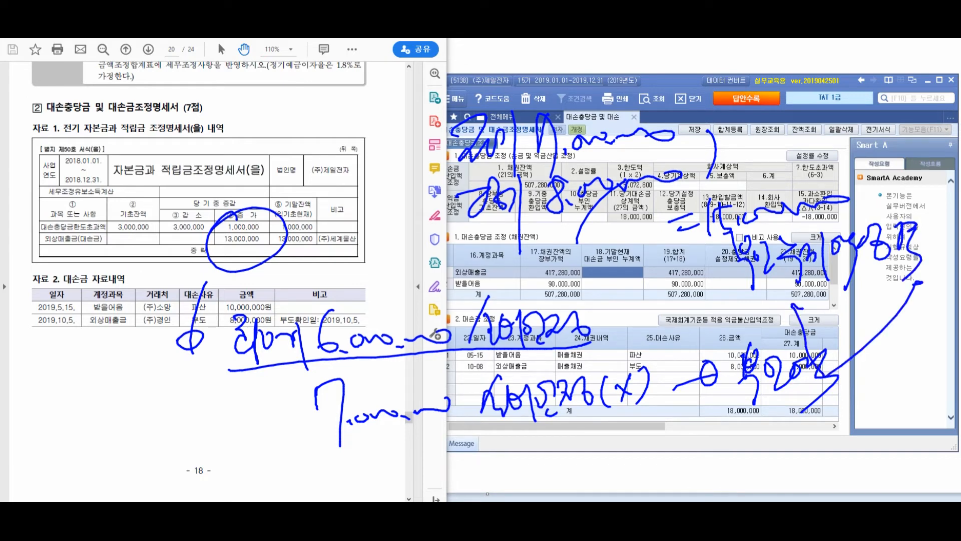
key(Escape)
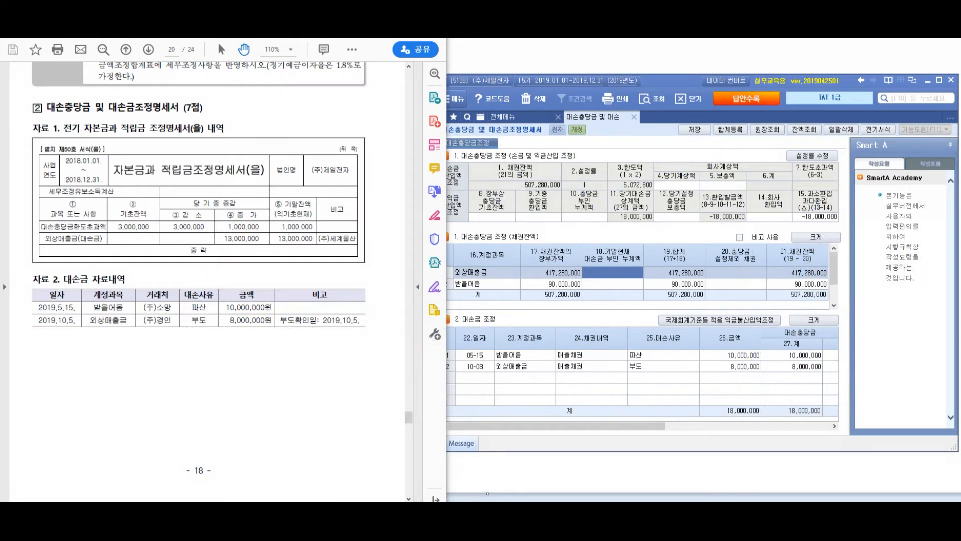
Switch back to Smart A and set the 외상매출금 row's 18.기말현재 대손금 부인 누계액 to 15,000,000
key(alt+Tab)
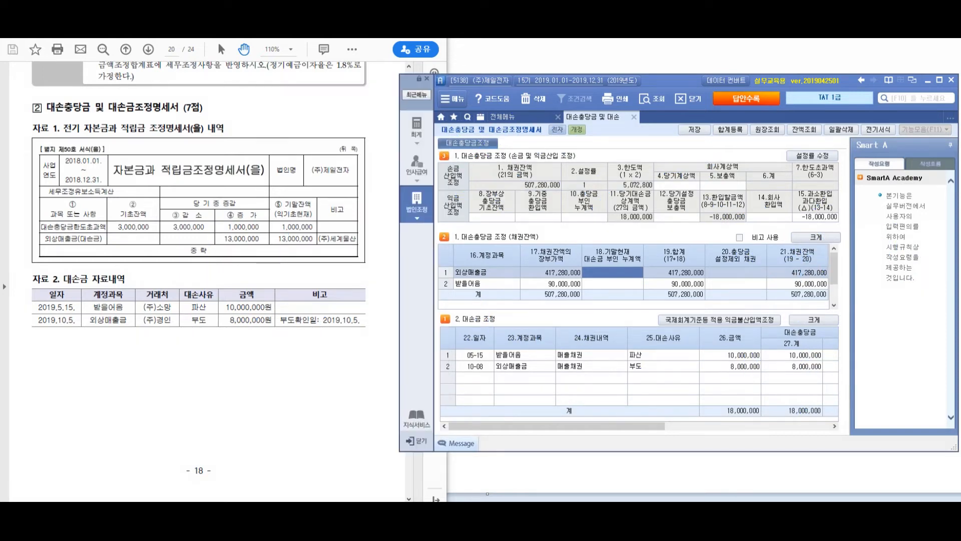
text(2)
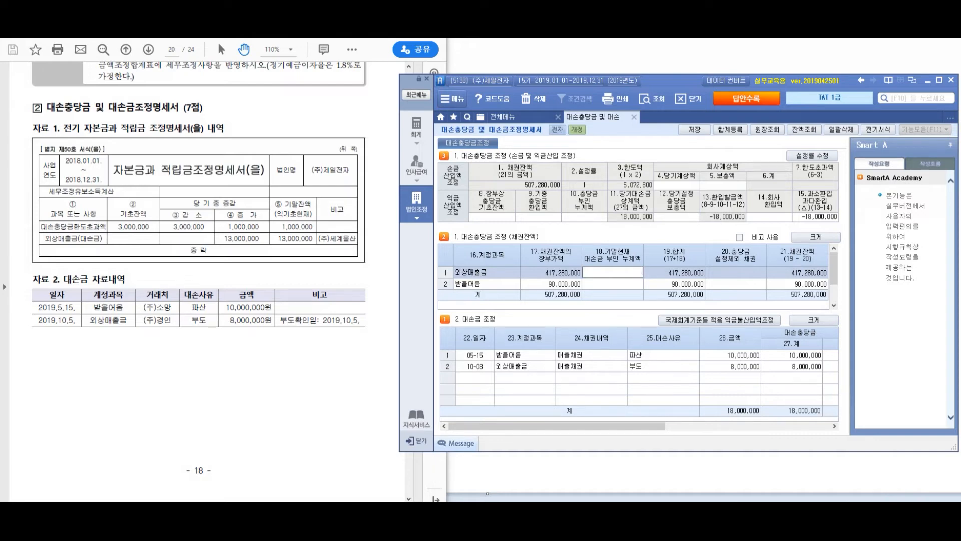
text(15000000)
key(Return)
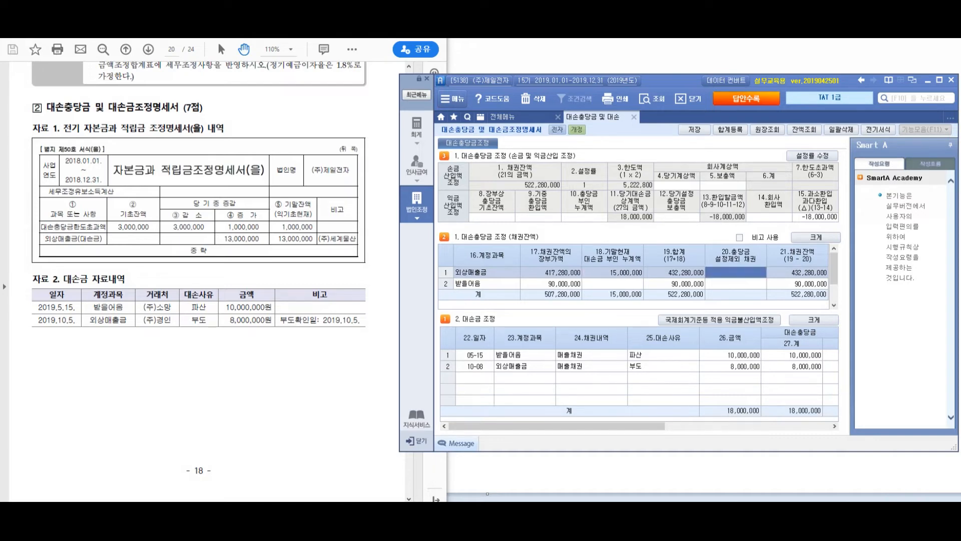
click(613, 272)
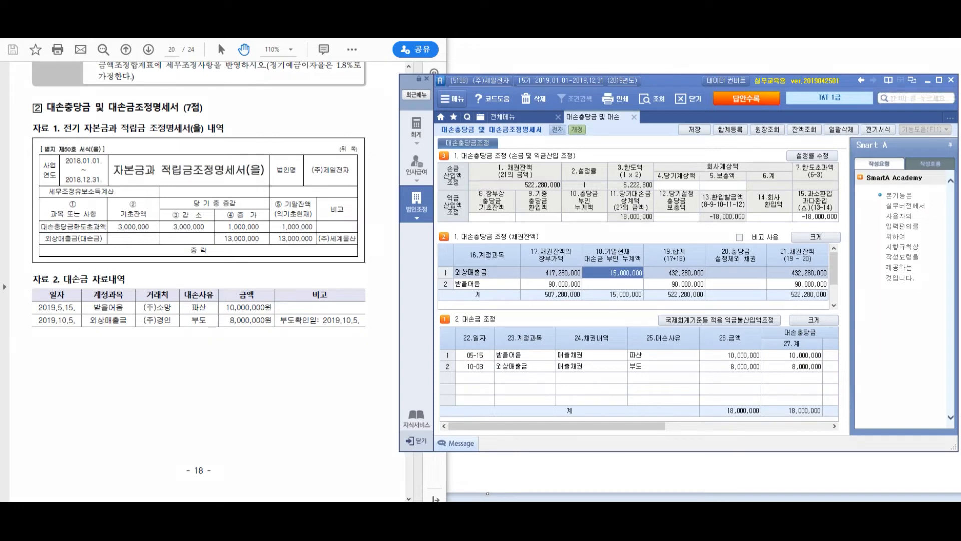
Circle the marker of the 손금 및 익금산입 조정 section and review the 참고자료 and 평가문제 in the exam PDF
mouse_move(447, 135)
mouse_down()
mouse_move(460, 153)
mouse_move(455, 127)
mouse_move(462, 146)
mouse_up()
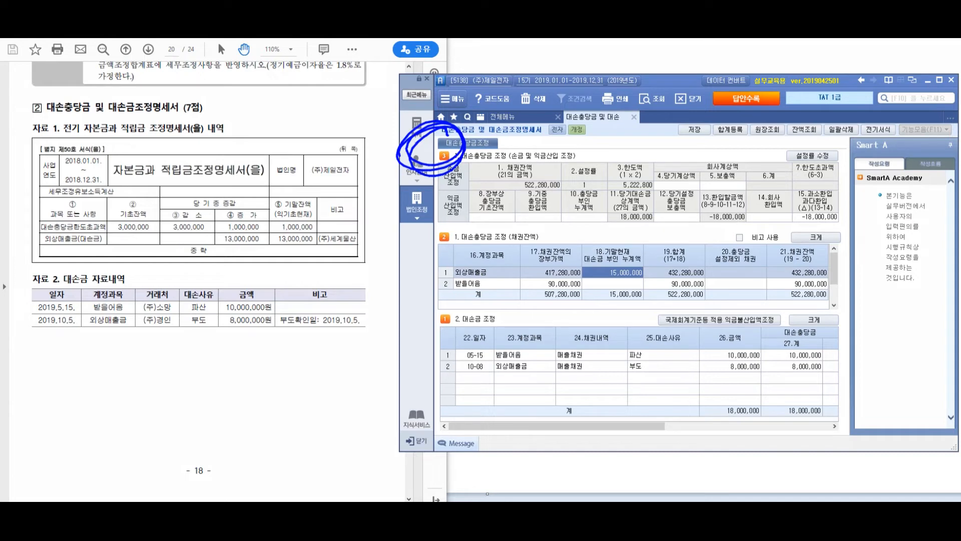
key(alt+Tab)
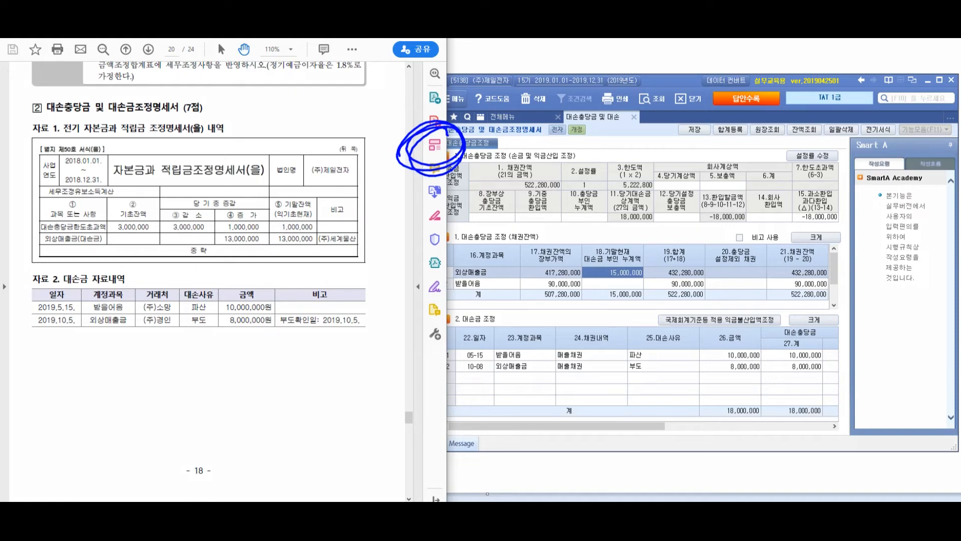
scroll(207, 281, down, 10)
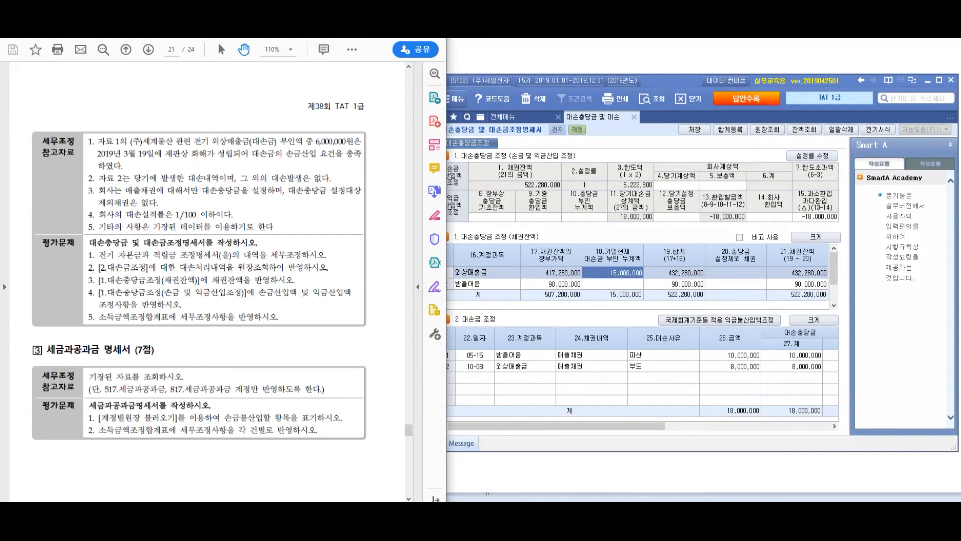
Switch back to Smart A and set 10.충당금 부인 누계액 in the 익금산입액 조정 row to 1,000,000
key(alt+Tab)
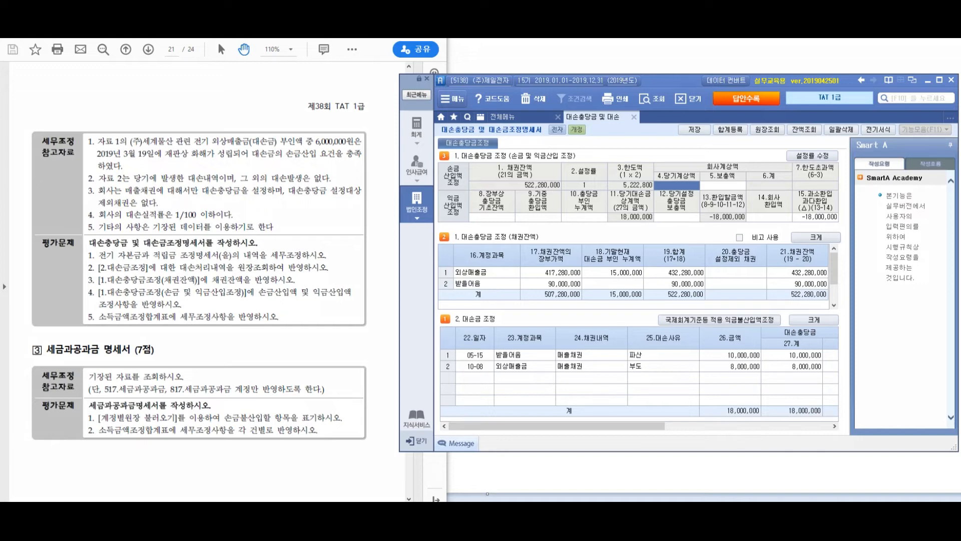
click(492, 217)
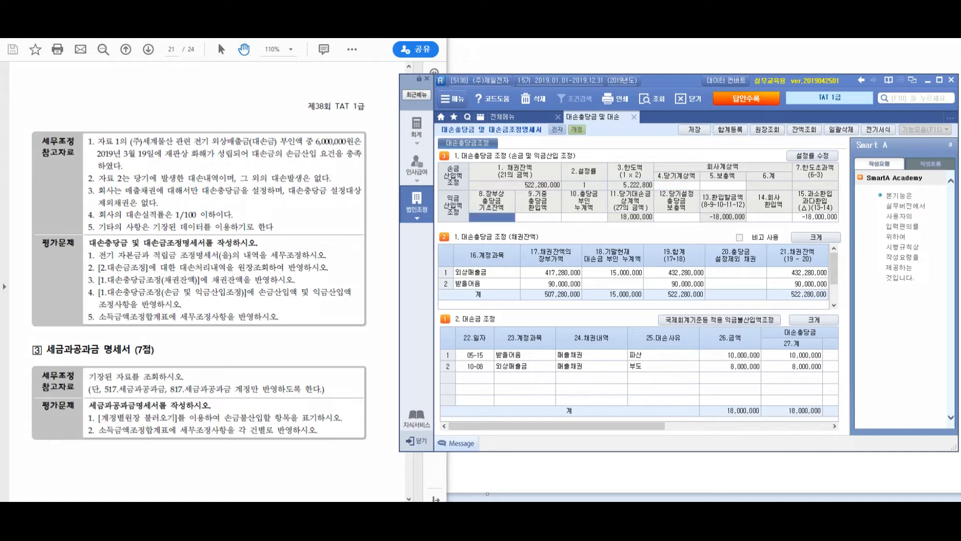
key(Return)
key(Return)
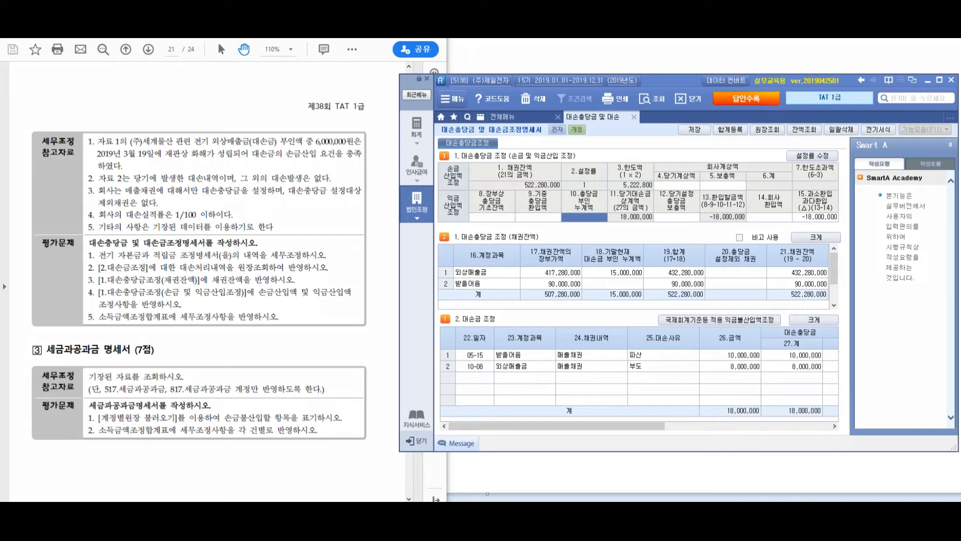
text(1000000)
key(Return)
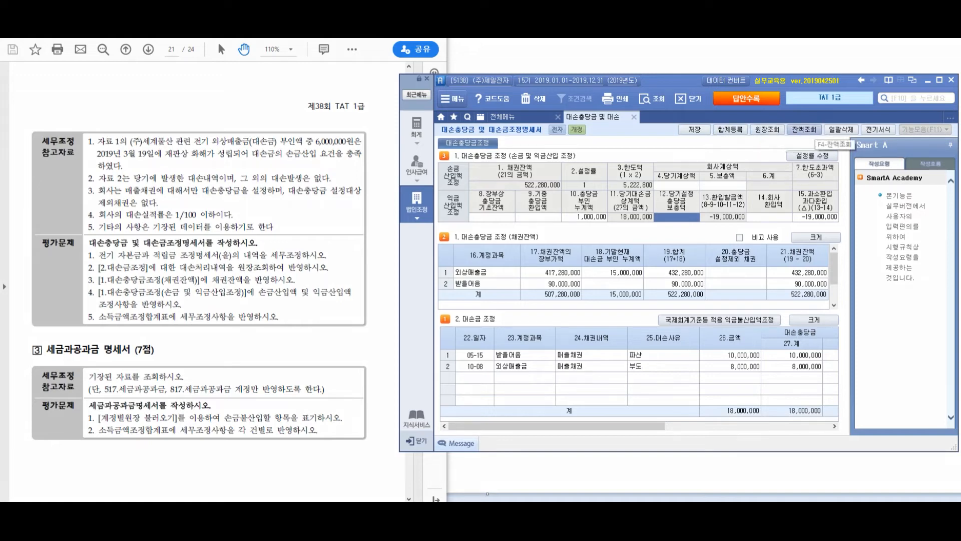
Look up the account balance of 대손충당금 for the account range 109 to 109
click(803, 129)
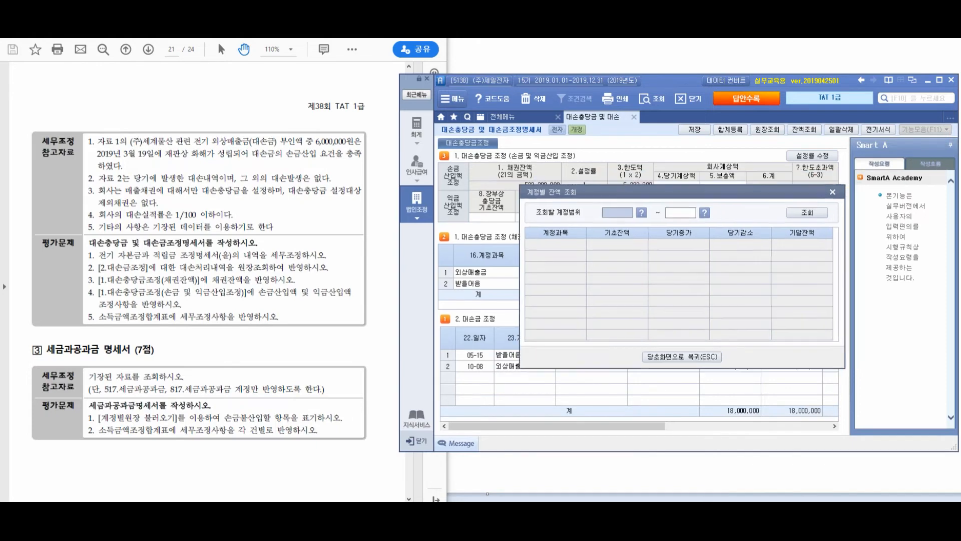
text(109)
key(Return)
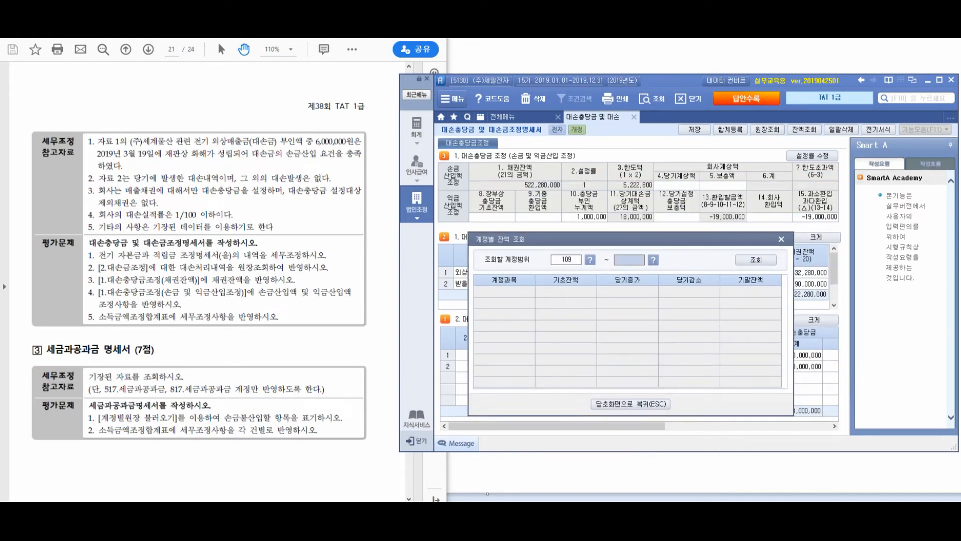
text(109)
key(Return)
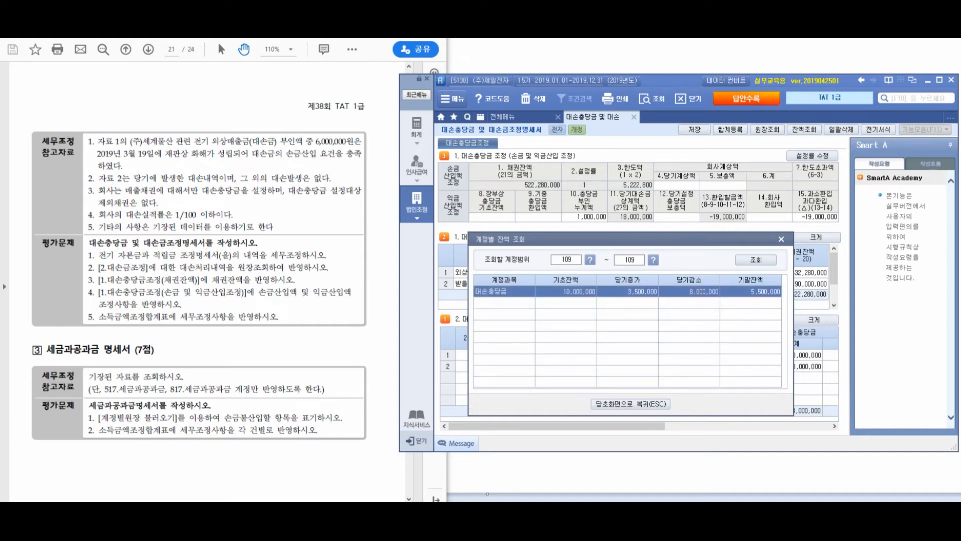
Handwrite note ① over the exam PDF for 외상매출금: 기초 10,000,000원, 당기설정 3,500,000원 and 기말 5,500,000원
mouse_move(36, 119)
mouse_down()
mouse_move(78, 136)
mouse_move(100, 122)
mouse_move(117, 132)
mouse_up()
mouse_move(113, 140)
mouse_down()
mouse_move(130, 151)
mouse_move(150, 135)
mouse_up()
drag(138, 142, 214, 140)
drag(219, 129, 387, 121)
drag(98, 168, 91, 202)
mouse_move(121, 166)
mouse_down()
mouse_move(103, 191)
mouse_move(129, 212)
mouse_up()
drag(138, 162, 156, 194)
drag(156, 166, 170, 219)
mouse_move(65, 228)
mouse_down()
mouse_move(50, 263)
mouse_move(89, 249)
mouse_up()
drag(95, 216, 103, 281)
mouse_move(112, 233)
mouse_down()
mouse_move(133, 267)
mouse_move(150, 258)
mouse_up()
mouse_move(173, 222)
mouse_down()
mouse_move(190, 247)
mouse_move(216, 248)
mouse_move(314, 205)
mouse_up()
drag(62, 299, 76, 328)
mouse_move(91, 283)
mouse_down()
mouse_move(90, 330)
mouse_move(101, 318)
mouse_up()
drag(114, 294, 123, 323)
drag(199, 281, 204, 305)
drag(205, 302, 219, 309)
mouse_move(223, 280)
mouse_down()
mouse_move(239, 303)
mouse_move(261, 283)
mouse_move(306, 281)
mouse_up()
mouse_move(328, 199)
mouse_down()
mouse_move(323, 210)
mouse_move(351, 223)
mouse_up()
drag(322, 273, 363, 286)
drag(25, 77, 28, 100)
mouse_move(40, 86)
mouse_down()
mouse_move(15, 108)
mouse_move(31, 76)
mouse_up()
Start handwritten note ② with the heading 받을어음 below the first note
drag(33, 378, 50, 401)
drag(55, 365, 30, 403)
mouse_move(70, 370)
mouse_down()
mouse_move(71, 400)
mouse_move(85, 400)
mouse_up()
mouse_move(86, 369)
mouse_down()
mouse_move(99, 403)
mouse_move(120, 401)
mouse_move(135, 435)
mouse_up()
drag(132, 370, 171, 392)
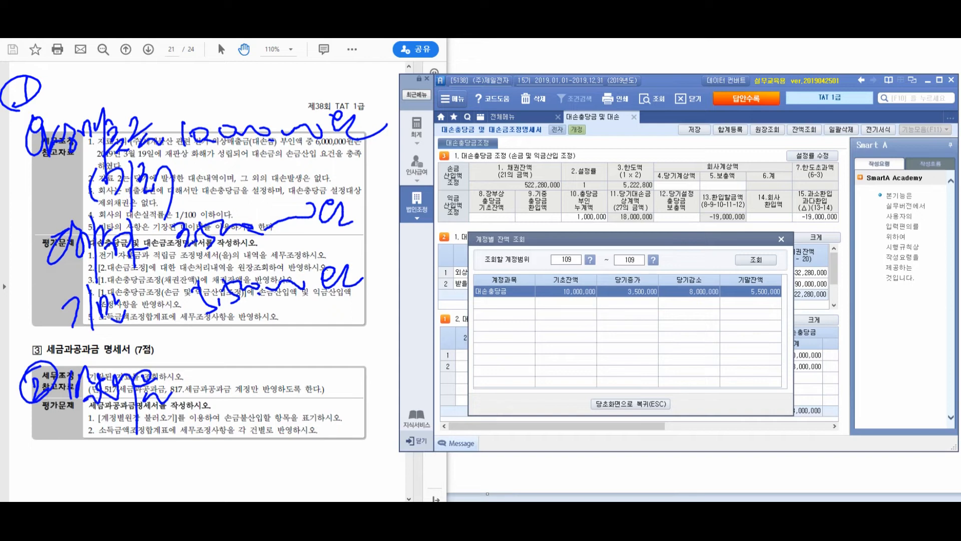
Look up the account balance of 대손충당금 for the account range 111 to 111
text(111)
key(Return)
text(111)
Complete handwritten note ② for 받을어음 with 기초 10,000,000원, 증가 2,000,000 and 기말 2,000,000
mouse_move(172, 383)
mouse_down()
mouse_move(215, 388)
mouse_move(232, 411)
mouse_up()
click(194, 399)
drag(234, 358, 246, 384)
drag(240, 399, 254, 388)
drag(268, 365, 265, 395)
mouse_move(281, 373)
mouse_down()
mouse_move(300, 388)
mouse_move(345, 373)
mouse_move(352, 383)
mouse_up()
drag(353, 376, 389, 362)
drag(392, 354, 398, 367)
mouse_move(408, 344)
mouse_down()
mouse_move(423, 367)
mouse_move(436, 359)
mouse_up()
drag(182, 429, 185, 437)
drag(193, 450, 195, 458)
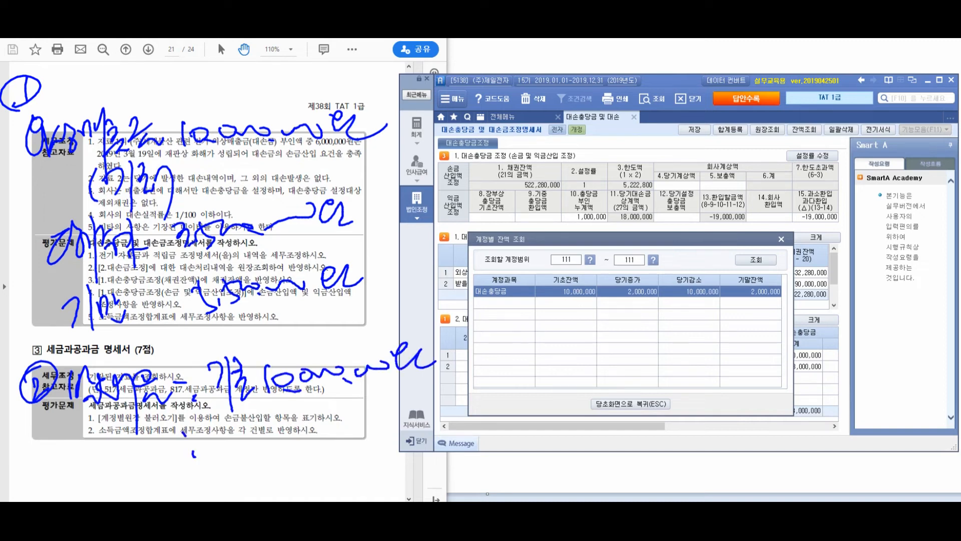
drag(229, 423, 250, 447)
drag(234, 440, 251, 468)
drag(245, 423, 266, 453)
drag(264, 443, 279, 465)
drag(283, 427, 301, 465)
drag(310, 436, 314, 445)
mouse_move(317, 434)
mouse_down()
mouse_move(325, 443)
mouse_move(365, 434)
mouse_move(420, 411)
mouse_up()
mouse_move(315, 463)
mouse_down()
mouse_move(330, 482)
mouse_move(304, 491)
mouse_up()
mouse_move(335, 453)
mouse_down()
mouse_move(337, 486)
mouse_move(354, 485)
mouse_up()
drag(353, 468, 368, 486)
mouse_move(388, 464)
mouse_down()
mouse_move(399, 483)
mouse_move(438, 458)
mouse_move(485, 453)
mouse_up()
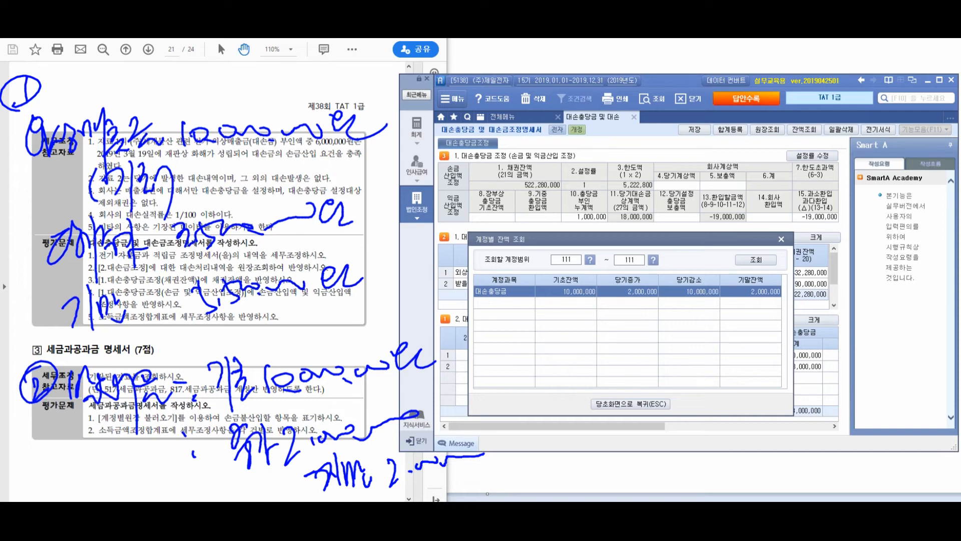
Close the balance lookup and set 8.장부상 충당금 기초잔액 in the 익금산입액 조정 row to 20,000,000
key(Escape)
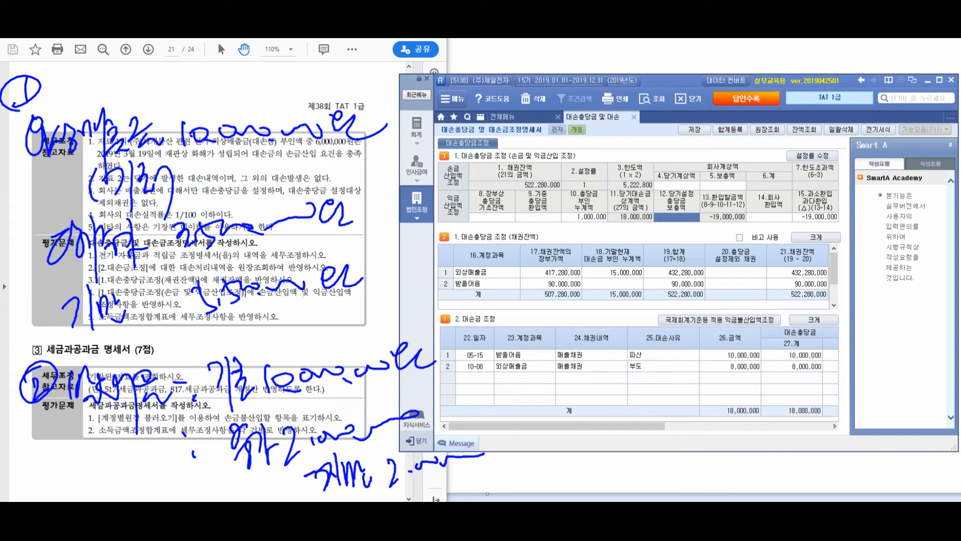
click(501, 216)
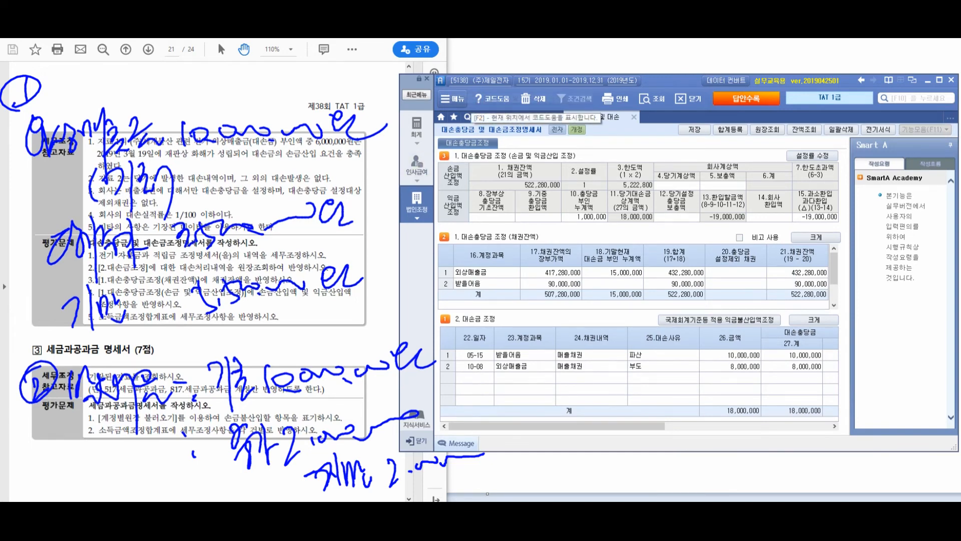
text(20000000)
key(Return)
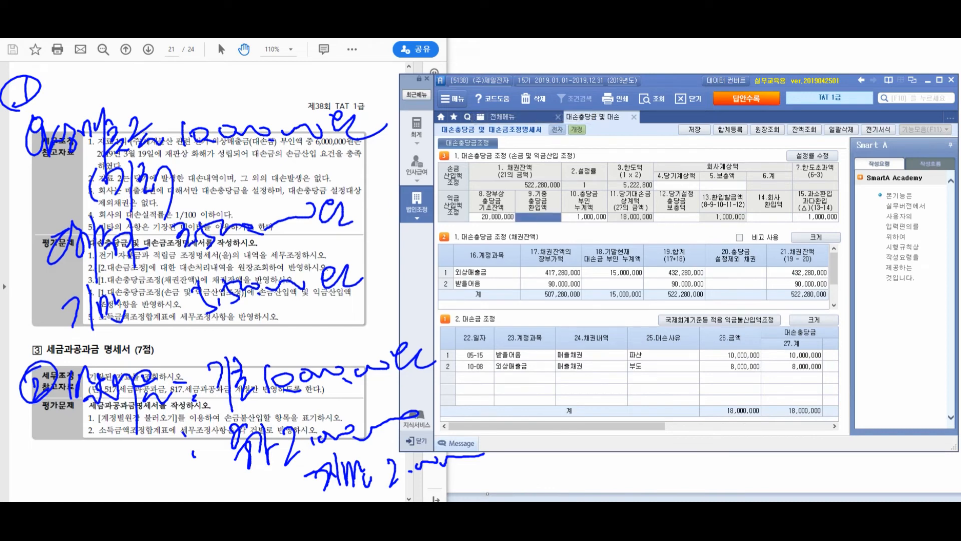
key(Return)
key(Return)
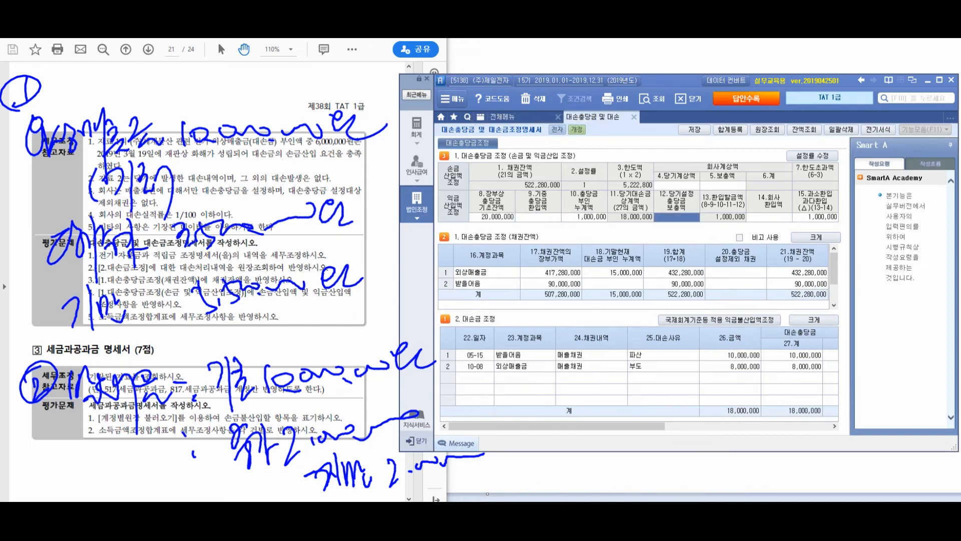
key(Up)
key(Right)
key(Left)
key(Right)
key(Left)
Circle the 회계상계상액 area, add a handwritten note on item 4, and bracket together the two accounts' increase and 기말 amounts
mouse_move(756, 142)
mouse_down()
mouse_move(755, 122)
mouse_move(754, 138)
mouse_up()
mouse_move(646, 241)
mouse_down()
mouse_move(613, 373)
mouse_move(625, 344)
mouse_up()
mouse_move(568, 376)
mouse_down()
mouse_move(548, 408)
mouse_move(581, 409)
mouse_up()
drag(571, 380, 572, 432)
click(591, 411)
drag(618, 382, 627, 411)
mouse_move(645, 372)
mouse_down()
mouse_move(658, 406)
mouse_move(679, 414)
mouse_up()
mouse_move(674, 376)
mouse_down()
mouse_move(681, 408)
mouse_move(695, 399)
mouse_up()
drag(698, 388, 699, 406)
drag(704, 375, 717, 396)
drag(709, 396, 714, 444)
mouse_move(740, 372)
mouse_down()
mouse_move(731, 380)
mouse_move(733, 414)
mouse_up()
mouse_move(741, 376)
mouse_down()
mouse_move(735, 400)
mouse_move(753, 408)
mouse_up()
drag(759, 376, 761, 431)
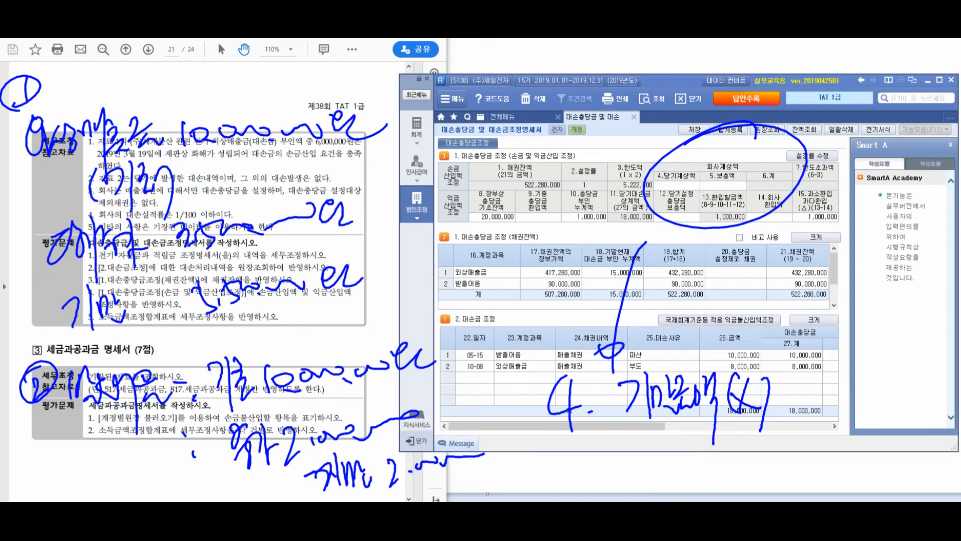
mouse_move(377, 205)
mouse_down()
mouse_move(481, 303)
mouse_move(456, 414)
mouse_move(499, 392)
mouse_up()
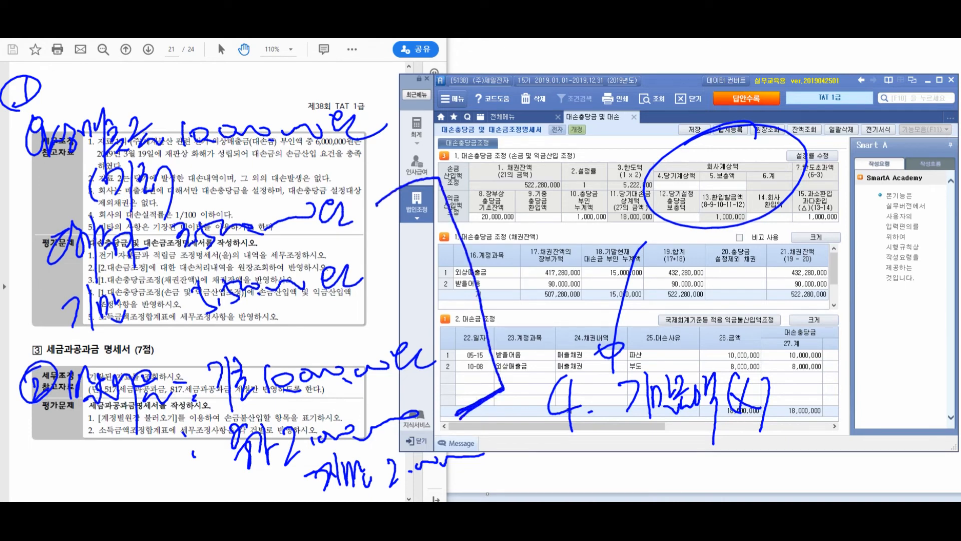
mouse_move(376, 273)
mouse_down()
mouse_move(488, 216)
mouse_move(536, 350)
mouse_move(498, 448)
mouse_move(540, 425)
mouse_up()
Circle the 7.한도초과액 column and handwrite a circled remark beneath it over the 채권잔액 section
mouse_move(821, 145)
mouse_down()
mouse_move(796, 209)
mouse_move(795, 156)
mouse_up()
mouse_move(738, 258)
mouse_down()
mouse_move(768, 254)
mouse_move(755, 273)
mouse_up()
mouse_move(782, 232)
mouse_down()
mouse_move(783, 285)
mouse_move(799, 268)
mouse_up()
drag(804, 240, 816, 253)
drag(802, 265, 820, 271)
mouse_move(770, 296)
mouse_down()
mouse_move(782, 339)
mouse_move(793, 333)
mouse_up()
mouse_move(805, 304)
mouse_down()
mouse_move(807, 324)
mouse_move(901, 300)
mouse_up()
drag(786, 221, 791, 223)
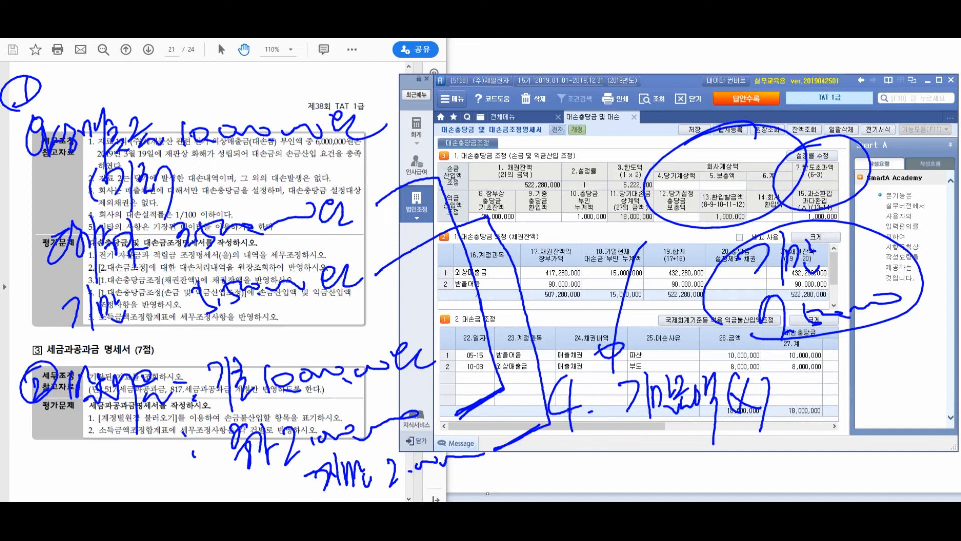
Set 4.당기계상액 to 5,500,000 and 5.보충액 to 2,000,000, and clear the drawn annotations
click(676, 184)
text(5500000)
key(Return)
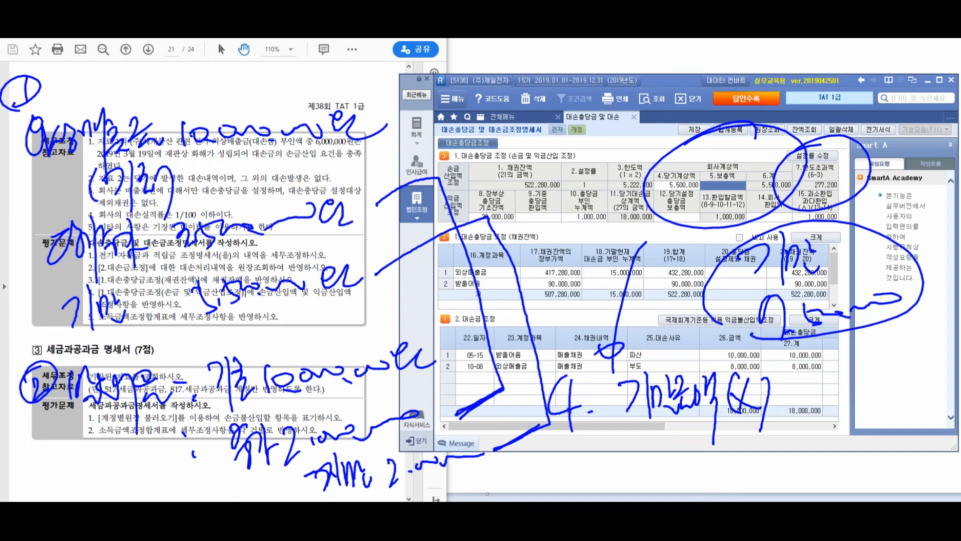
text(2000000)
key(Return)
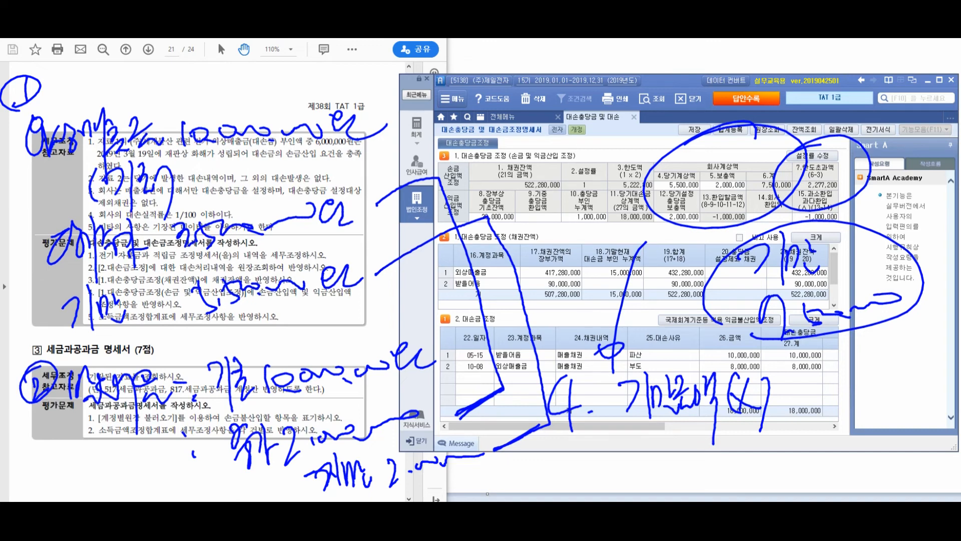
key(Escape)
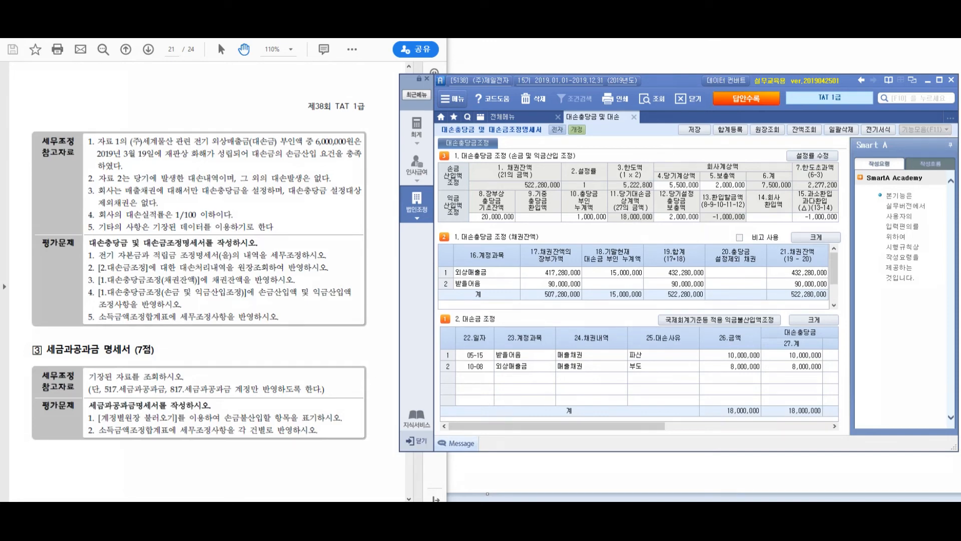
Circle 7.한도초과액, 15.과소환입·과다환입 and the 부도 row's 26.금액, and handwrite the 손·불 or 손·산 treatment beside each
mouse_move(841, 122)
mouse_down()
mouse_move(774, 150)
mouse_move(851, 125)
mouse_up()
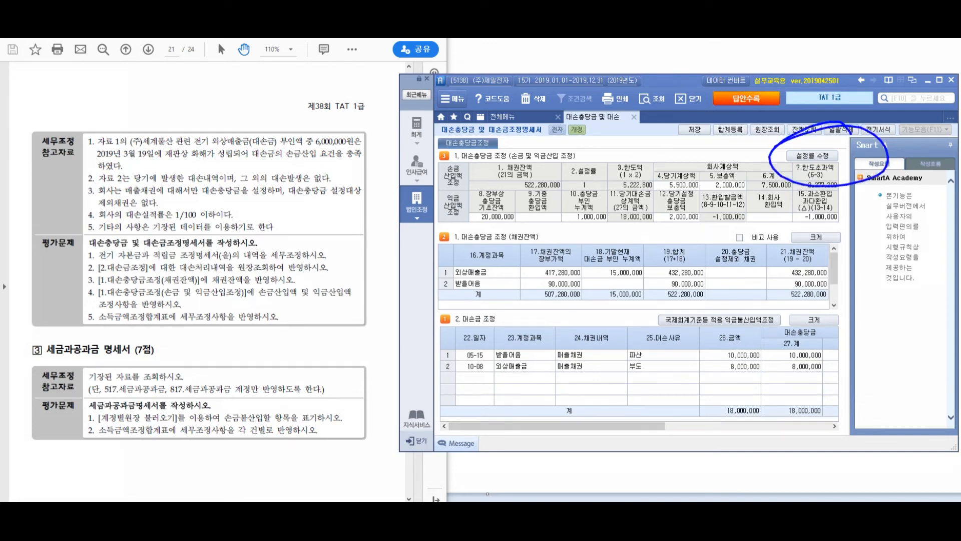
mouse_move(854, 171)
mouse_down()
mouse_move(844, 189)
mouse_move(873, 186)
mouse_up()
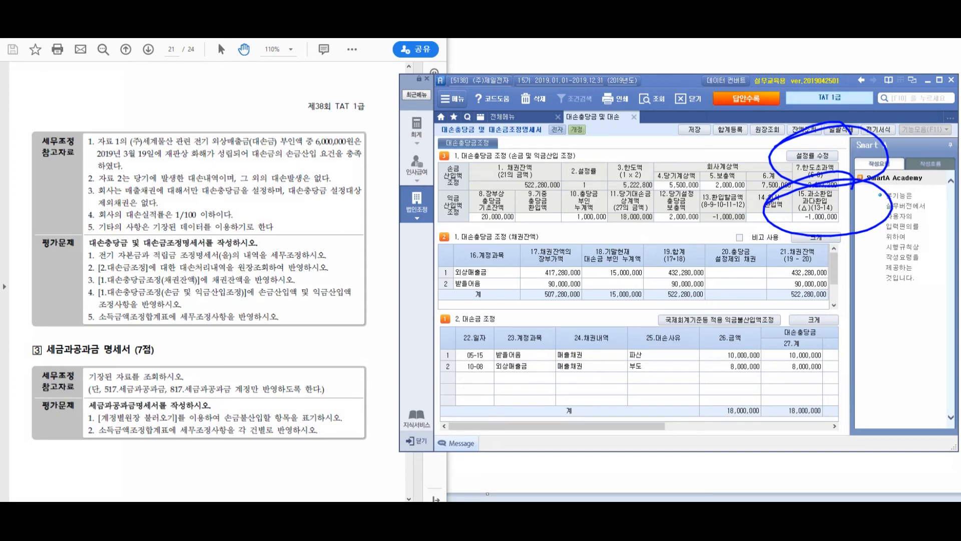
mouse_move(688, 140)
mouse_down()
mouse_move(662, 182)
mouse_move(711, 159)
mouse_up()
drag(724, 139, 726, 162)
mouse_move(703, 171)
mouse_down()
mouse_move(727, 164)
mouse_move(738, 177)
mouse_up()
drag(676, 216, 669, 236)
mouse_move(670, 235)
mouse_down()
mouse_move(682, 248)
mouse_move(692, 239)
mouse_up()
mouse_move(716, 201)
mouse_down()
mouse_move(707, 233)
mouse_move(735, 204)
mouse_up()
drag(726, 219, 740, 236)
drag(769, 351, 669, 370)
mouse_move(721, 391)
mouse_down()
mouse_move(702, 434)
mouse_move(729, 429)
mouse_move(750, 409)
mouse_up()
click(735, 414)
drag(760, 392, 760, 409)
drag(748, 417, 768, 408)
drag(758, 413, 778, 415)
Circle the 6,000,000원 전기 외상매출금(대손금) 부인액 in the exam PDF and handwrite its tax treatment below it
mouse_move(351, 91)
mouse_down()
mouse_move(269, 119)
mouse_move(291, 104)
mouse_up()
drag(299, 188, 286, 221)
drag(291, 205, 305, 235)
click(312, 210)
drag(322, 188, 329, 195)
mouse_move(318, 199)
mouse_down()
mouse_move(344, 213)
mouse_move(318, 221)
mouse_move(342, 196)
mouse_up()
drag(337, 197, 358, 200)
drag(362, 179, 367, 212)
drag(367, 212, 384, 200)
drag(285, 215, 300, 209)
drag(301, 205, 291, 223)
mouse_move(299, 219)
mouse_down()
mouse_move(316, 211)
mouse_move(320, 228)
mouse_up()
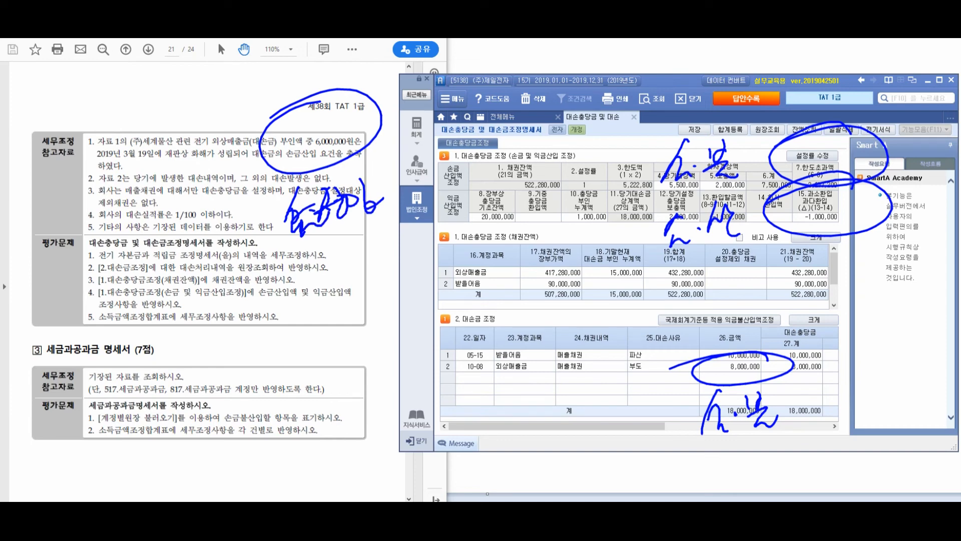
Number the four marked tax adjustments ① to ④, and clear all the drawn annotations
drag(627, 129, 624, 170)
drag(633, 124, 618, 123)
drag(606, 223, 623, 243)
mouse_move(621, 205)
mouse_down()
mouse_move(600, 207)
mouse_move(624, 203)
mouse_up()
mouse_move(654, 396)
mouse_down()
mouse_move(659, 425)
mouse_move(645, 438)
mouse_up()
drag(670, 390, 658, 461)
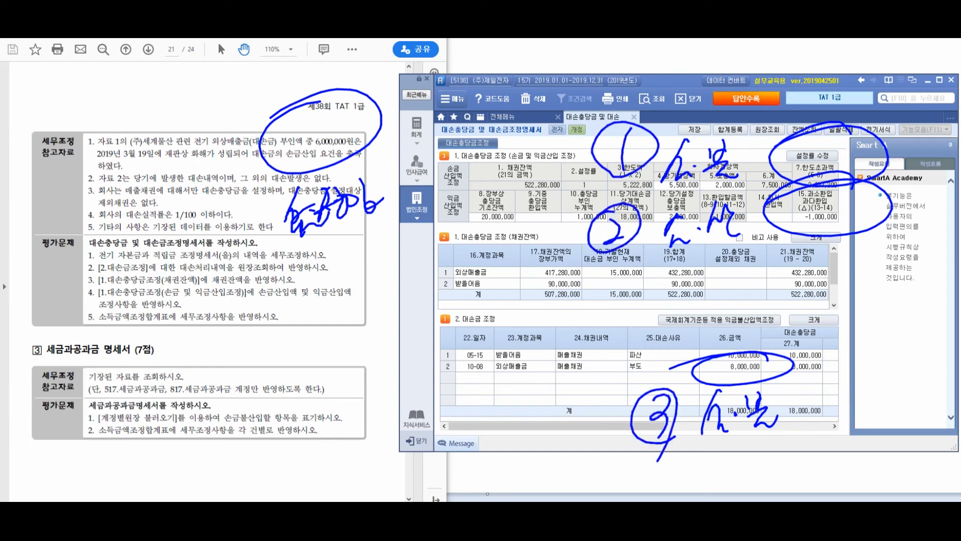
drag(216, 192, 196, 207)
drag(196, 207, 234, 205)
mouse_move(214, 195)
mouse_down()
mouse_move(217, 236)
mouse_move(235, 186)
mouse_up()
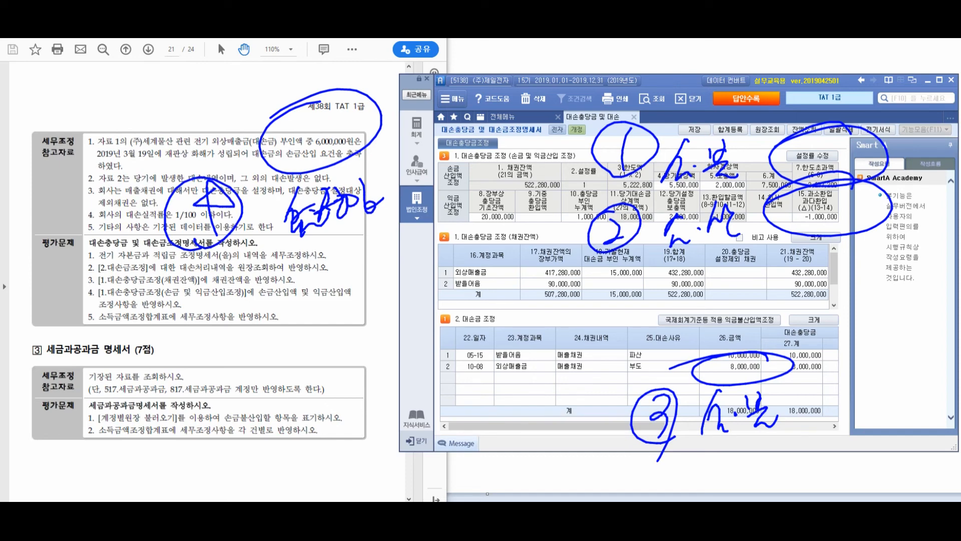
key(Escape)
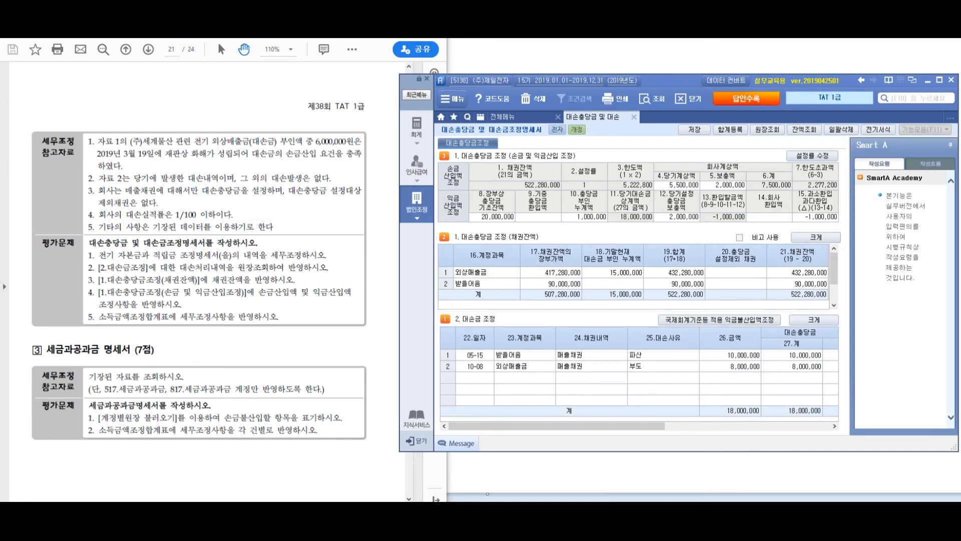
Save the 대손충당금 및 대손금조정명세서, open 합계등록 and move the dialog clear of the form
click(694, 129)
key(Return)
click(731, 129)
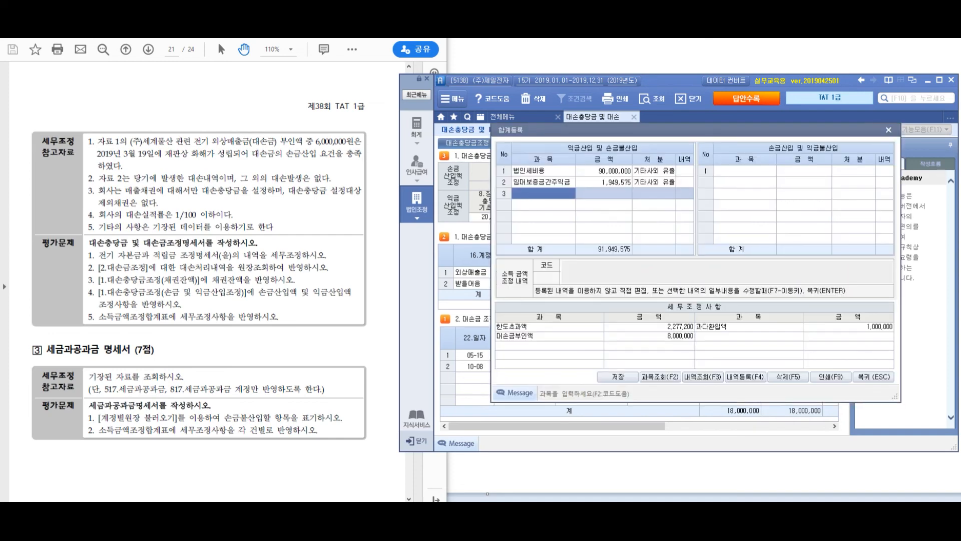
mouse_move(671, 164)
mouse_down()
mouse_move(621, 234)
mouse_move(476, 180)
mouse_move(246, 213)
mouse_move(233, 195)
mouse_up()
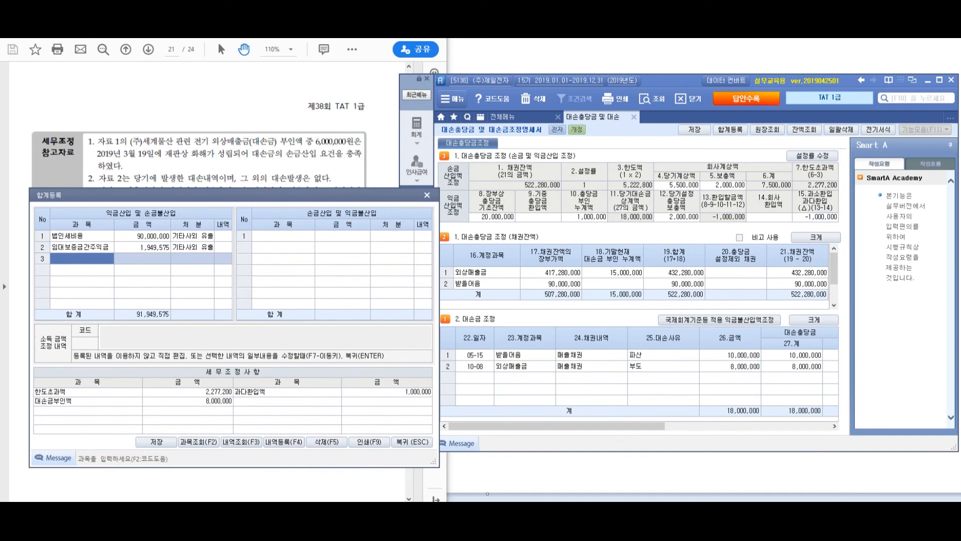
Add 대손충당금한도초과 as the third 과목 under 익금산입 및 손금불산입
text(대)
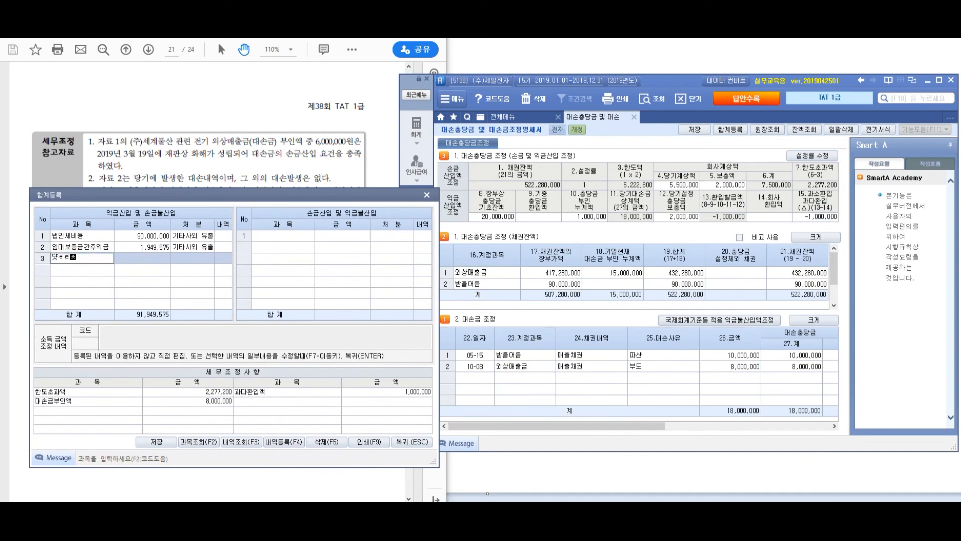
text(손충당금한도초과)
key(Return)
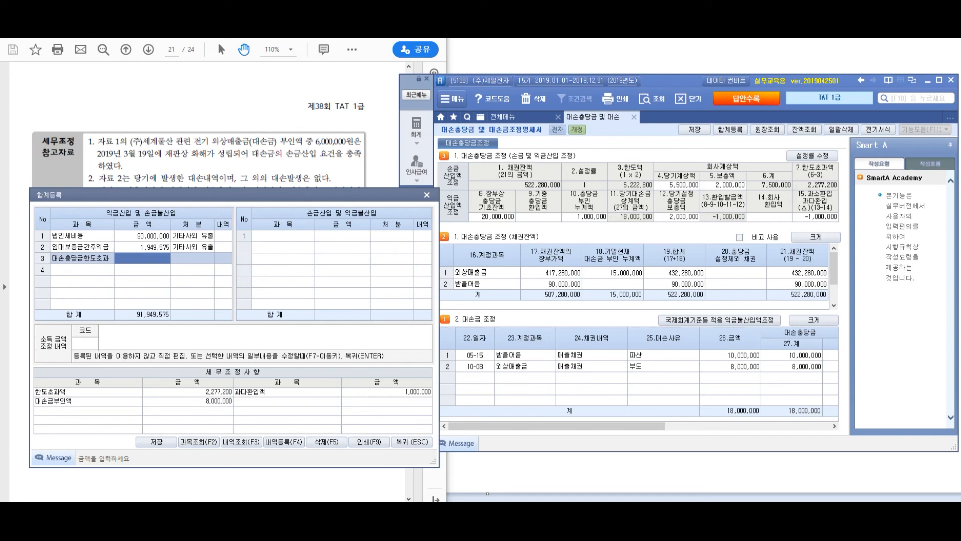
text(11)
key(Return)
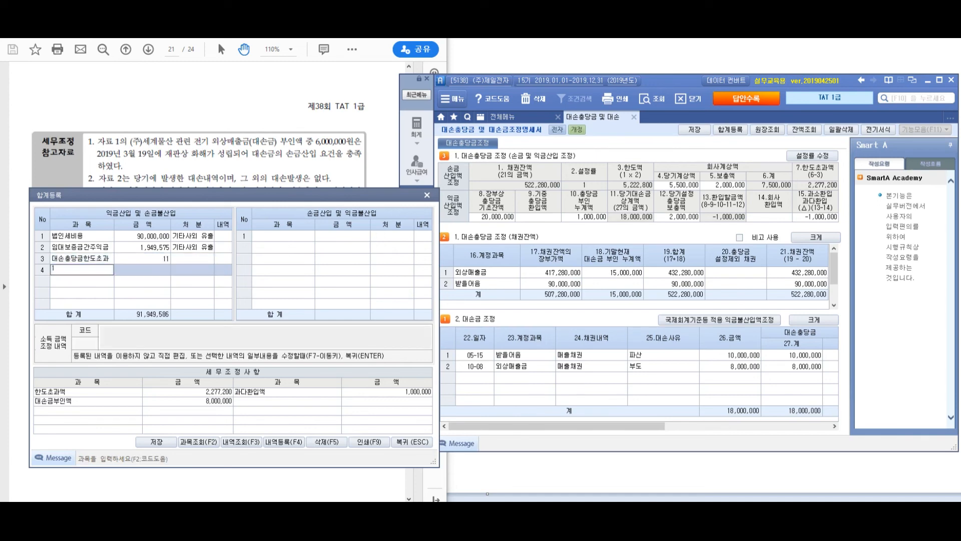
key(Escape)
click(731, 130)
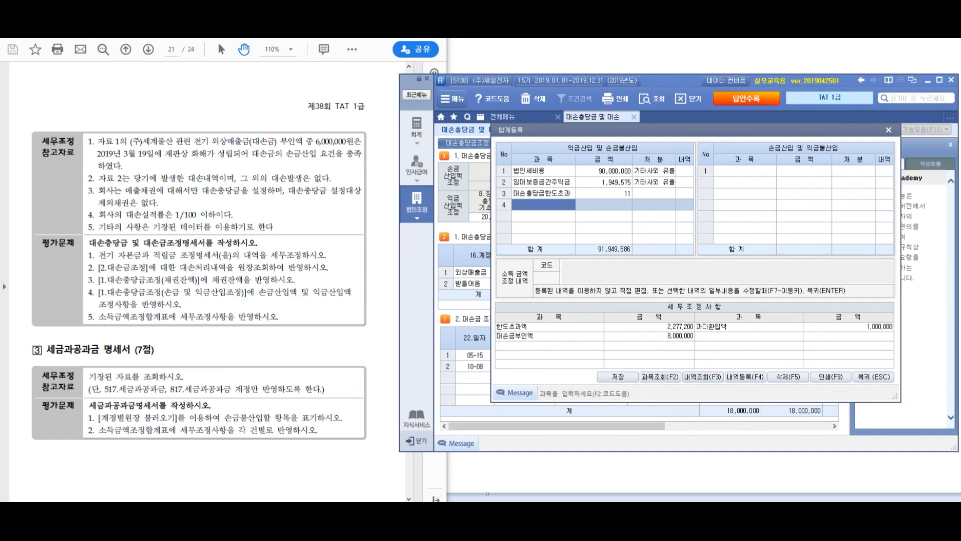
drag(671, 130, 174, 182)
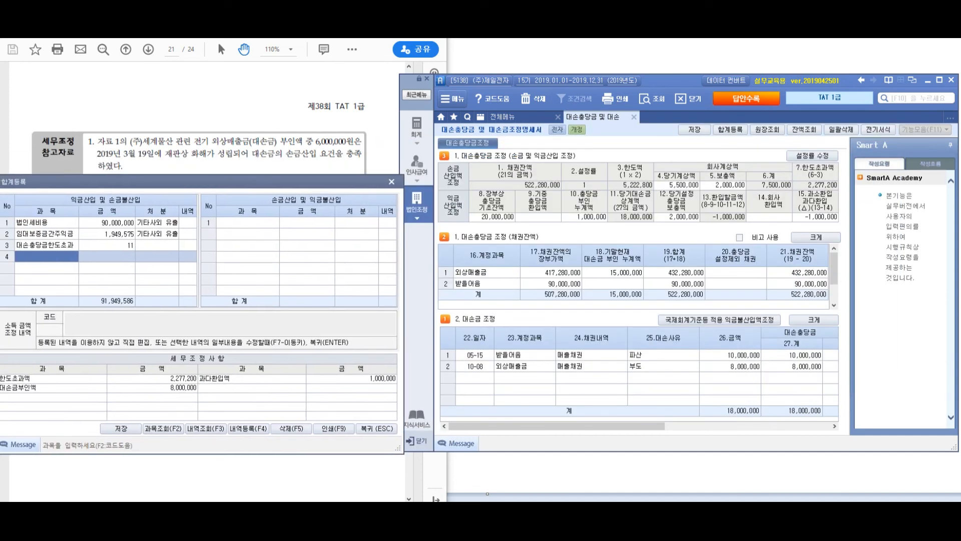
Set the 대손충당금한도초과 entry's amount to 2,277,200 and its 처분 to 유보(발생)
click(107, 246)
text(2277200)
key(Return)
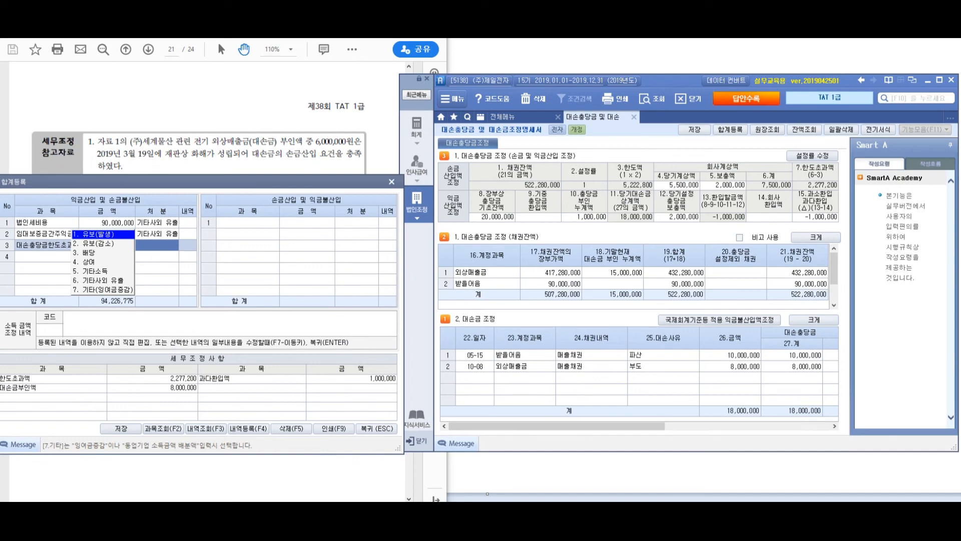
key(Return)
key(Return)
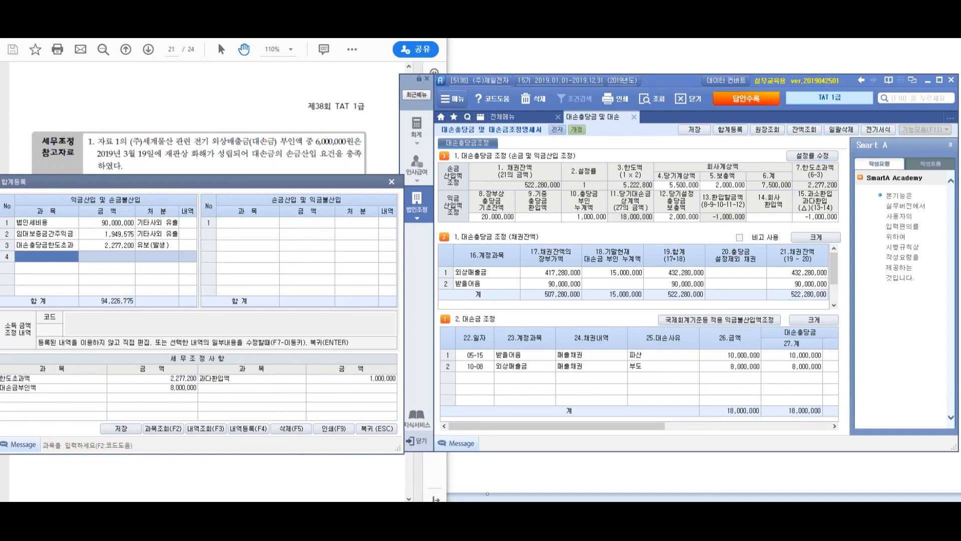
Add 대손금부인액 under 익금산입 및 손금불산입 with amount 8,000,000 and 처분 유보(발생)
text(대쇠)
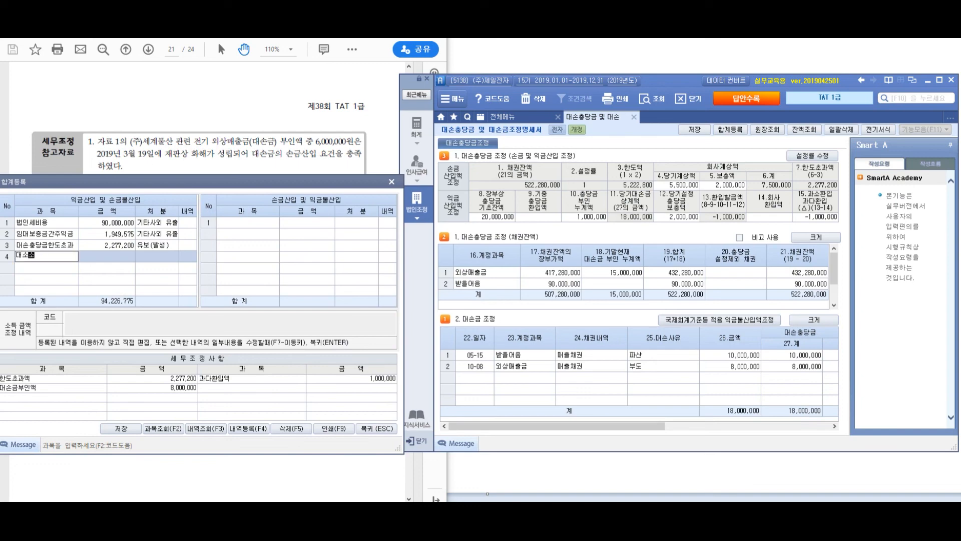
text(금부인액)
key(Return)
text(766)
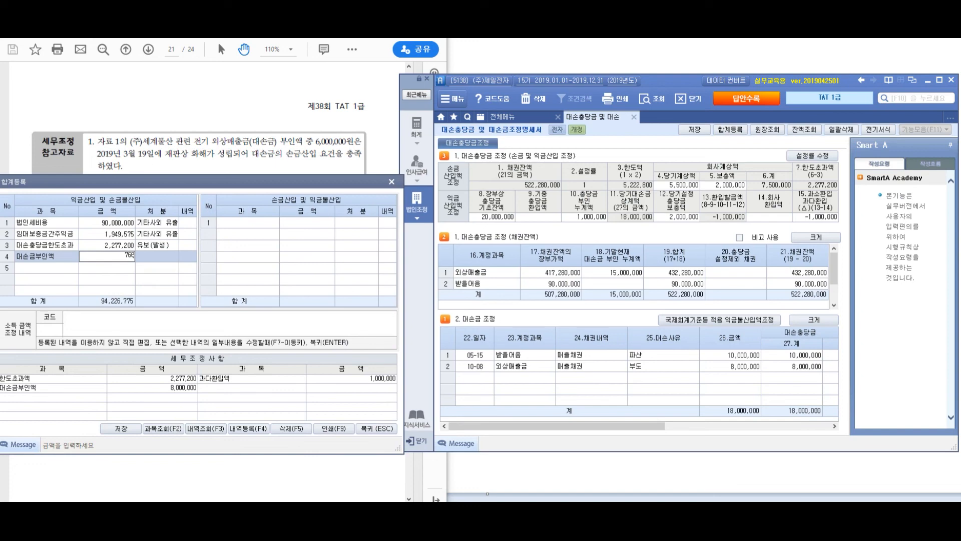
text(8000000)
key(Return)
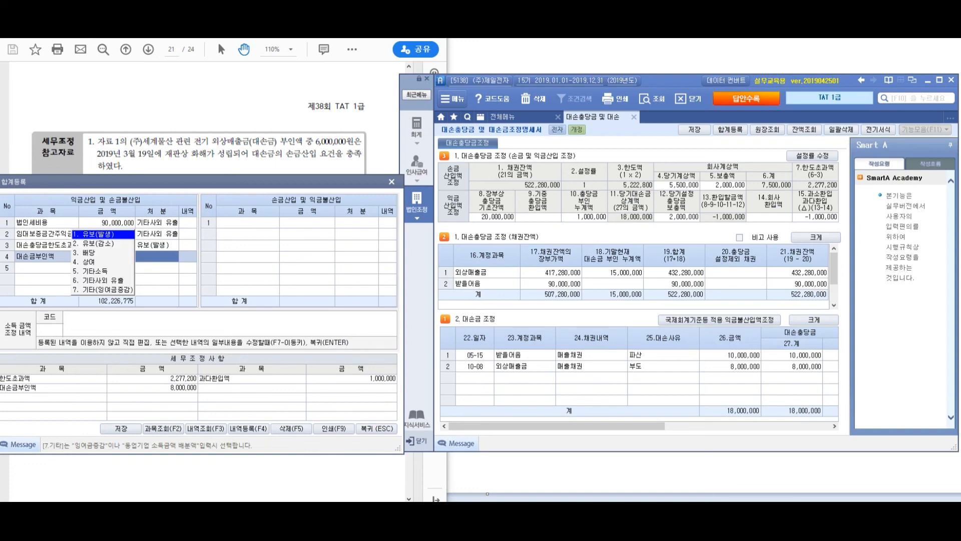
key(Return)
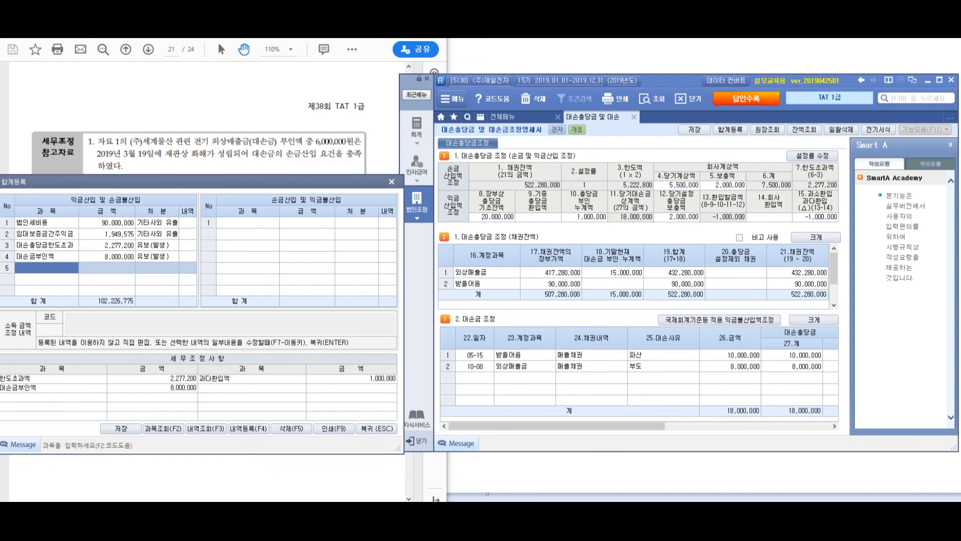
Select the first 손금산입 및 익금불산입 row, and switch to the exam PDF to review 자료 1 and 자료 2
click(248, 223)
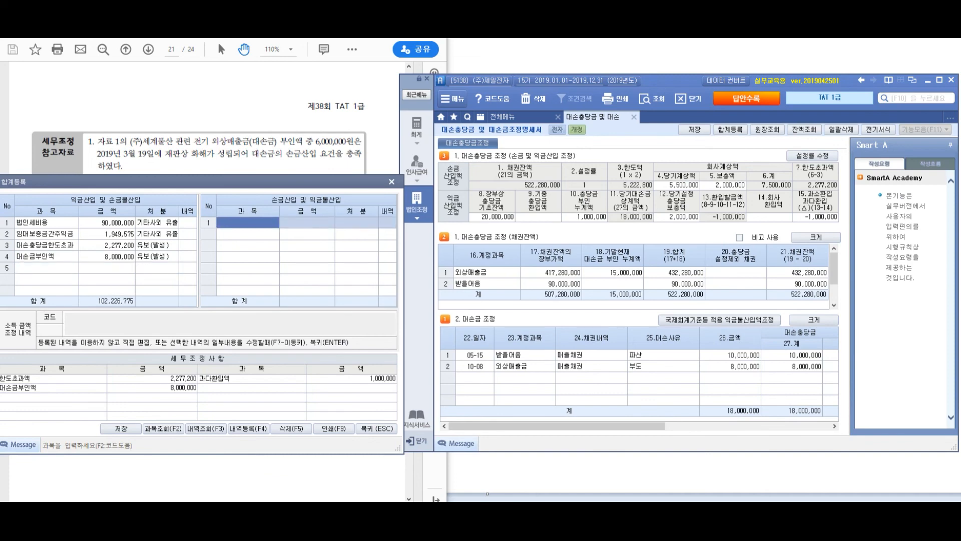
click(225, 117)
scroll(225, 118, up, 6)
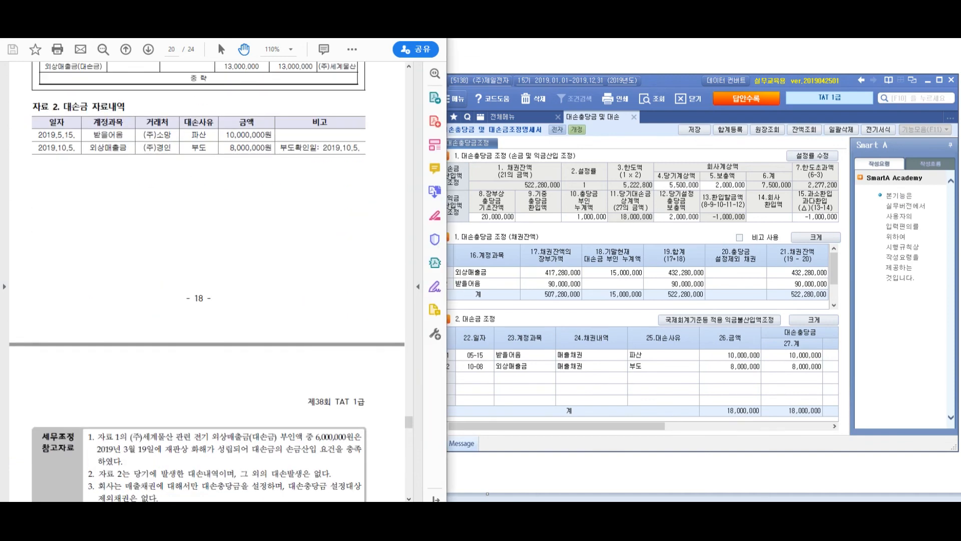
scroll(208, 280, up, 1)
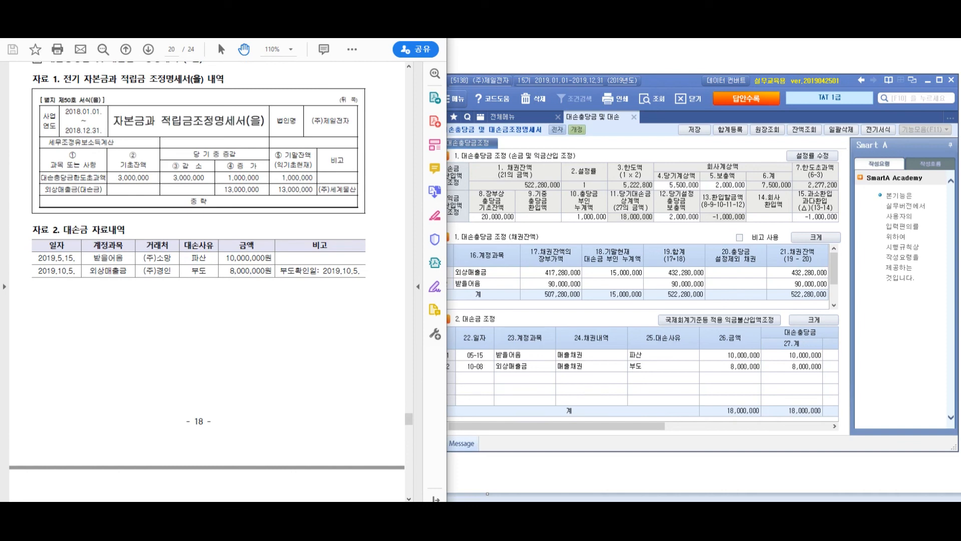
Switch back to 합계등록 and add 대손충당금한도초과액 under 손금산입 및 익금불산입 with amount 1,000,000 and 처분 유보(감소)
click(236, 493)
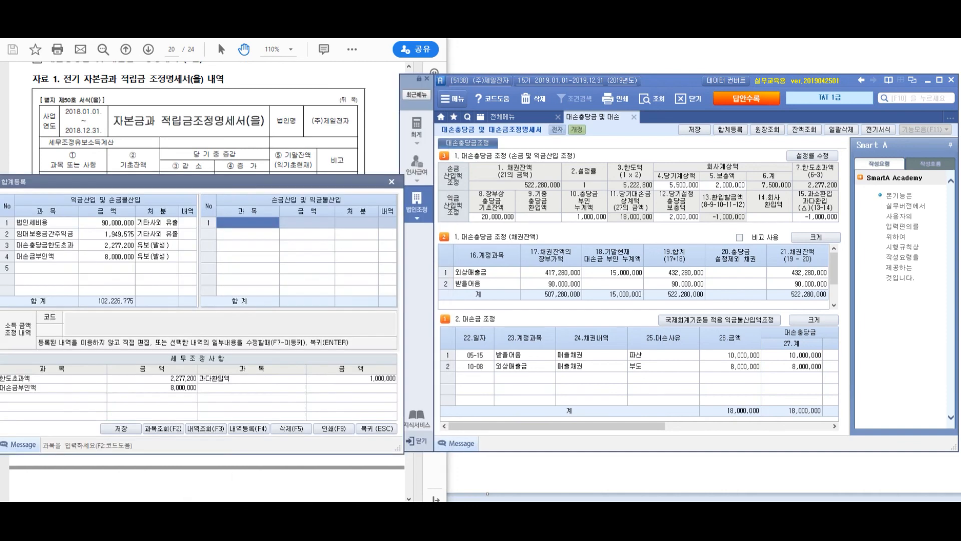
drag(75, 181, 108, 219)
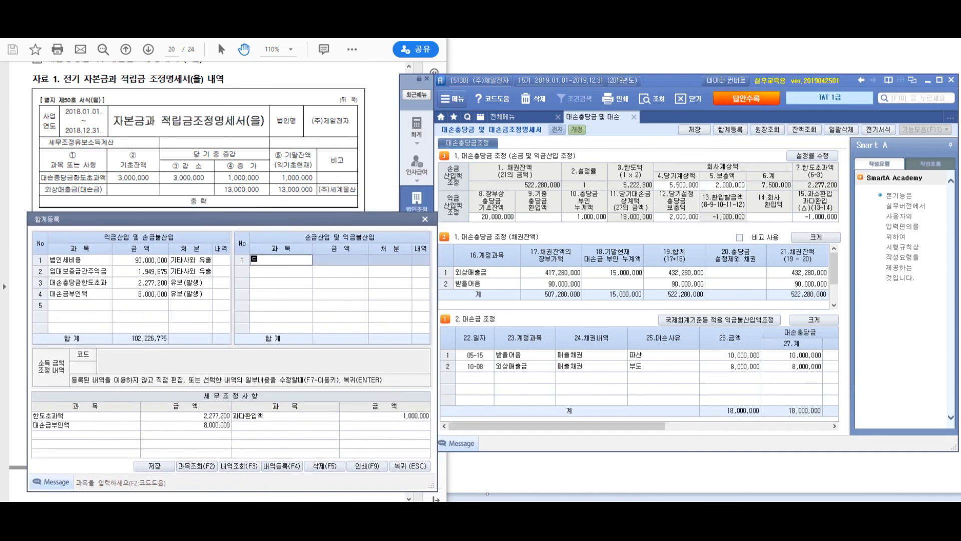
text(대손추)
text(당금한도초과액)
key(Return)
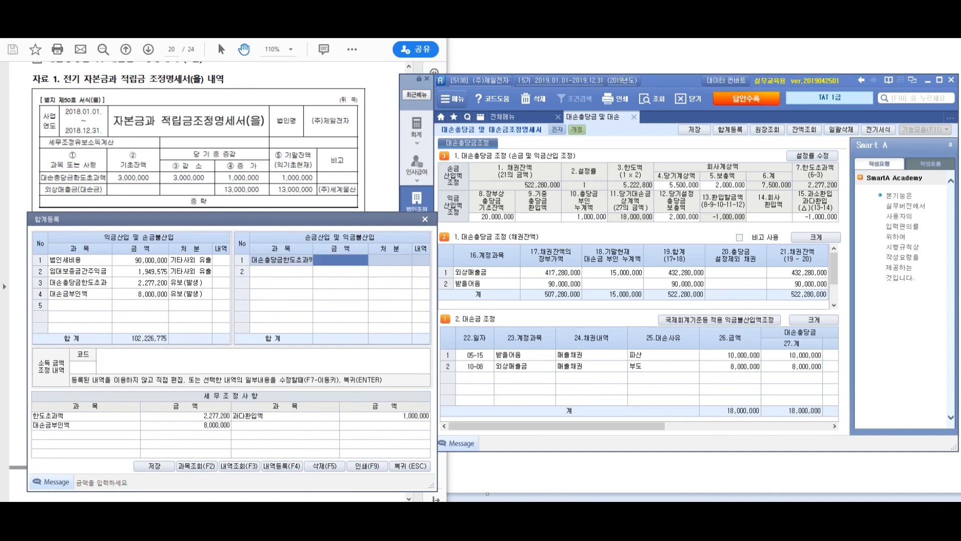
text(1000000)
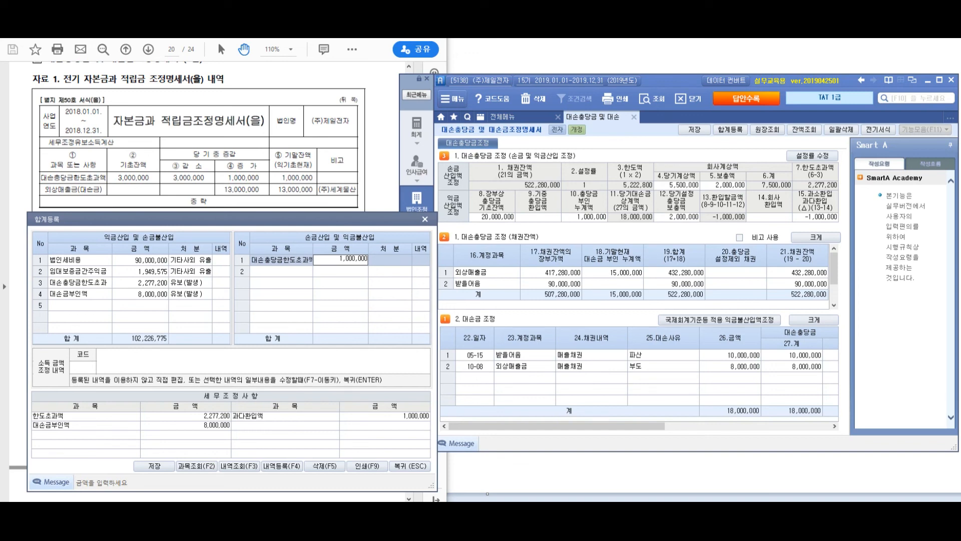
key(Return)
key(2)
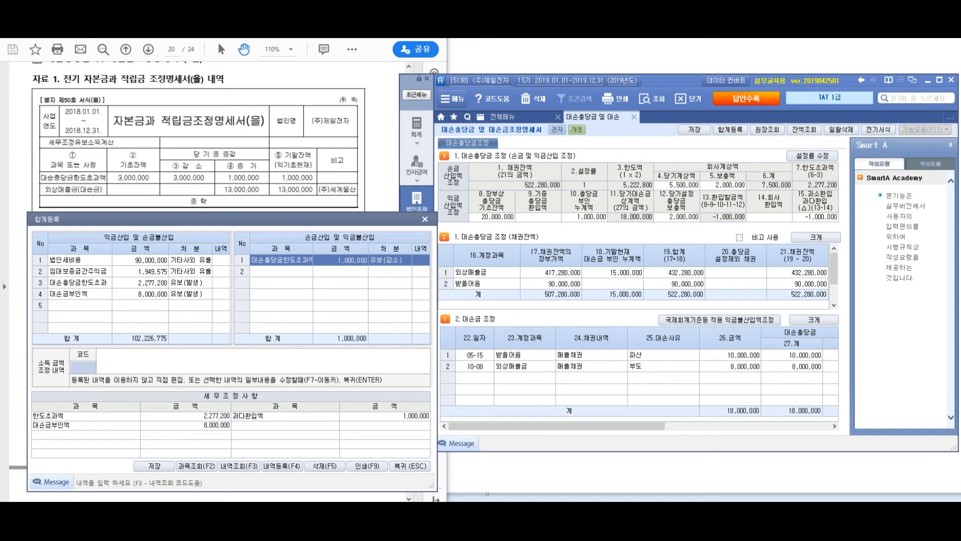
key(Return)
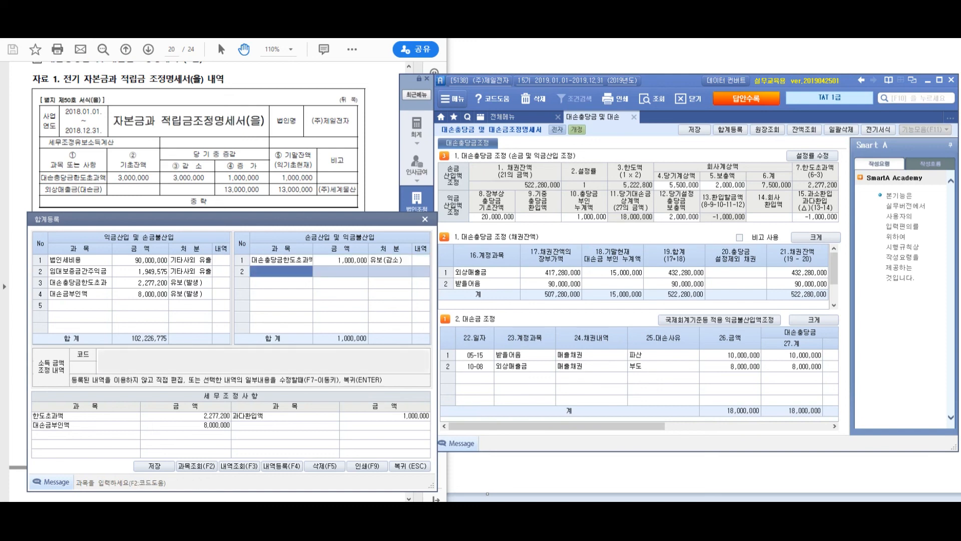
Add 외상매출금(대손금) as the second 과목 under 손금산입 및 익금불산입 with amount 6,000,000 and 처분 유보(감소)
text(외상매)
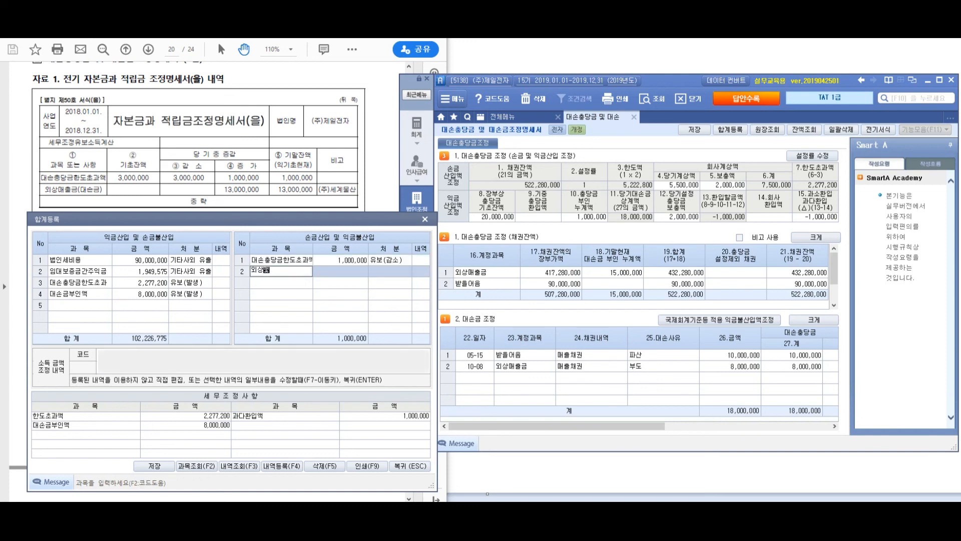
text(출금(대손금))
key(Return)
text(6000000)
key(Return)
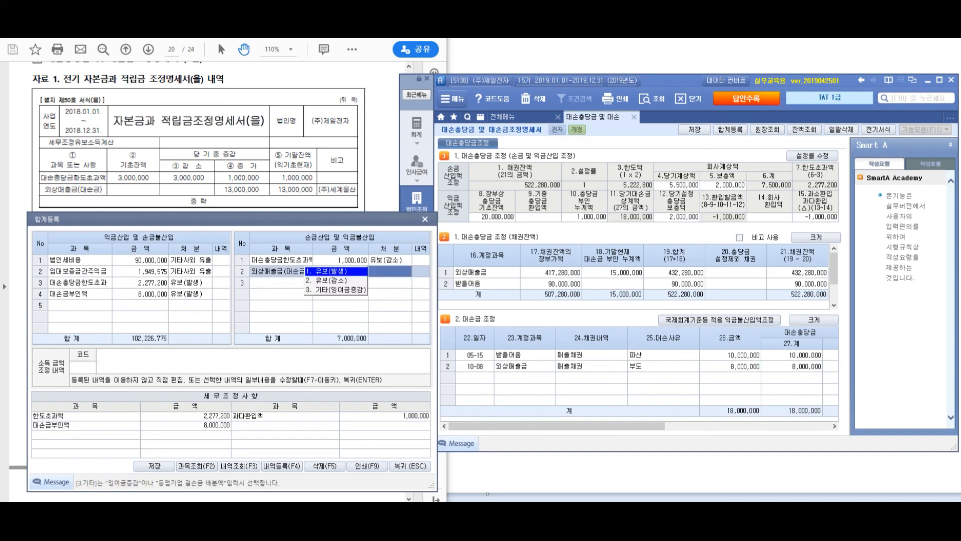
key(2)
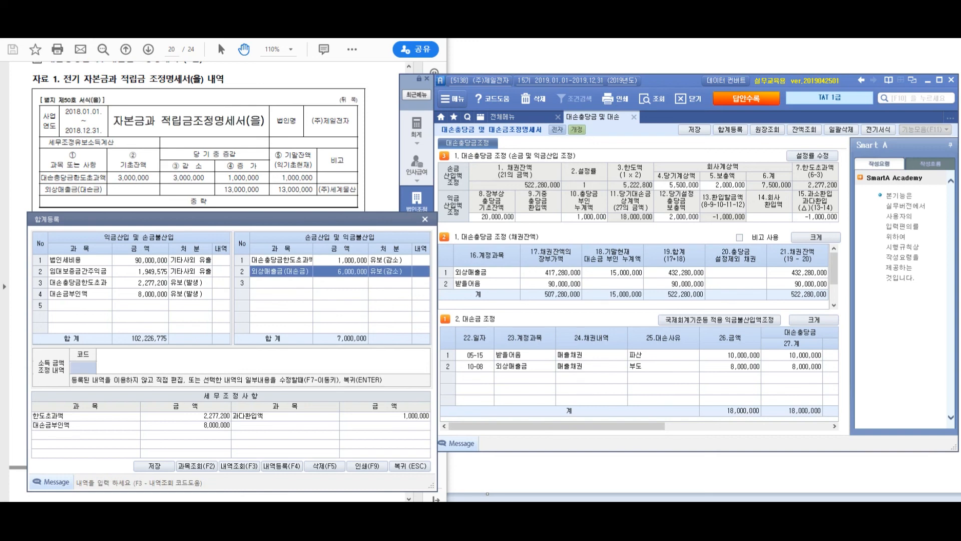
key(Return)
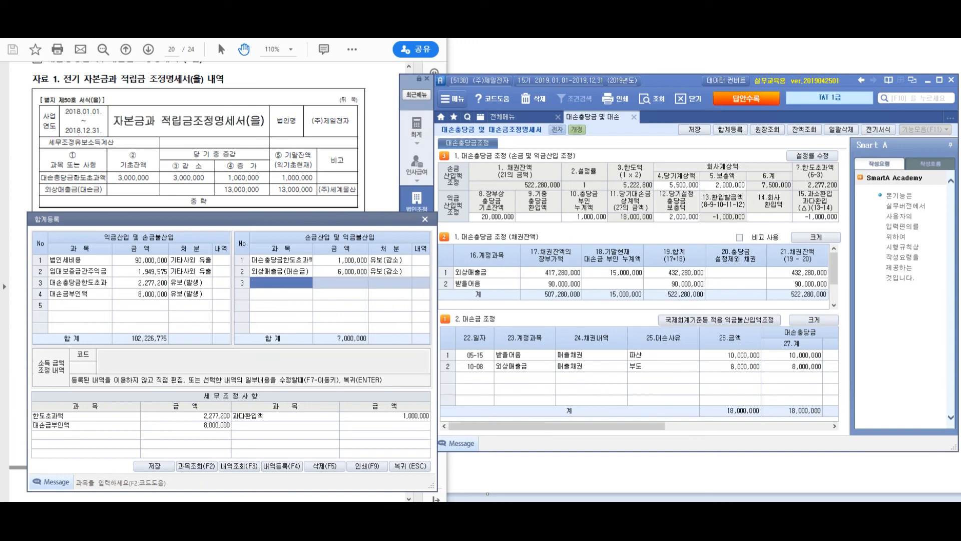